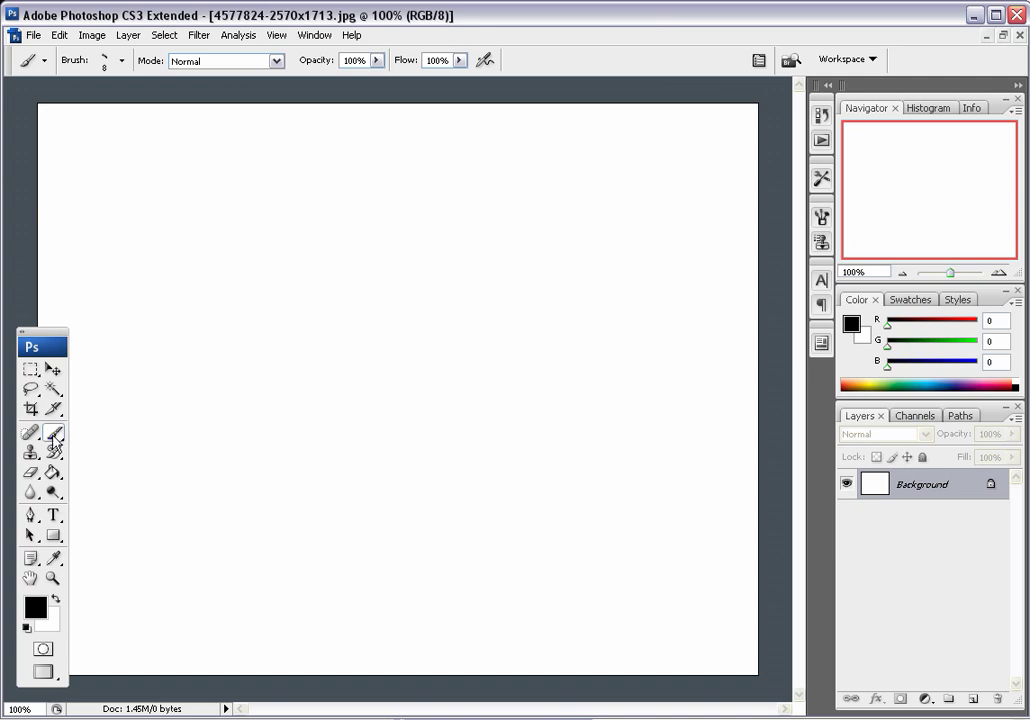
# Step: Dab a loose cluster of black dots in varying sizes near the canvas centre with the 13 px hard round brush
pyautogui.rightClick(332, 398)
pyautogui.click(400, 717)
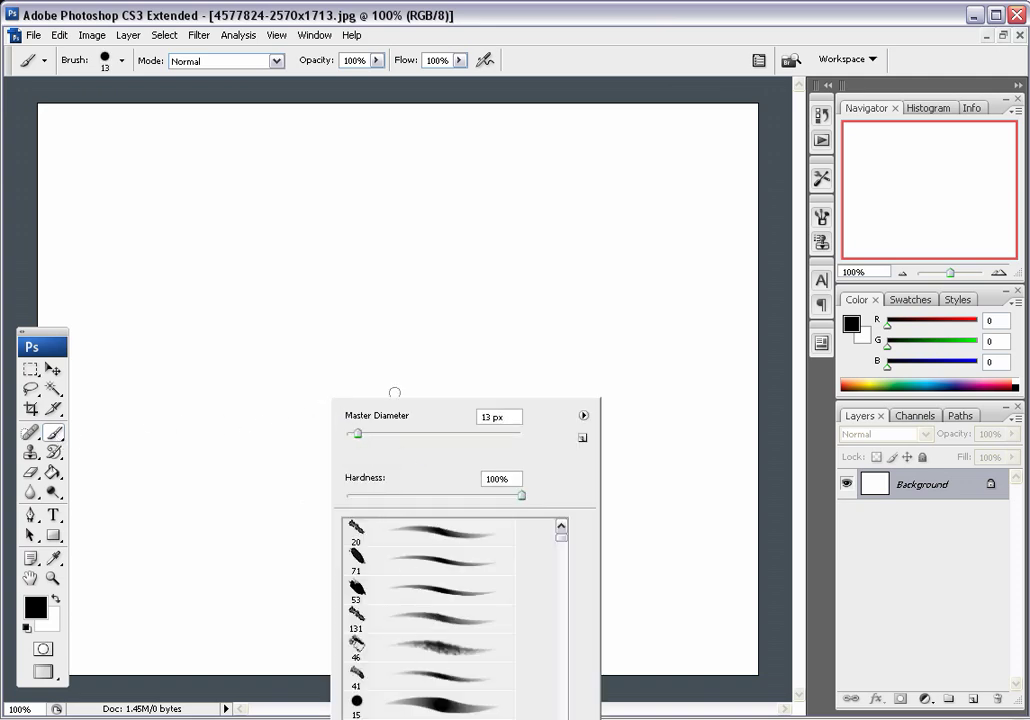
pyautogui.rightClick(363, 285)
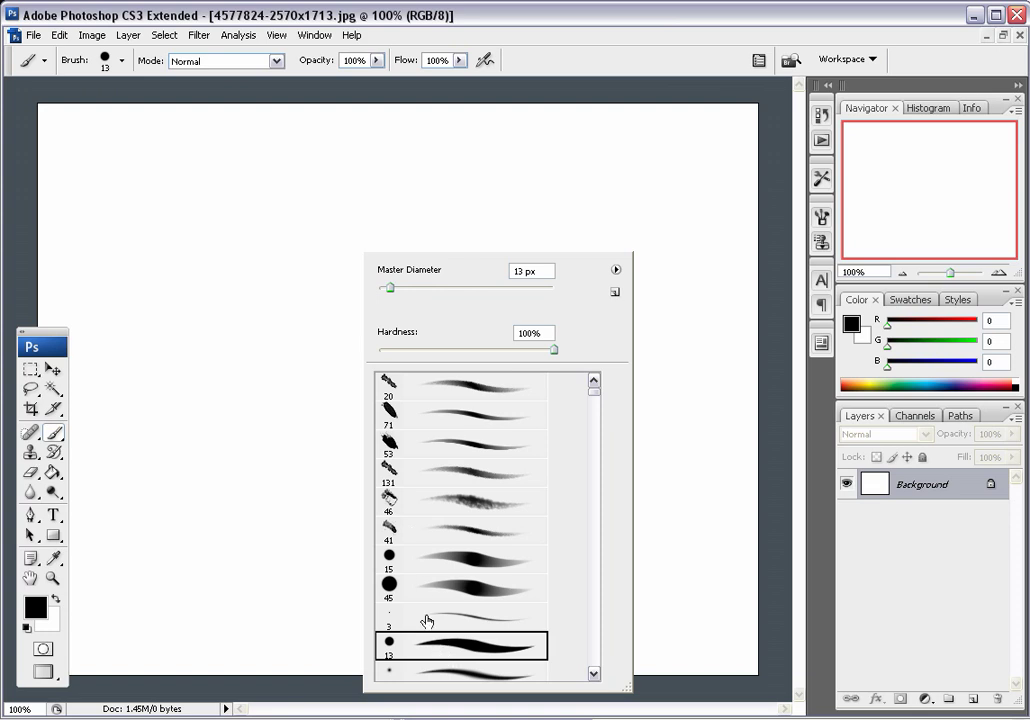
pyautogui.click(323, 468)
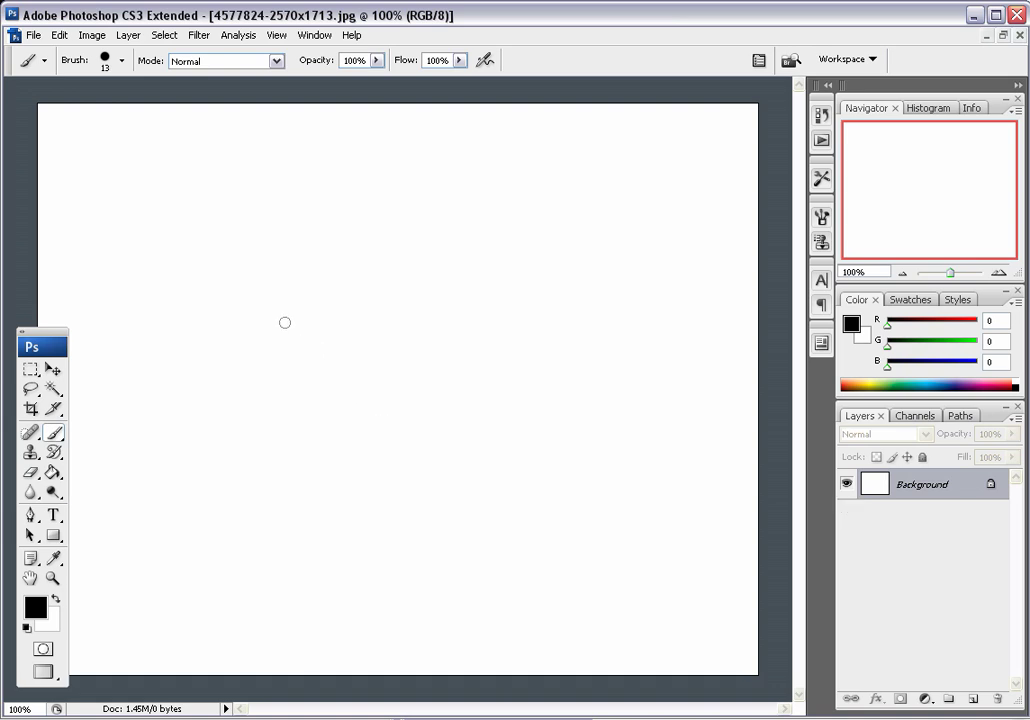
pyautogui.click(334, 363)
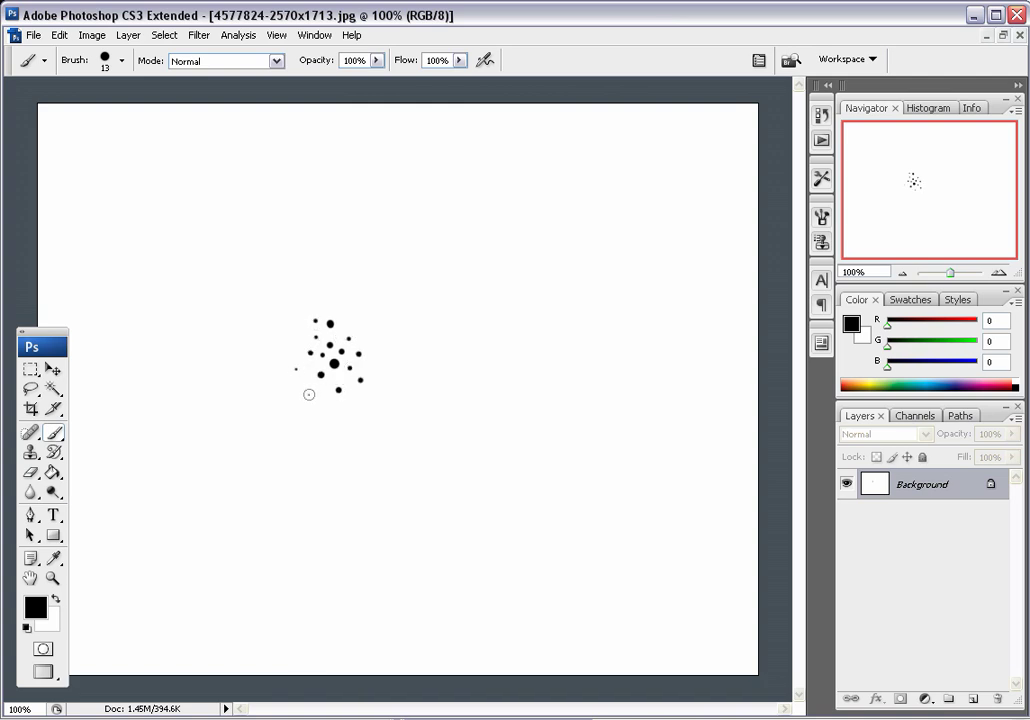
pyautogui.click(370, 362)
# Step: Select the dot cluster with a rectangular marquee, define it as a brush preset under the suggested name, and deselect it
pyautogui.press('m')
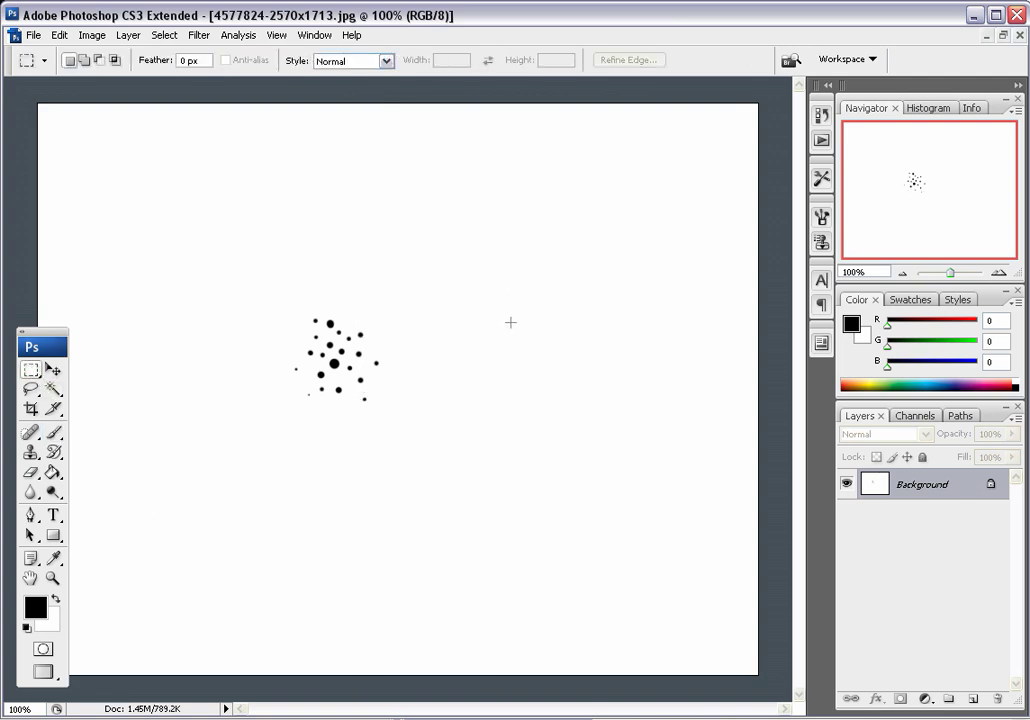
pyautogui.moveTo(263, 295); pyautogui.dragTo(417, 435)
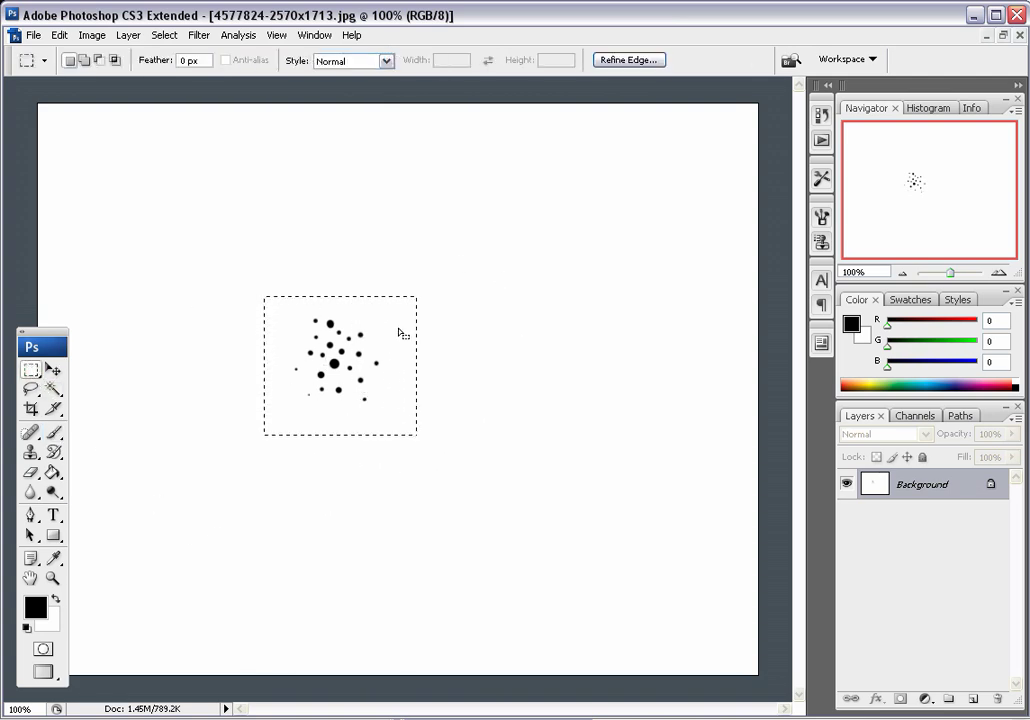
pyautogui.click(61, 39)
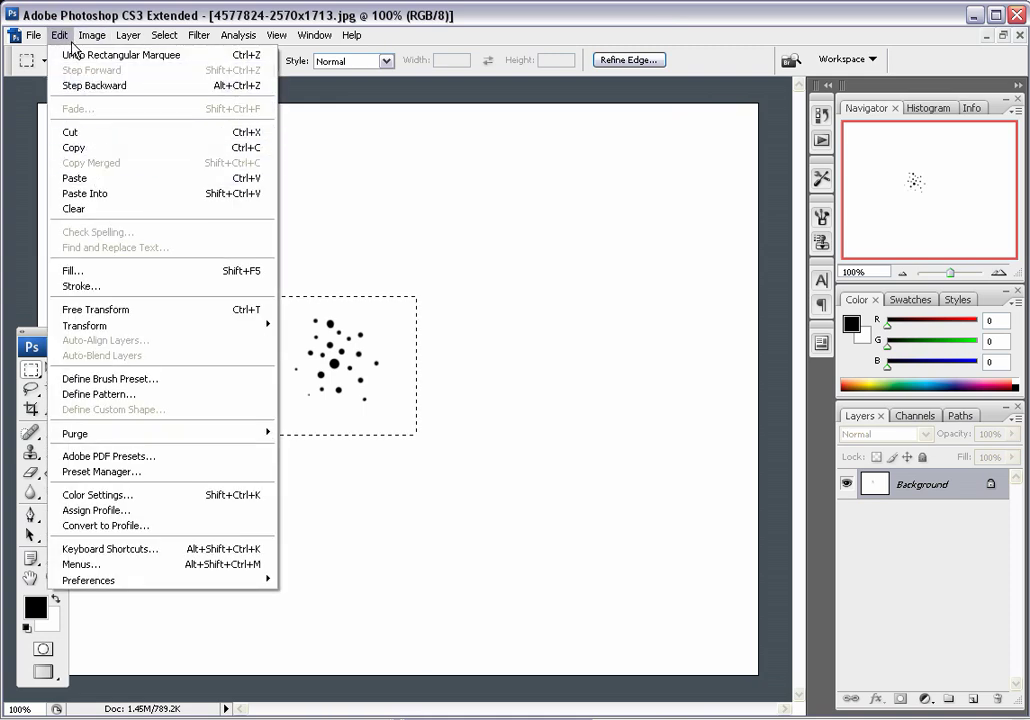
pyautogui.click(194, 384)
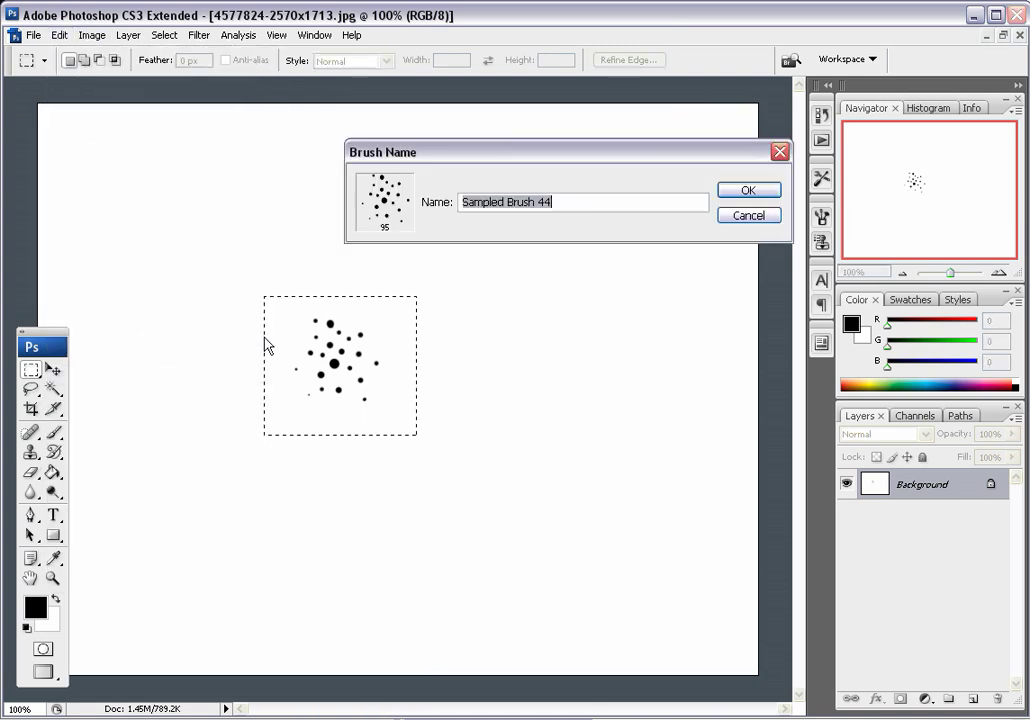
pyautogui.click(744, 194)
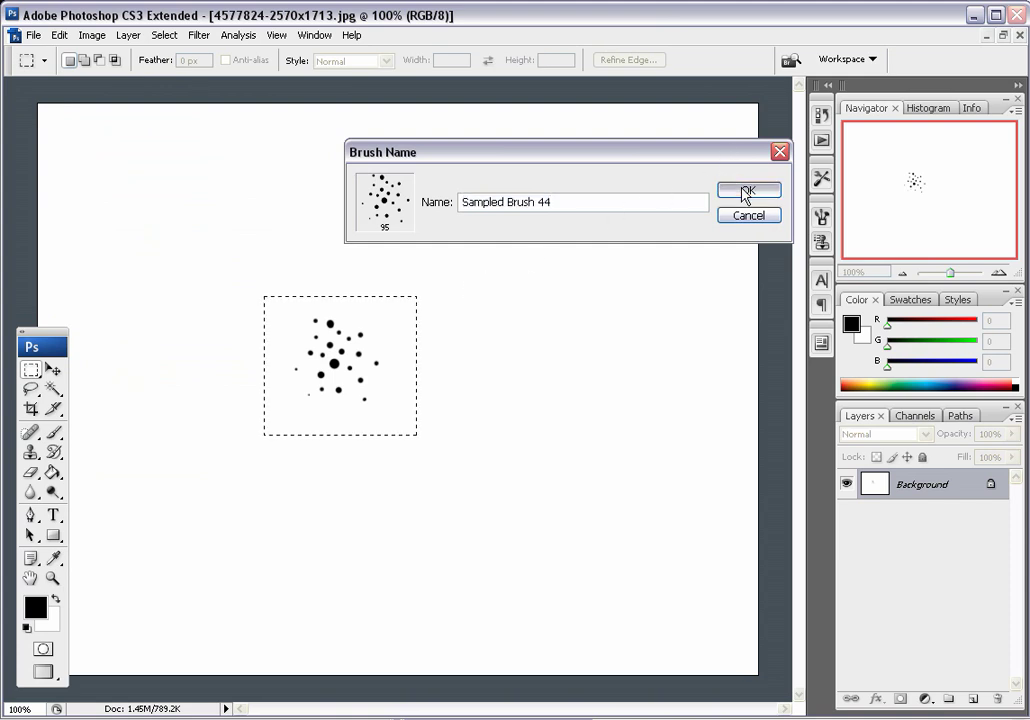
pyautogui.click(467, 330)
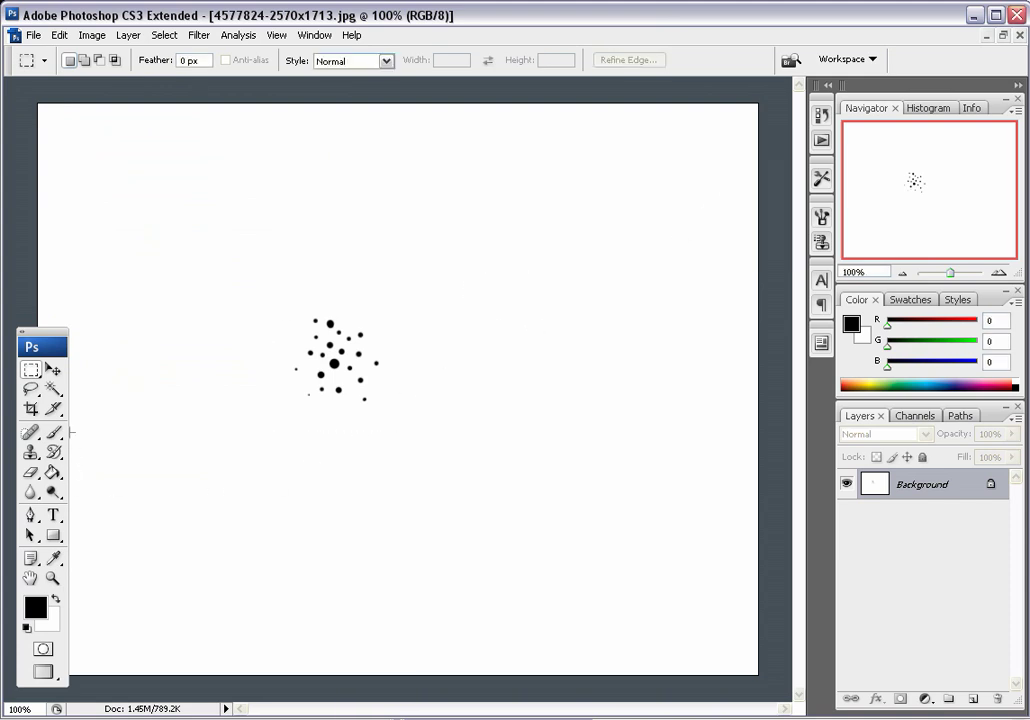
# Step: Switch to the Brush tool and clear all the dots from the canvas
pyautogui.click(54, 432)
pyautogui.hotkey('ctrl', 'a')
pyautogui.press('Delete')
pyautogui.hotkey('ctrl', 'd')
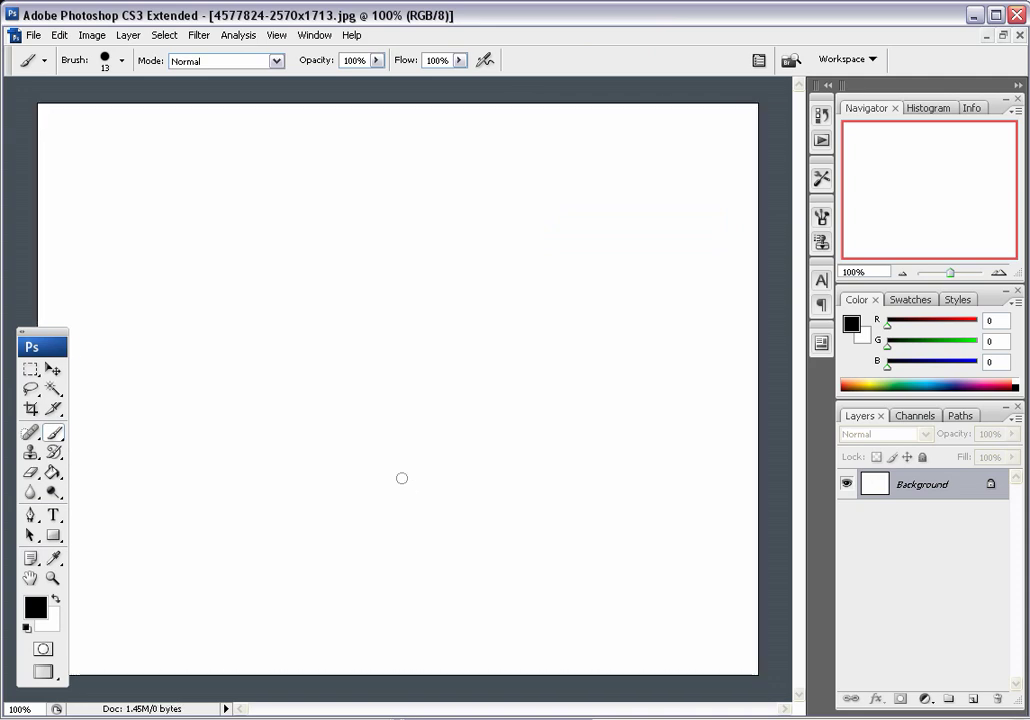
# Step: Choose the newly sampled 95 px dot brush from the end of the brush presets
pyautogui.rightClick(325, 208)
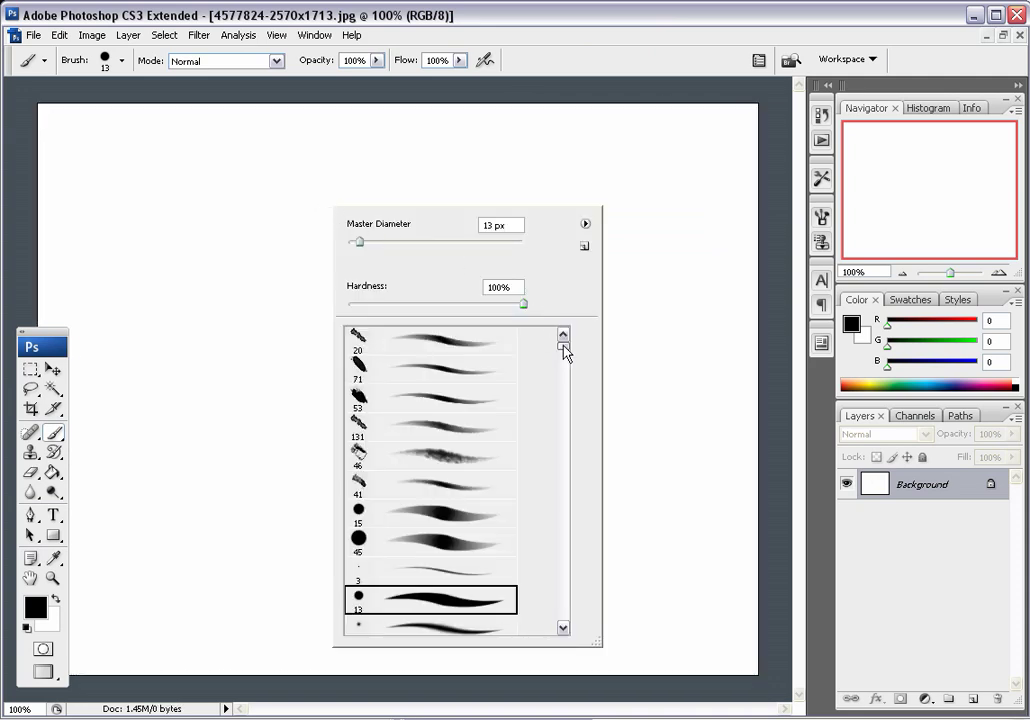
pyautogui.moveTo(564, 352); pyautogui.dragTo(570, 628)
pyautogui.click(478, 622)
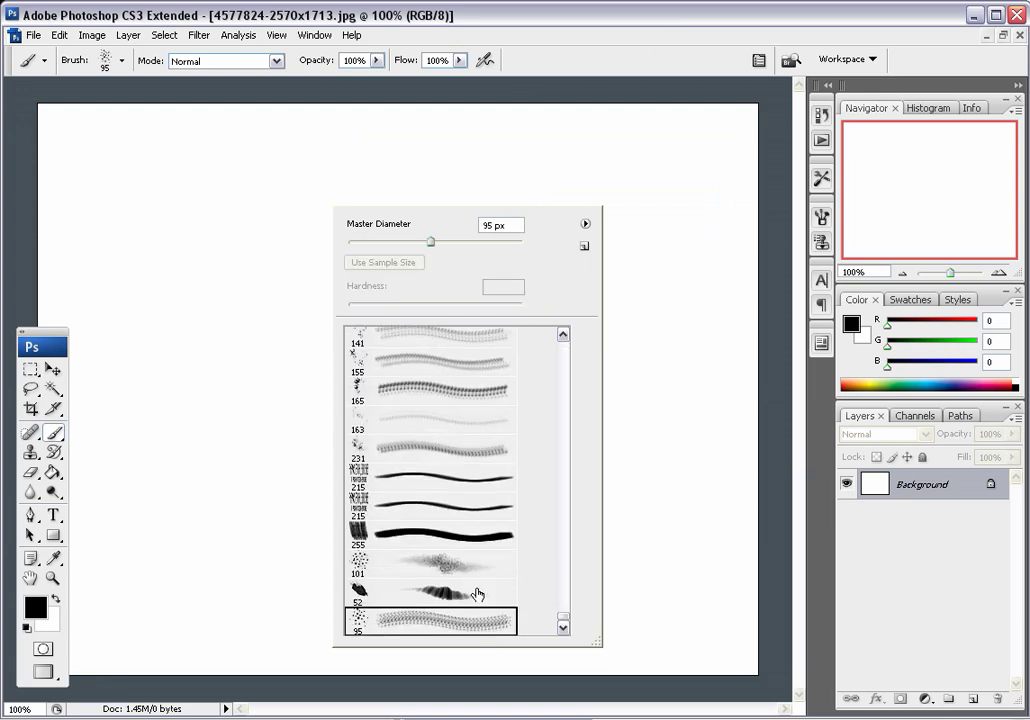
# Step: Paint test strokes across the canvas with the unmodified dot brush and undo them
pyautogui.moveTo(185, 330)
pyautogui.mouseDown()
pyautogui.moveTo(230, 400)
pyautogui.moveTo(385, 410)
pyautogui.moveTo(241, 271)
pyautogui.moveTo(260, 170)
pyautogui.moveTo(552, 345)
pyautogui.moveTo(632, 525)
pyautogui.moveTo(440, 615)
pyautogui.moveTo(235, 558)
pyautogui.moveTo(143, 370)
pyautogui.moveTo(135, 245)
pyautogui.moveTo(118, 212)
pyautogui.moveTo(168, 288)
pyautogui.moveTo(256, 364)
pyautogui.mouseUp()
pyautogui.hotkey('ctrl', 'z')
pyautogui.hotkey('ctrl', 'z')
pyautogui.moveTo(152, 405)
pyautogui.mouseDown()
pyautogui.moveTo(500, 427)
pyautogui.moveTo(595, 462)
pyautogui.moveTo(640, 450)
pyautogui.mouseUp()
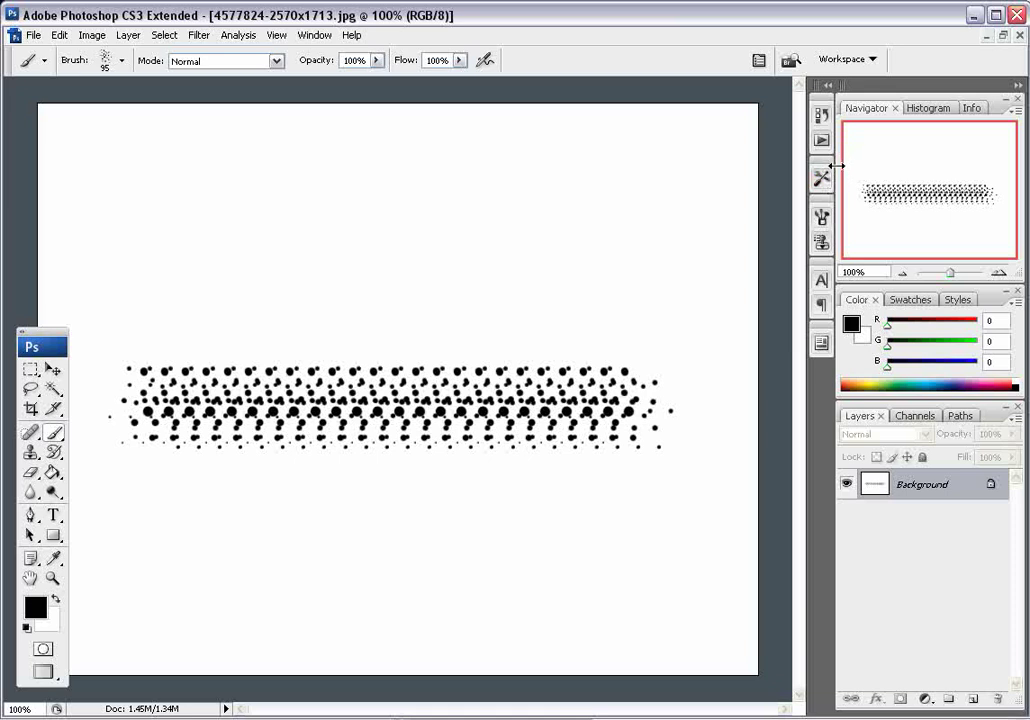
pyautogui.hotkey('ctrl', 'z')
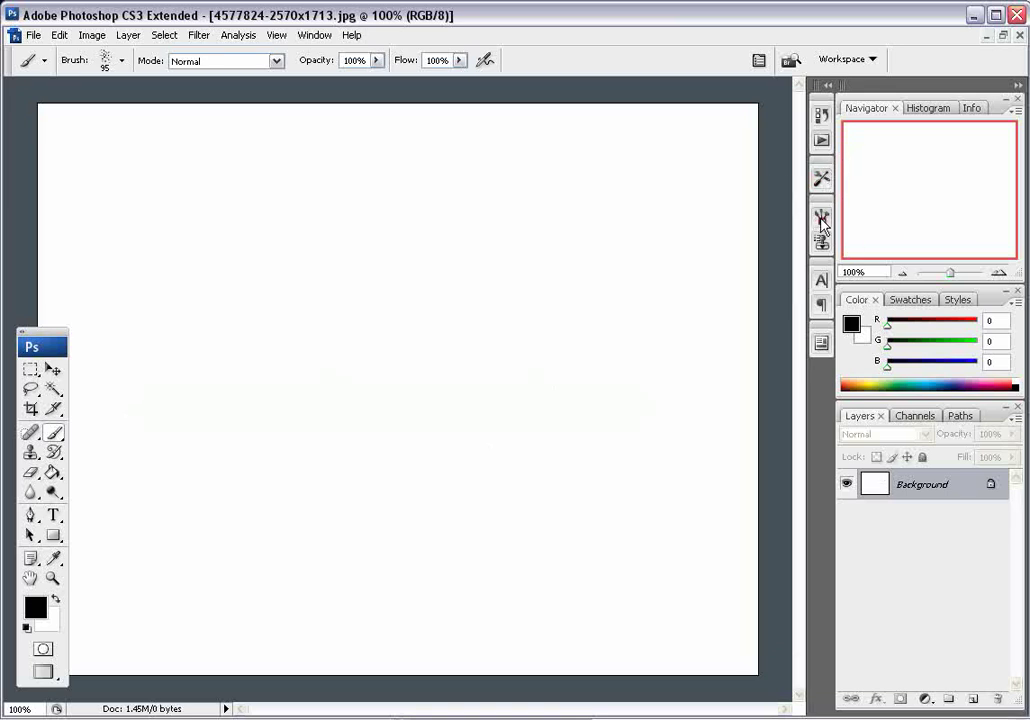
# Step: Enable Shape Dynamics with Pen Pressure size control for the dot brush, trying it with a looping stroke that is undone
pyautogui.click(820, 220)
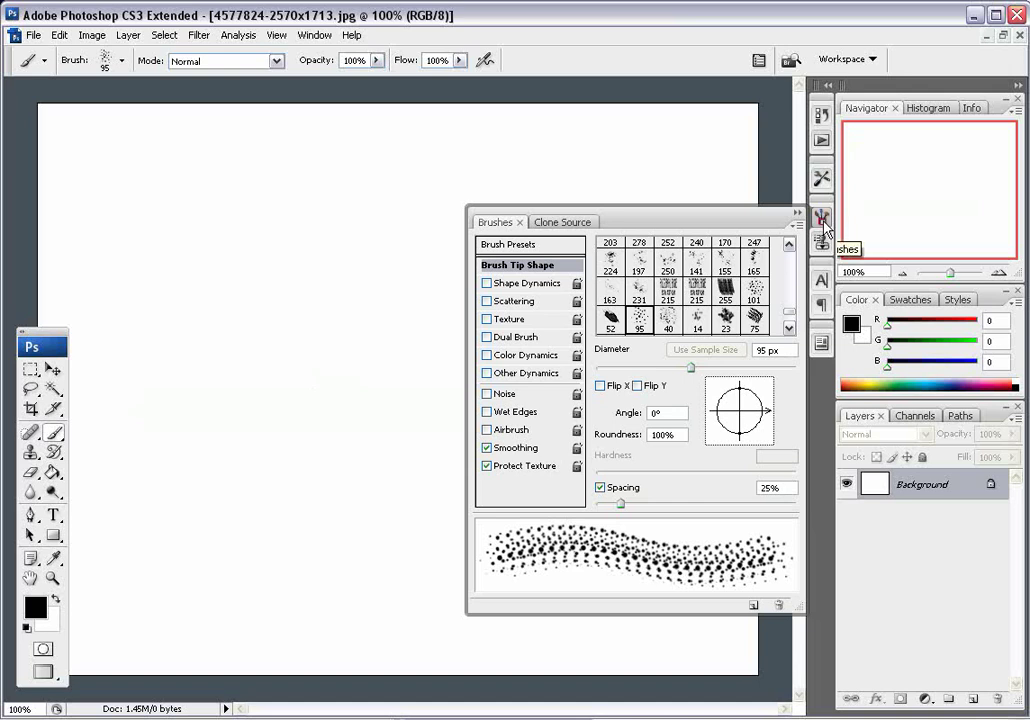
pyautogui.click(316, 35)
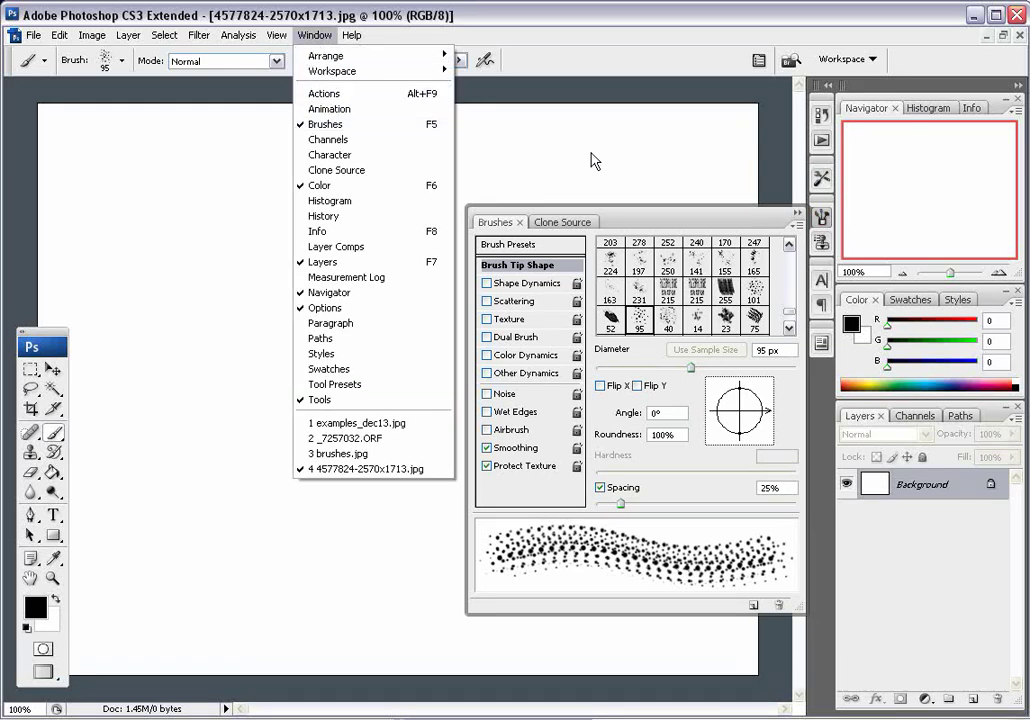
pyautogui.click(702, 222)
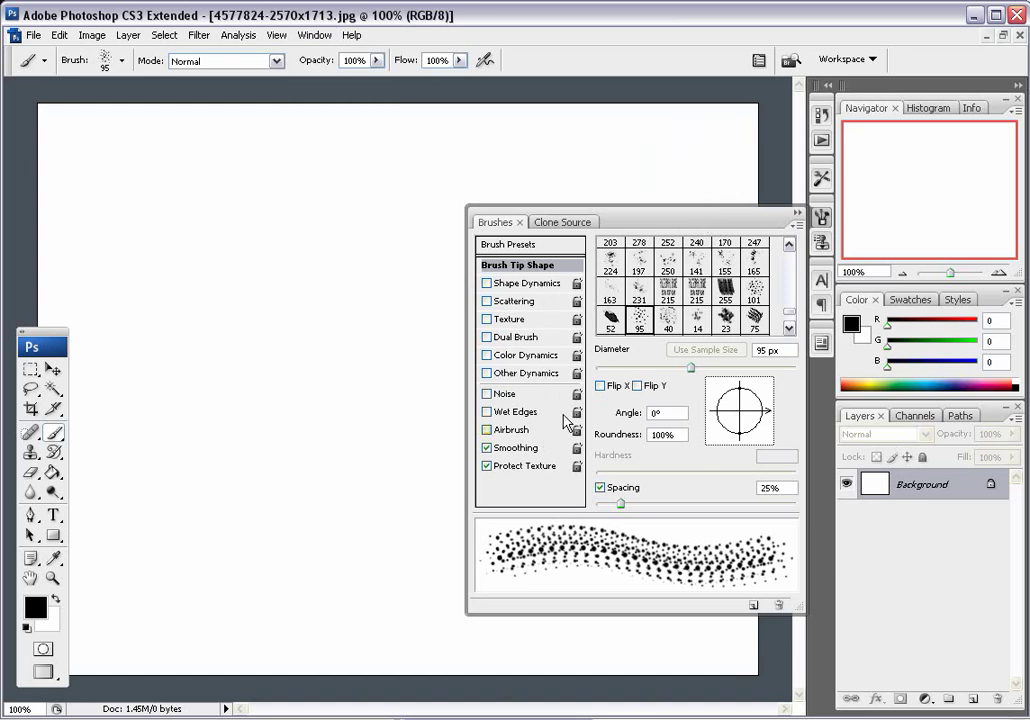
pyautogui.click(527, 284)
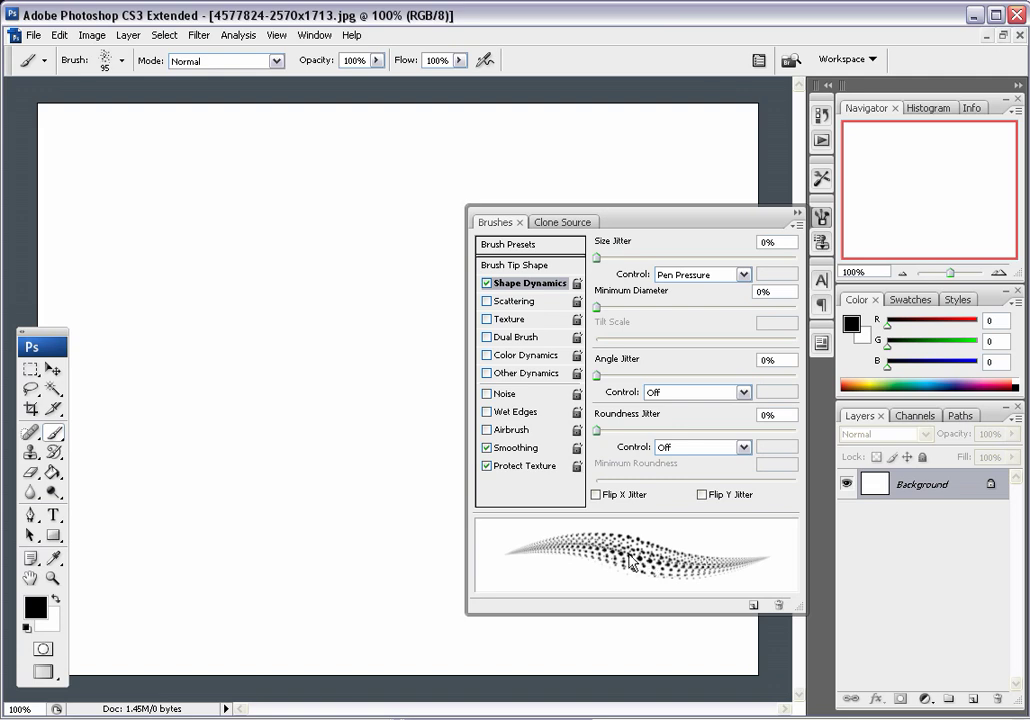
pyautogui.moveTo(362, 535)
pyautogui.mouseDown()
pyautogui.moveTo(318, 420)
pyautogui.moveTo(205, 368)
pyautogui.moveTo(195, 152)
pyautogui.moveTo(315, 150)
pyautogui.moveTo(270, 285)
pyautogui.moveTo(210, 560)
pyautogui.mouseUp()
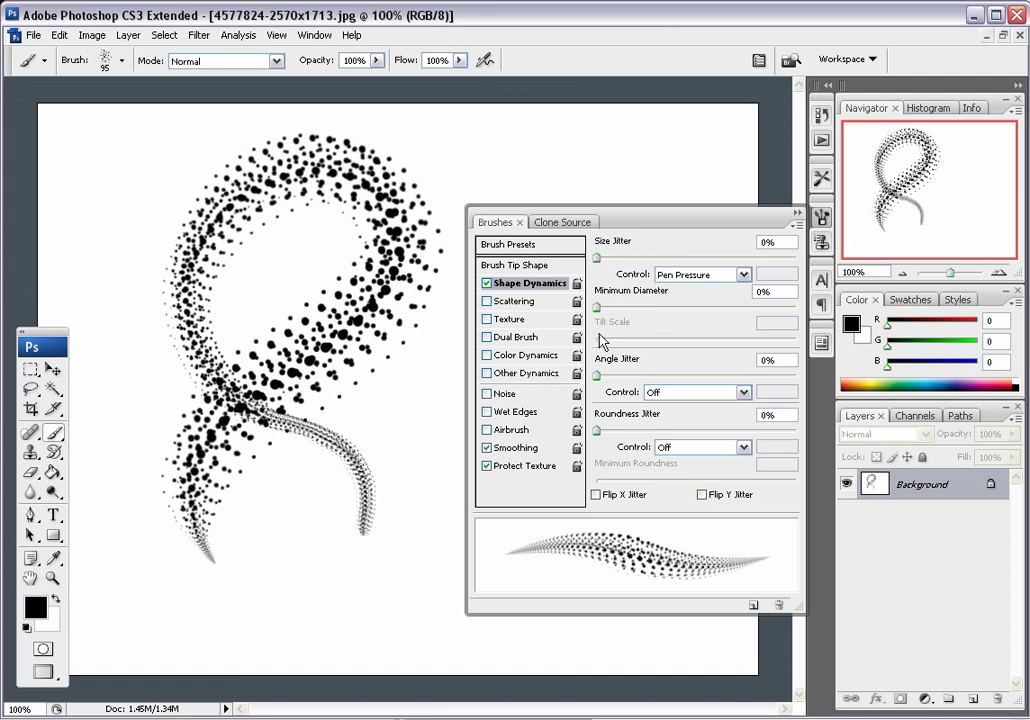
pyautogui.hotkey('ctrl', 'z')
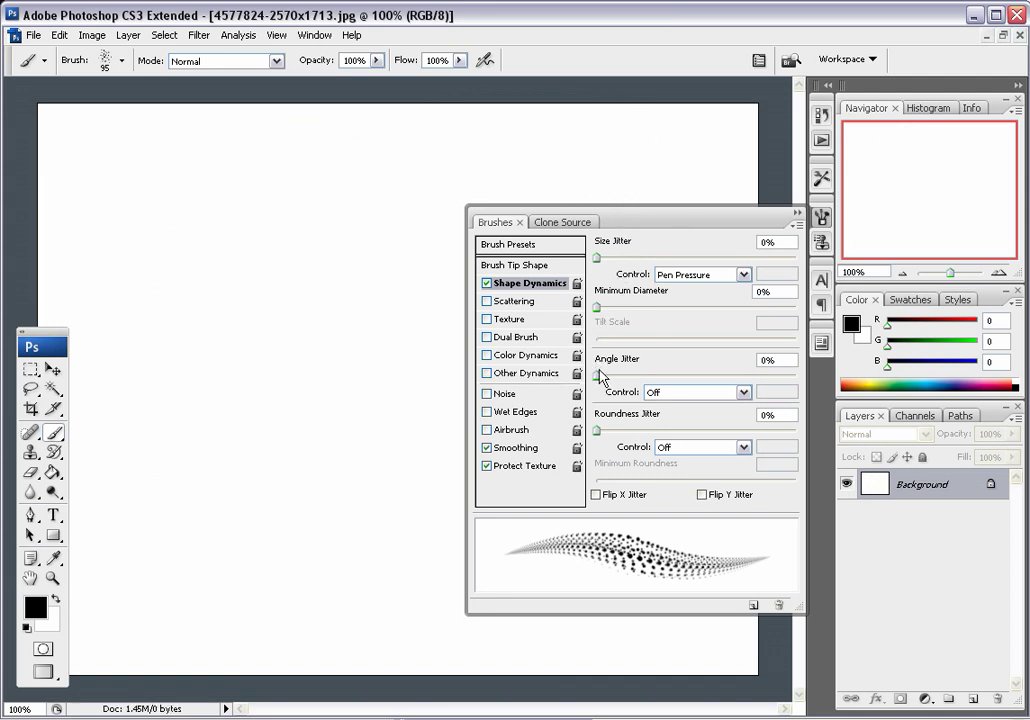
# Step: Set the brush's Angle Jitter to 36% and leave its control option Off
pyautogui.moveTo(598, 375)
pyautogui.mouseDown()
pyautogui.moveTo(811, 380)
pyautogui.moveTo(699, 299)
pyautogui.moveTo(648, 361)
pyautogui.moveTo(740, 386)
pyautogui.moveTo(672, 400)
pyautogui.moveTo(668, 376)
pyautogui.mouseUp()
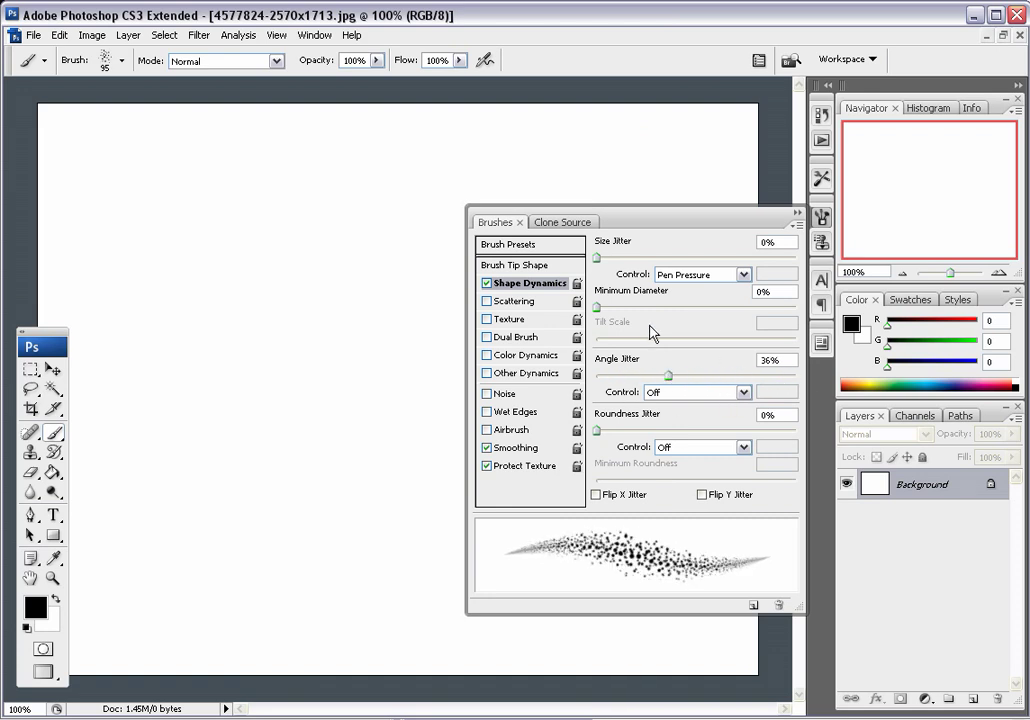
pyautogui.click(697, 396)
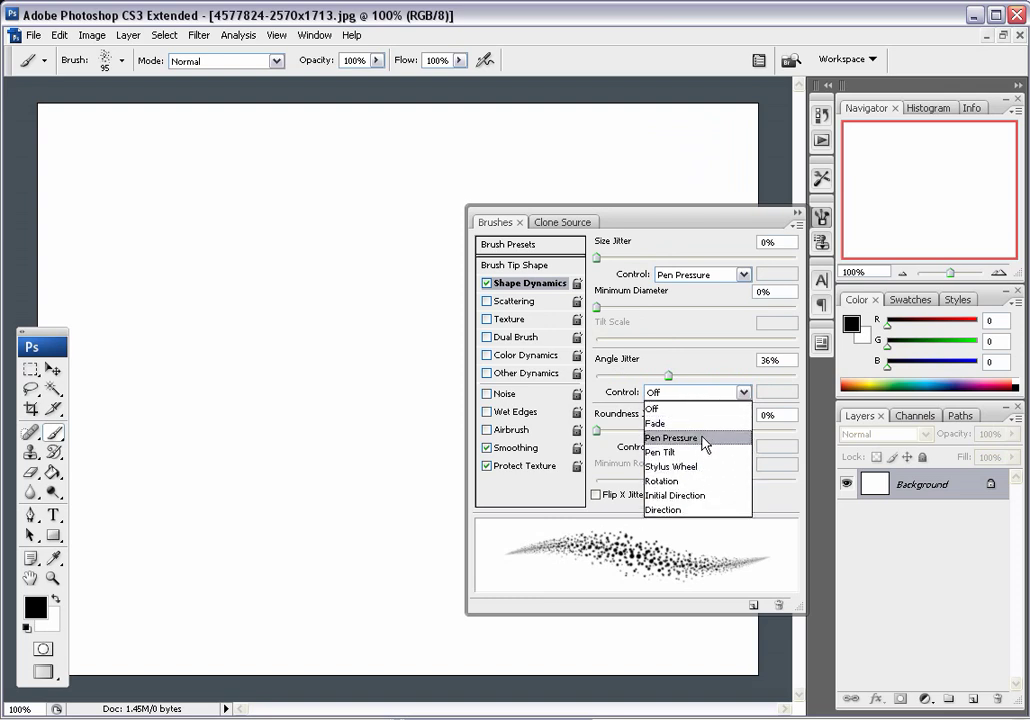
pyautogui.click(709, 368)
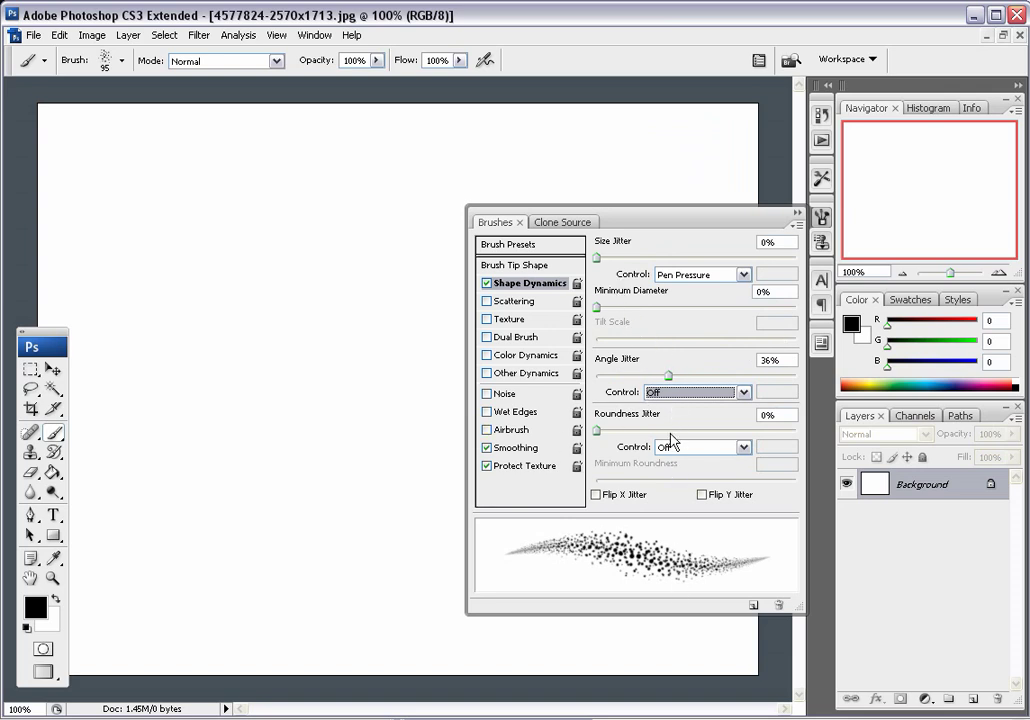
# Step: Enable Other Dynamics with Pen Pressure for opacity and flow, trying it with a short stroke that is undone
pyautogui.click(512, 375)
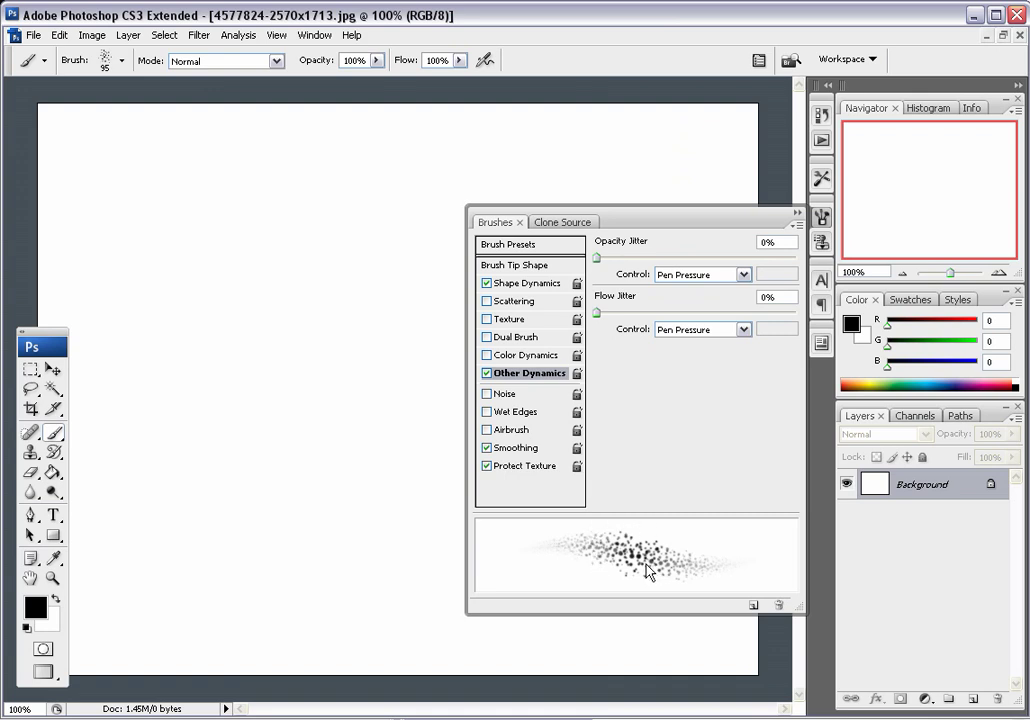
pyautogui.moveTo(258, 548)
pyautogui.mouseDown()
pyautogui.moveTo(133, 400)
pyautogui.moveTo(300, 472)
pyautogui.moveTo(340, 352)
pyautogui.moveTo(230, 284)
pyautogui.moveTo(213, 362)
pyautogui.moveTo(295, 367)
pyautogui.moveTo(255, 347)
pyautogui.moveTo(250, 317)
pyautogui.moveTo(258, 347)
pyautogui.moveTo(230, 302)
pyautogui.moveTo(255, 292)
pyautogui.moveTo(268, 352)
pyautogui.moveTo(228, 312)
pyautogui.moveTo(335, 372)
pyautogui.moveTo(352, 427)
pyautogui.moveTo(210, 442)
pyautogui.moveTo(155, 417)
pyautogui.moveTo(150, 487)
pyautogui.moveTo(298, 545)
pyautogui.mouseUp()
pyautogui.hotkey('ctrl', 'z')
# Step: Enable Dual Brush in Overlay mode, try several secondary tips, and settle on the 18 px spatter tip
pyautogui.click(518, 340)
pyautogui.moveTo(616, 410); pyautogui.dragTo(654, 411)
pyautogui.click(671, 306)
pyautogui.click(671, 334)
pyautogui.click(706, 302)
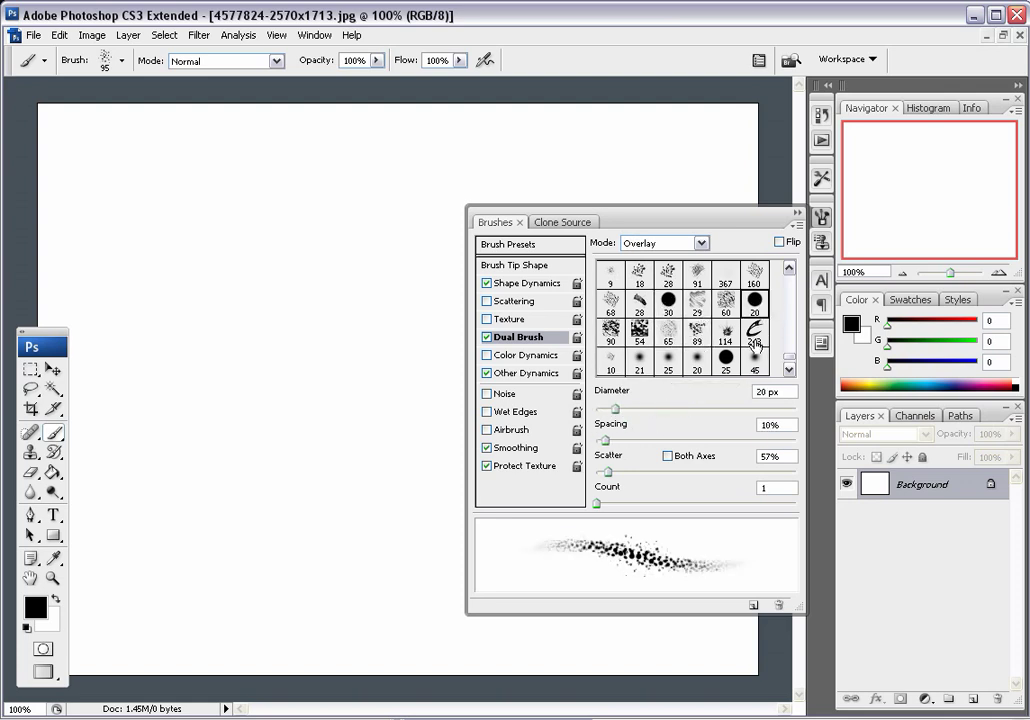
pyautogui.click(762, 325)
pyautogui.click(621, 336)
pyautogui.click(640, 340)
pyautogui.click(640, 275)
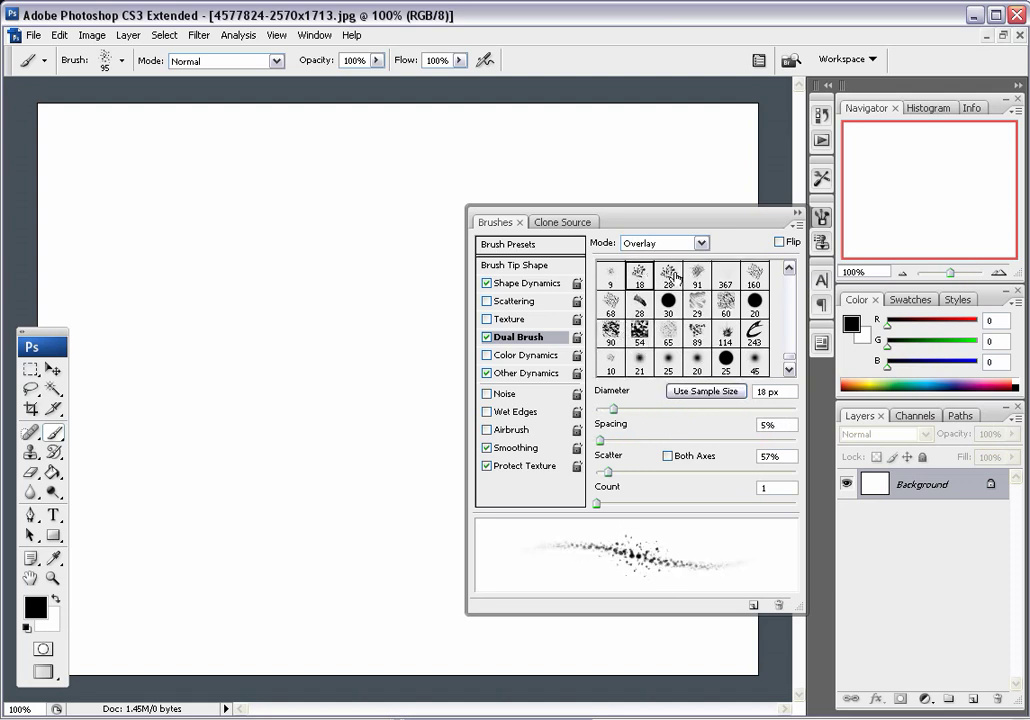
# Step: Paint winding test strokes with the dual brush settings and clear the canvas to white
pyautogui.moveTo(255, 440)
pyautogui.mouseDown()
pyautogui.moveTo(322, 410)
pyautogui.moveTo(245, 300)
pyautogui.moveTo(110, 228)
pyautogui.moveTo(175, 460)
pyautogui.moveTo(242, 615)
pyautogui.moveTo(392, 562)
pyautogui.mouseUp()
pyautogui.moveTo(232, 490); pyautogui.dragTo(185, 205)
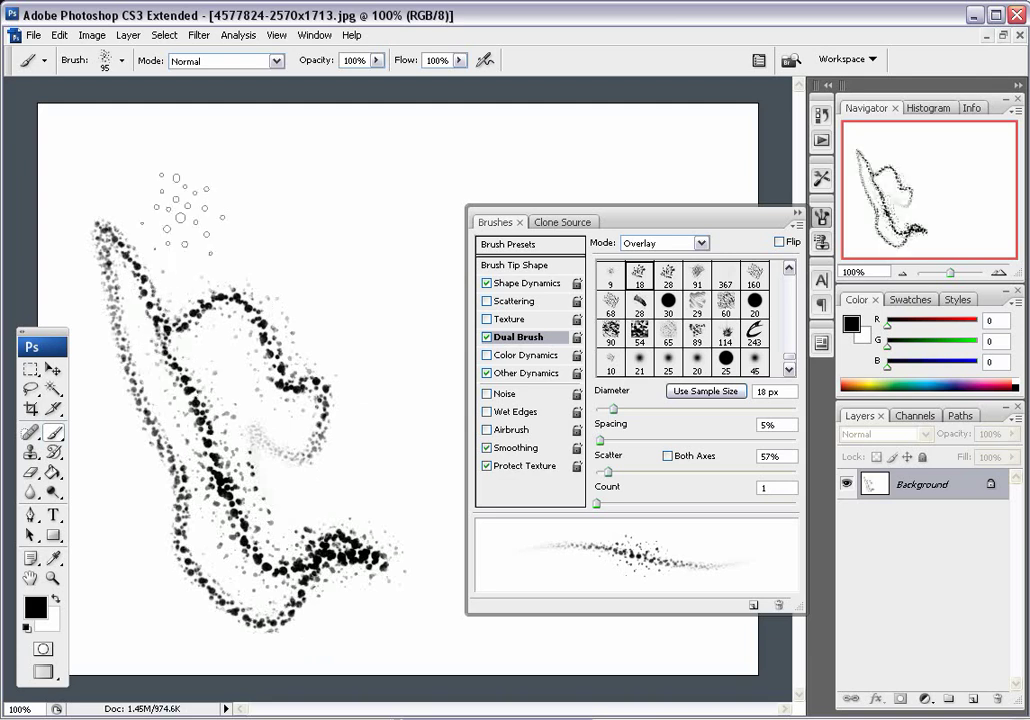
pyautogui.hotkey('ctrl', 'BackSpace')
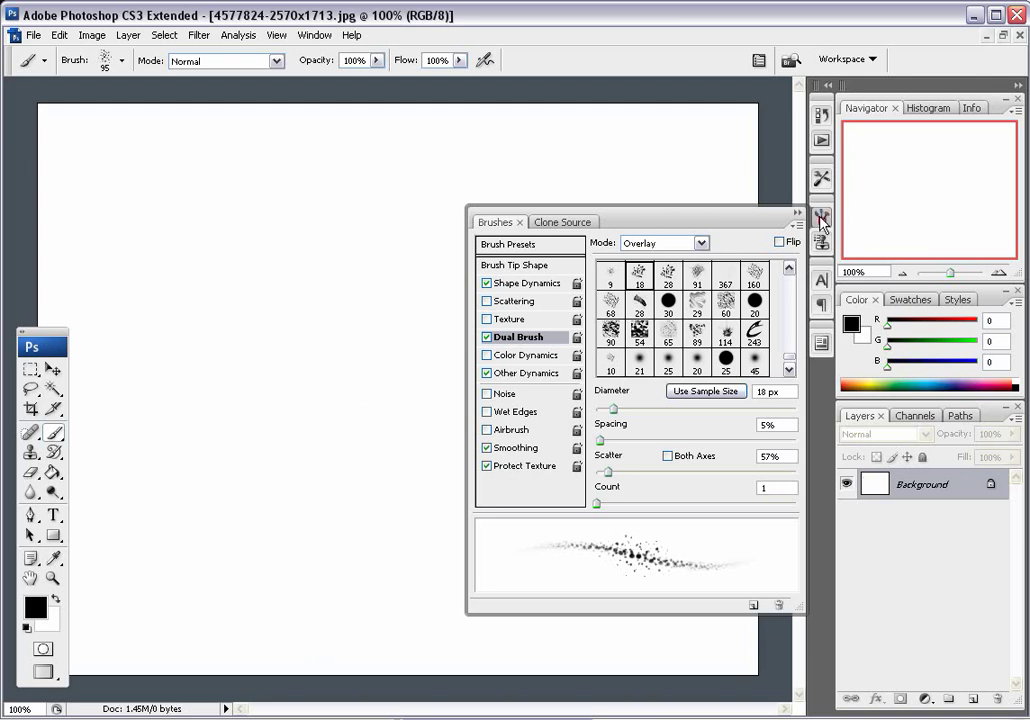
# Step: Save the modified dot brush as a new brush preset, keeping the suggested name
pyautogui.click(822, 220)
pyautogui.rightClick(337, 315)
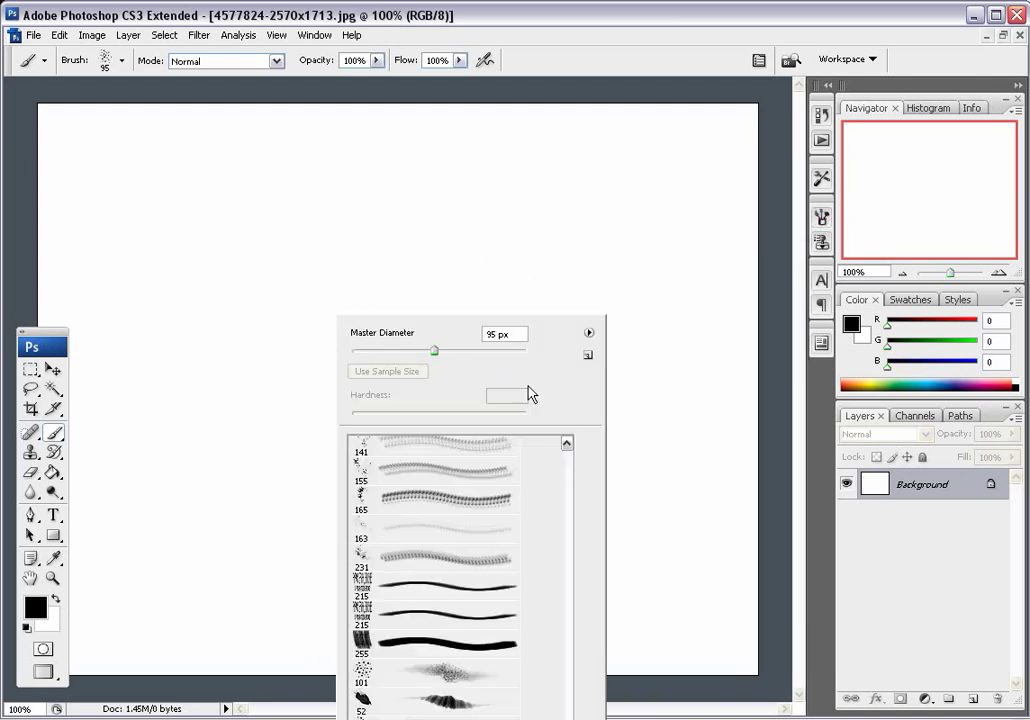
pyautogui.rightClick(383, 198)
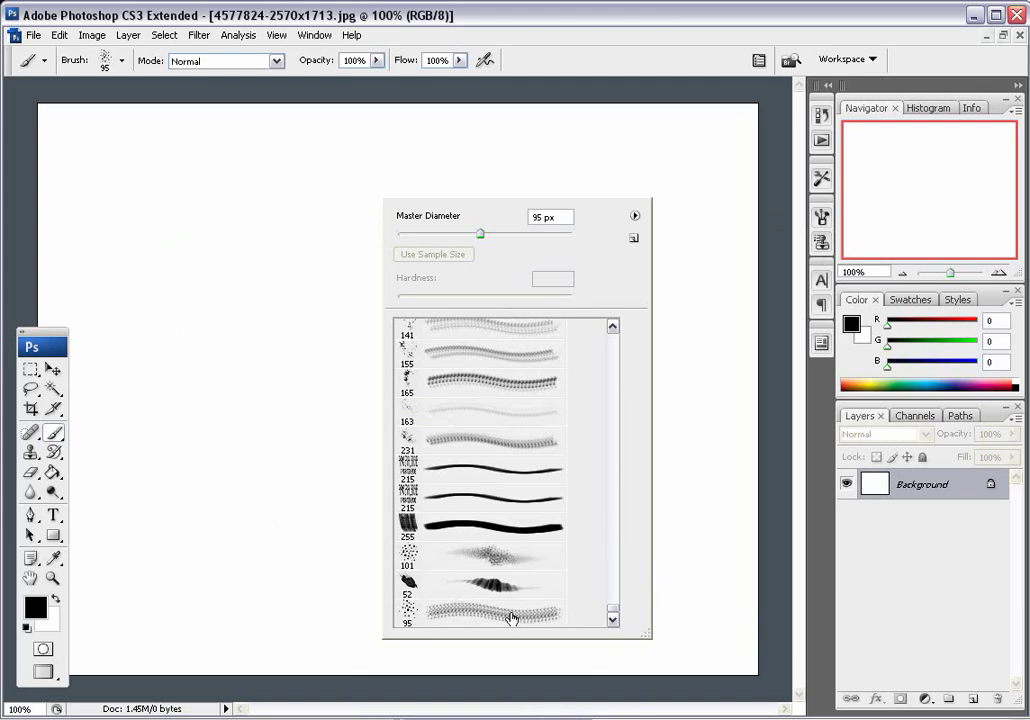
pyautogui.click(634, 217)
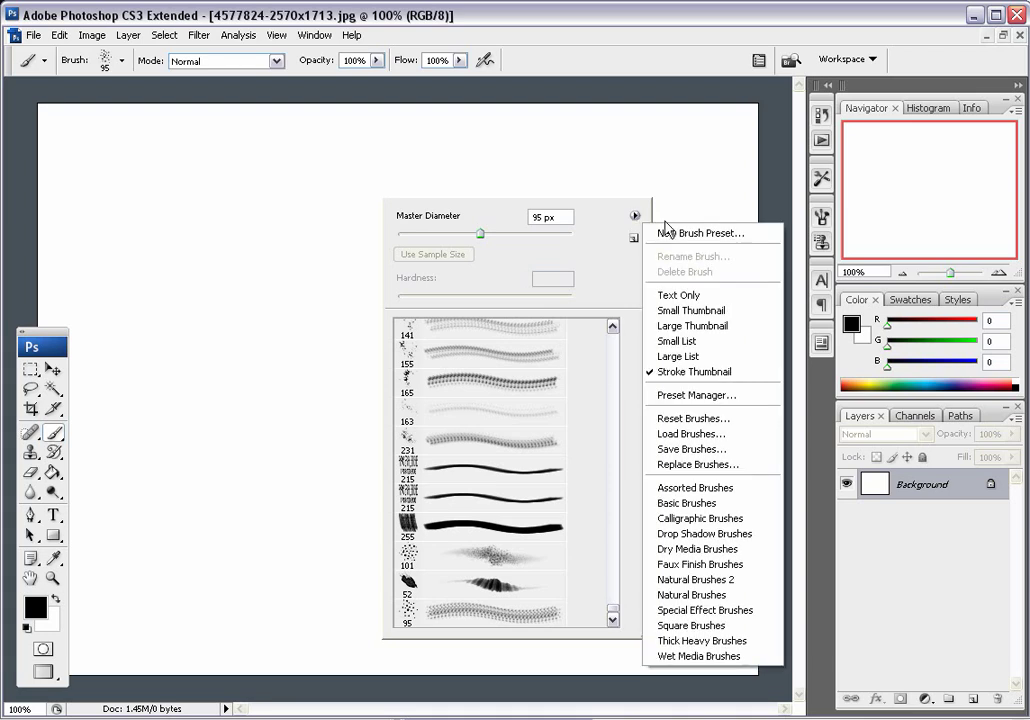
pyautogui.click(735, 235)
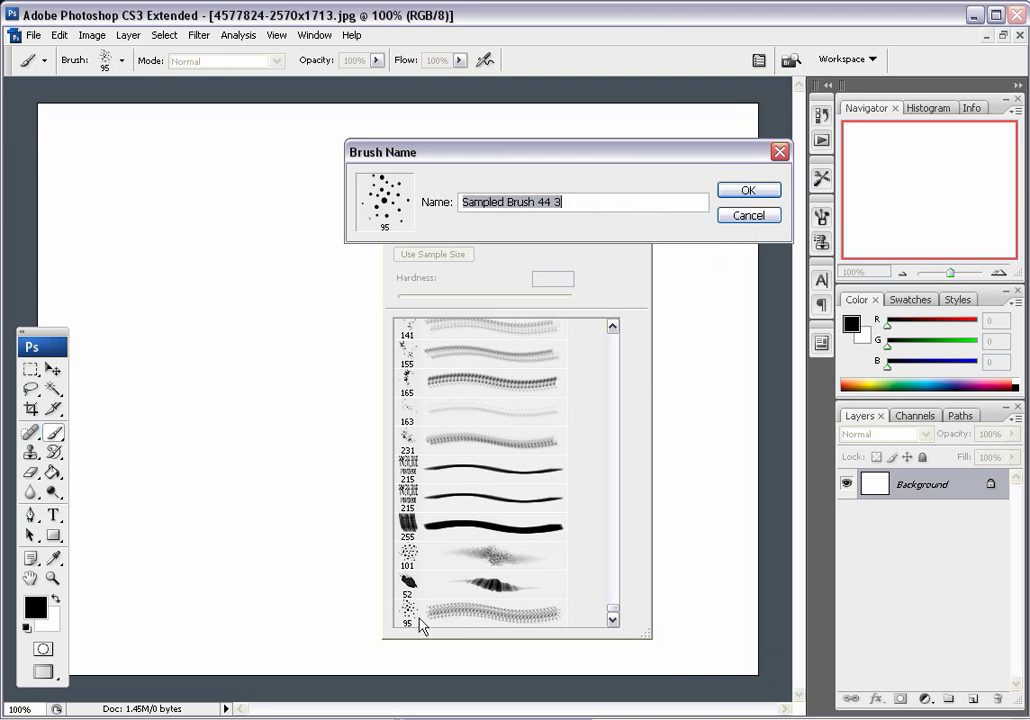
pyautogui.click(757, 192)
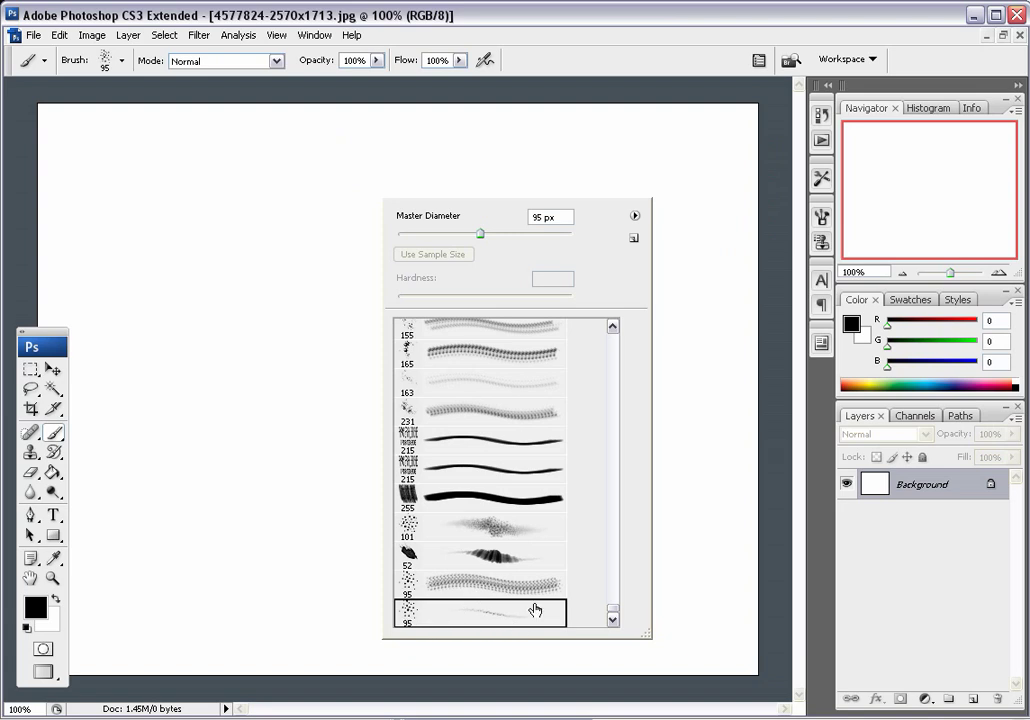
# Step: Delete the unmodified 95 px dot brush preset, the second to last entry in the brush list
pyautogui.rightClick(508, 594)
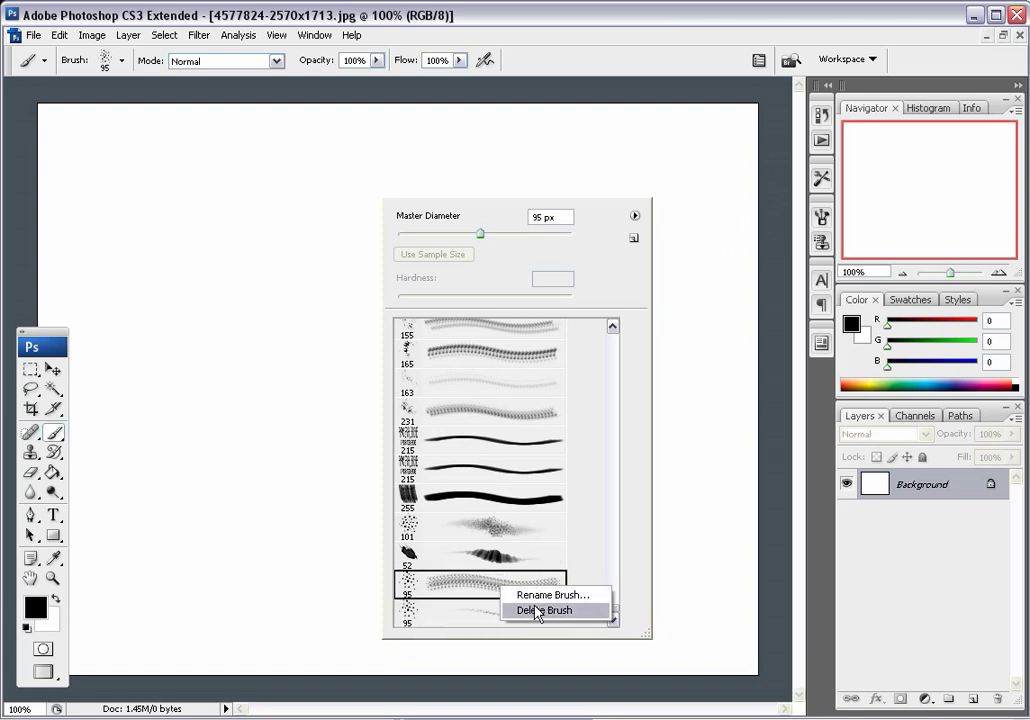
pyautogui.click(541, 610)
pyautogui.click(513, 293)
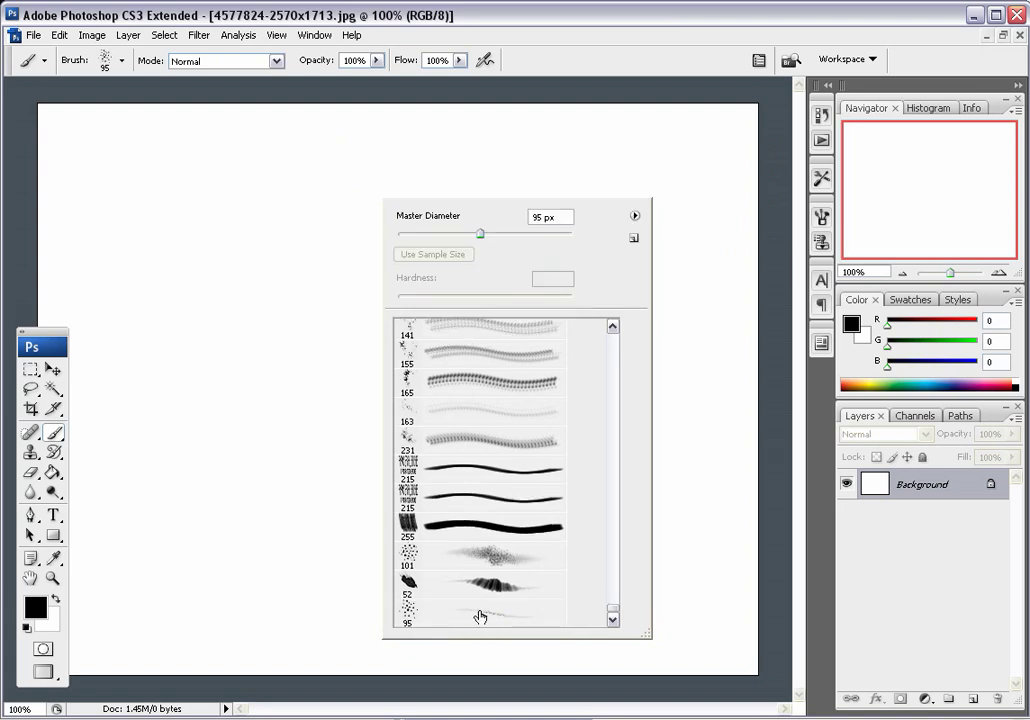
# Step: Paint test strokes on the canvas with the saved 95 px dot brush, and clear everything back to white
pyautogui.click(503, 620)
pyautogui.click(241, 520)
pyautogui.moveTo(175, 372)
pyautogui.mouseDown()
pyautogui.moveTo(218, 409)
pyautogui.moveTo(246, 368)
pyautogui.moveTo(345, 487)
pyautogui.moveTo(352, 440)
pyautogui.moveTo(375, 420)
pyautogui.moveTo(318, 290)
pyautogui.moveTo(200, 235)
pyautogui.moveTo(105, 240)
pyautogui.moveTo(210, 420)
pyautogui.moveTo(345, 455)
pyautogui.mouseUp()
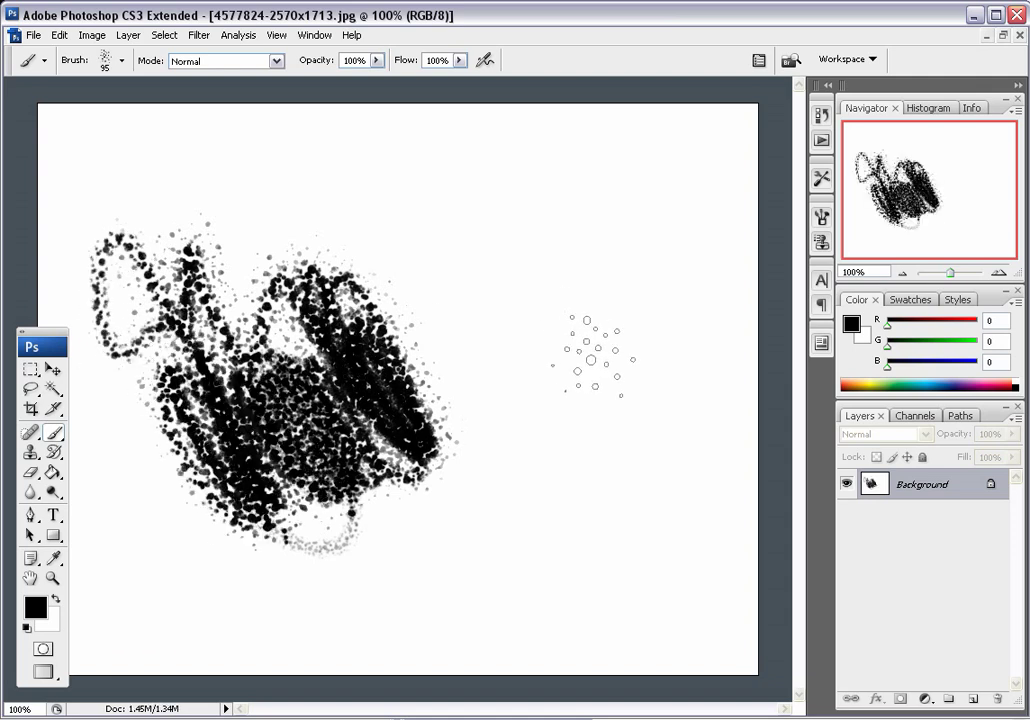
pyautogui.hotkey('ctrl', 'a')
pyautogui.press('Delete')
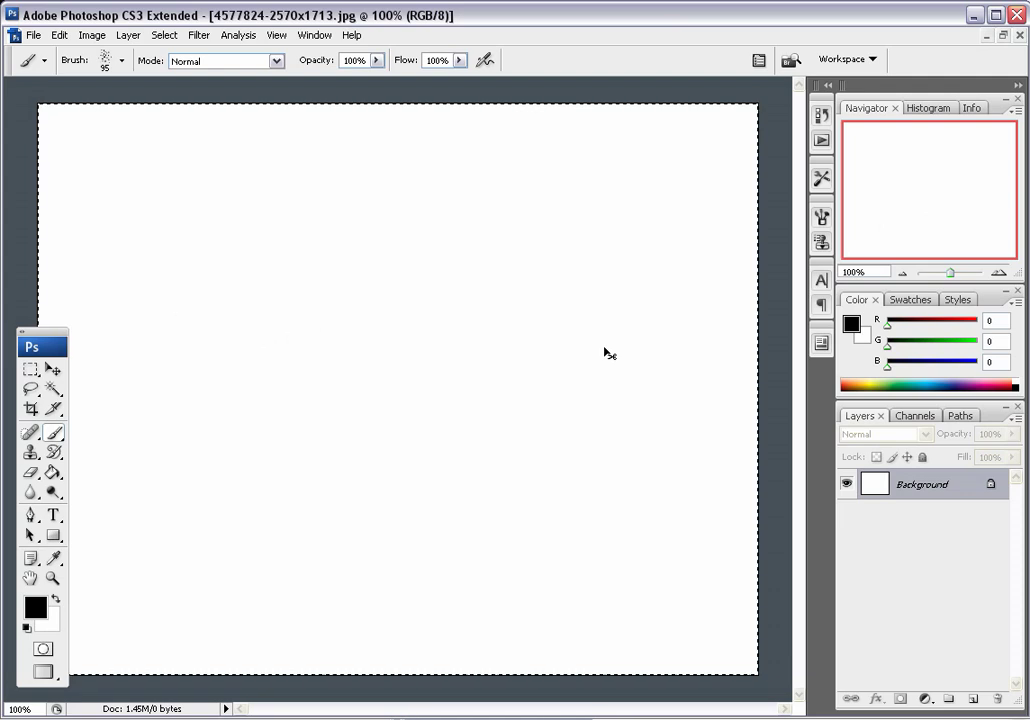
pyautogui.hotkey('ctrl', 'd')
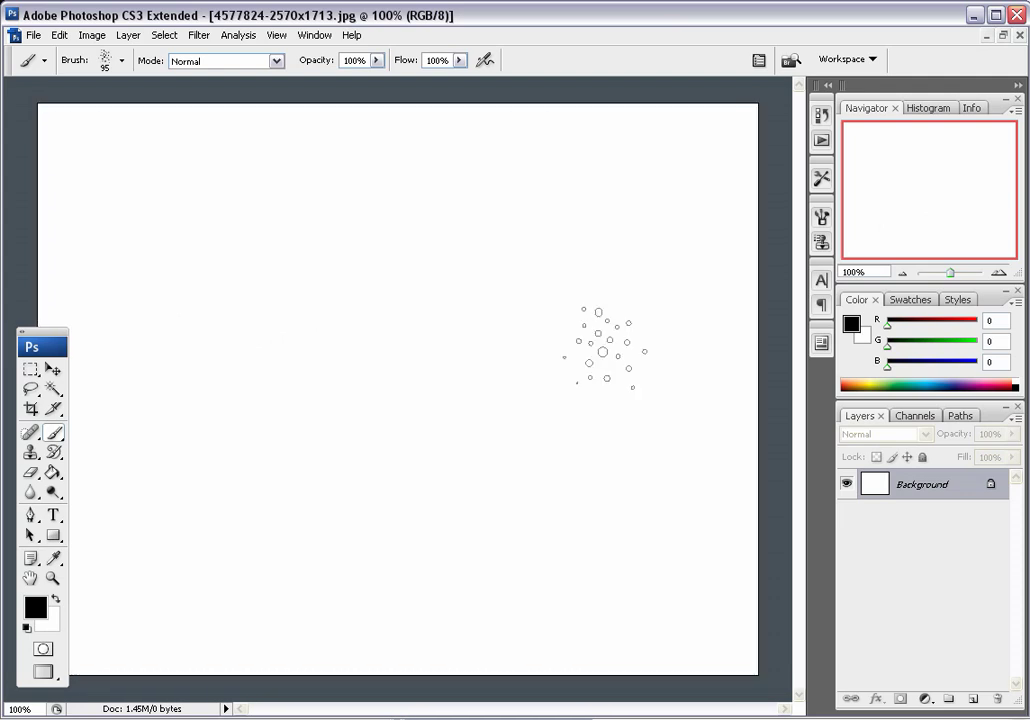
# Step: Copy the whole brushes.jpg scan and paste it into the blank document as a new layer
pyautogui.click(1003, 35)
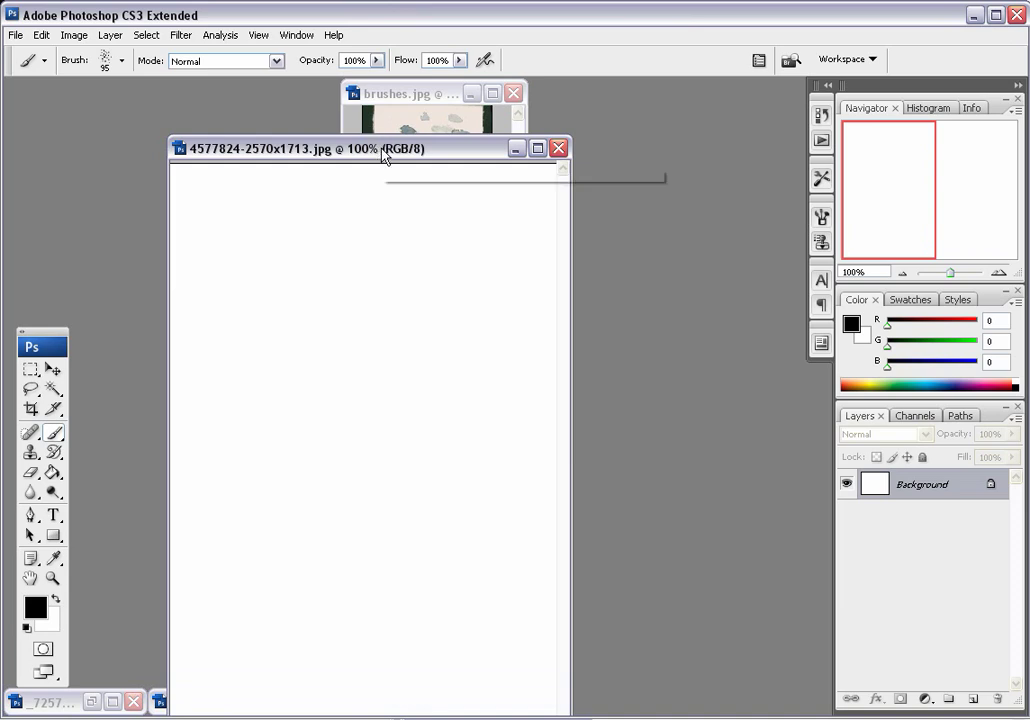
pyautogui.click(402, 93)
pyautogui.hotkey('ctrl', '0')
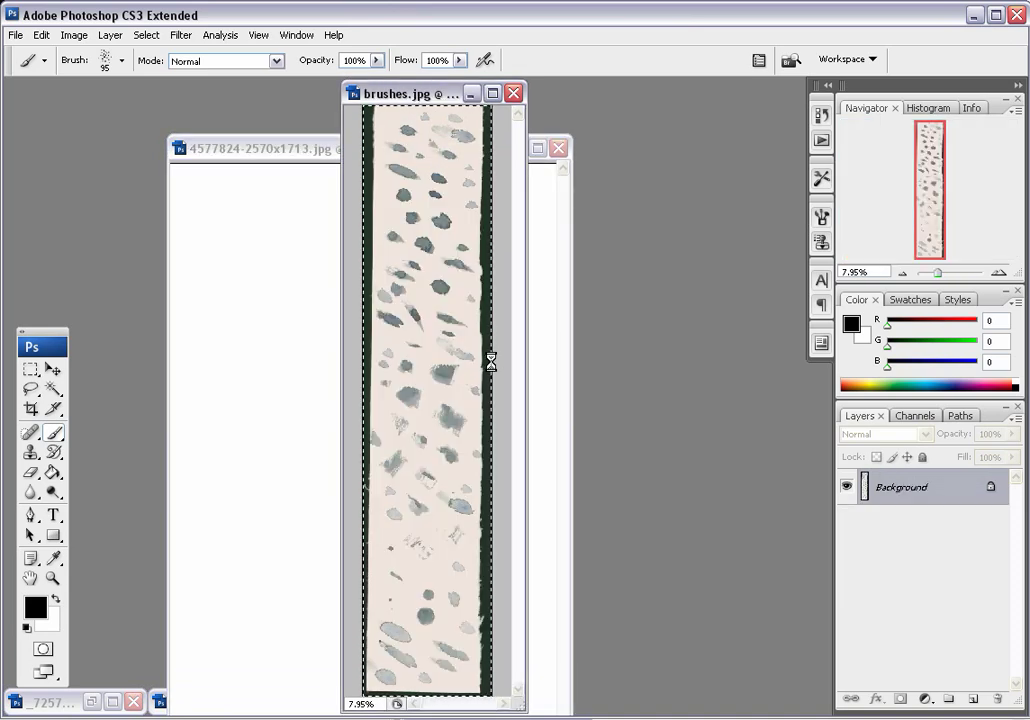
pyautogui.doubleClick(310, 151)
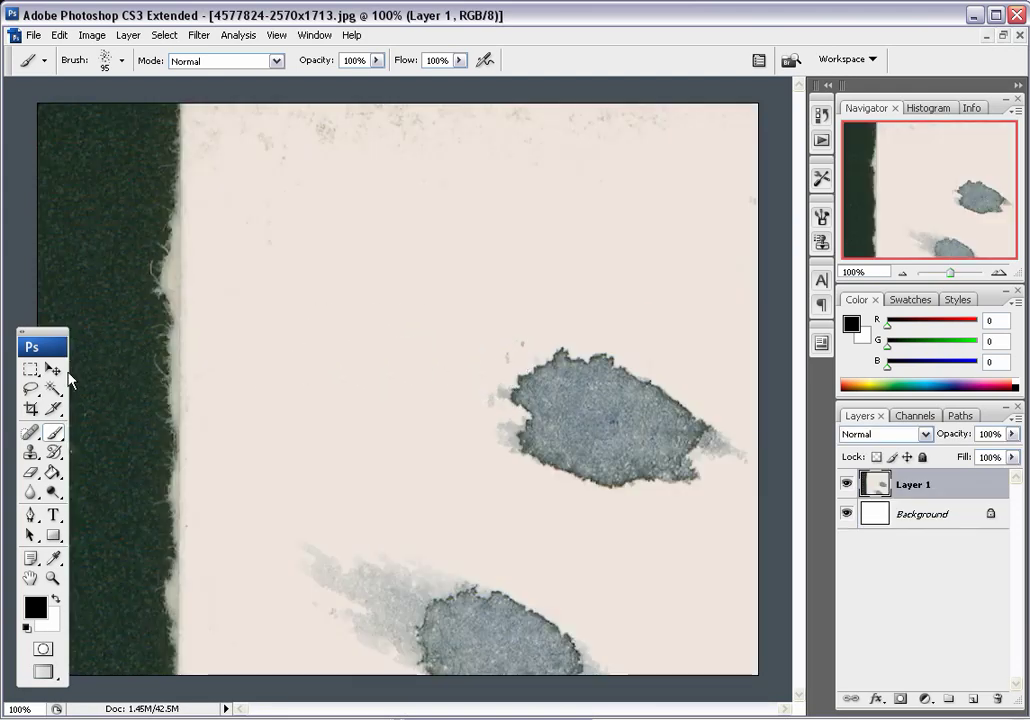
# Step: Scale the pasted scan layer proportionally to about 48.3% and place its upper left corner inside the canvas
pyautogui.click(64, 370)
pyautogui.moveTo(237, 254); pyautogui.dragTo(300, 400)
pyautogui.hotkey('ctrl', 't')
pyautogui.moveTo(98, 249); pyautogui.dragTo(492, 545)
pyautogui.moveTo(517, 644); pyautogui.dragTo(398, 163)
pyautogui.moveTo(62, 133); pyautogui.dragTo(327, 101)
pyautogui.moveTo(54, 89); pyautogui.dragTo(395, 490)
pyautogui.moveTo(462, 614); pyautogui.dragTo(373, 192)
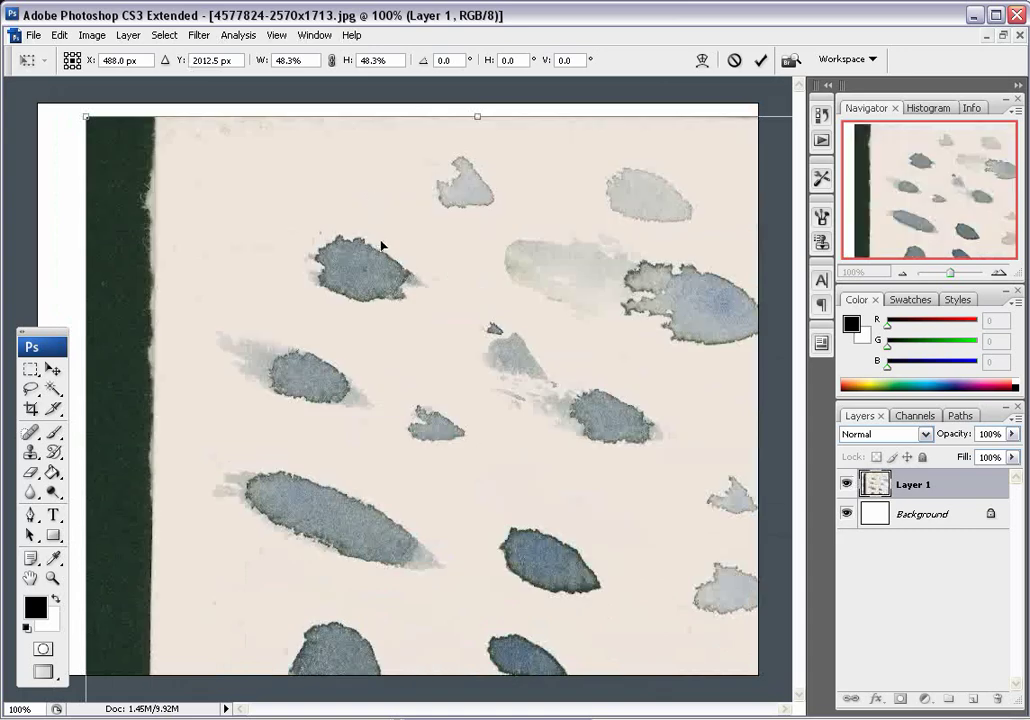
pyautogui.press('Return')
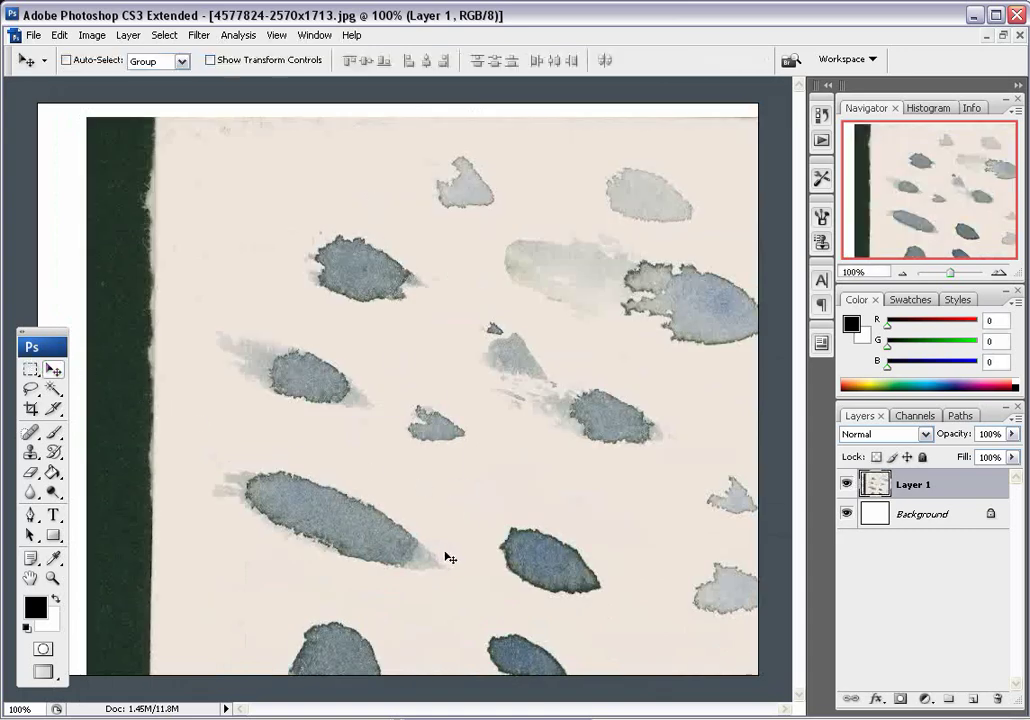
# Step: Move the scan layer through the canvas to examine its paint blots for a suitable brush shape
pyautogui.moveTo(444, 552); pyautogui.dragTo(402, 375)
pyautogui.moveTo(517, 543); pyautogui.dragTo(511, 354)
pyautogui.moveTo(483, 592); pyautogui.dragTo(485, 310)
pyautogui.moveTo(487, 583); pyautogui.dragTo(485, 260)
pyautogui.moveTo(506, 492); pyautogui.dragTo(485, 188)
pyautogui.moveTo(467, 411); pyautogui.dragTo(476, 215)
pyautogui.moveTo(430, 515)
pyautogui.mouseDown()
pyautogui.moveTo(494, 311)
pyautogui.moveTo(439, 176)
pyautogui.mouseUp()
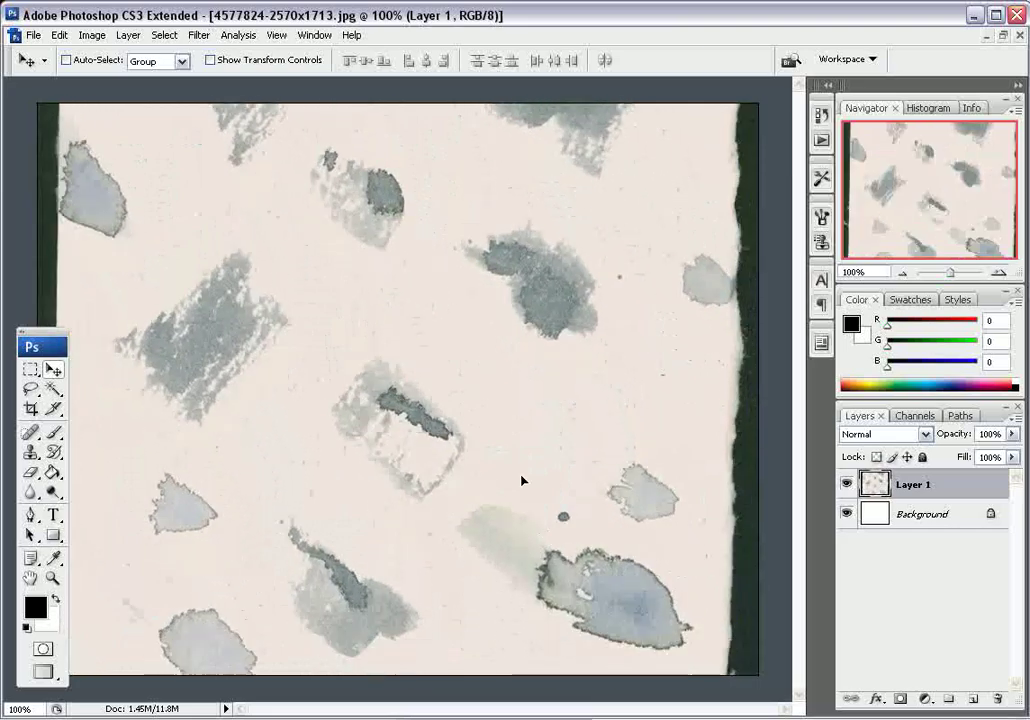
pyautogui.moveTo(521, 486); pyautogui.dragTo(457, 262)
pyautogui.moveTo(402, 572)
pyautogui.mouseDown()
pyautogui.moveTo(482, 312)
pyautogui.moveTo(487, 202)
pyautogui.mouseUp()
pyautogui.moveTo(455, 421); pyautogui.dragTo(455, 271)
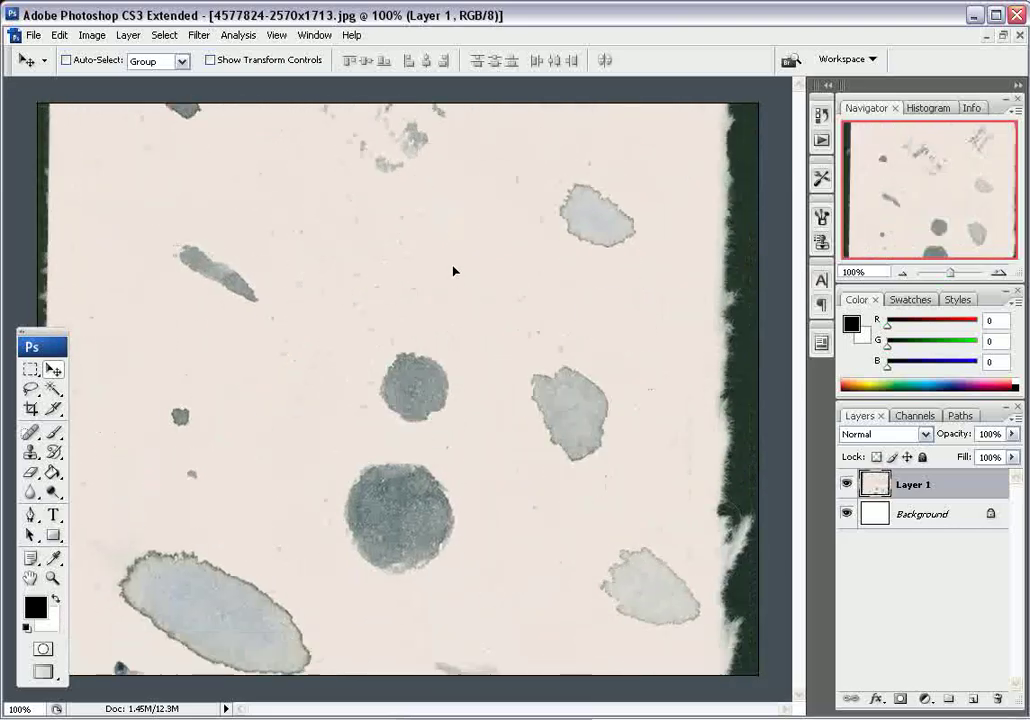
pyautogui.moveTo(428, 506)
pyautogui.mouseDown()
pyautogui.moveTo(425, 400)
pyautogui.moveTo(444, 257)
pyautogui.mouseUp()
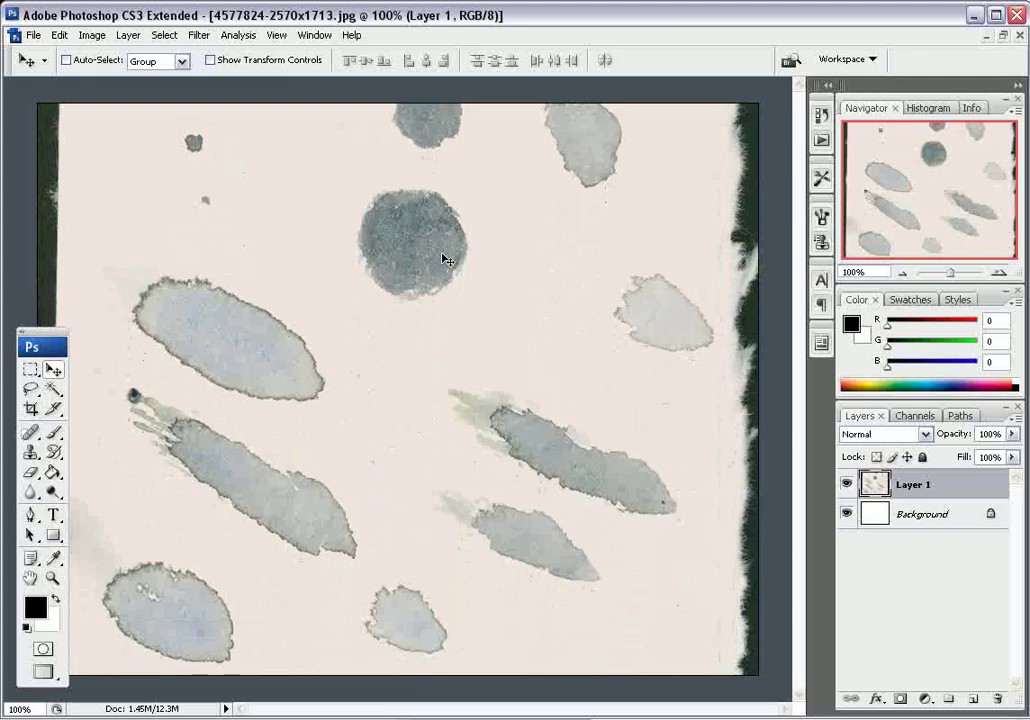
pyautogui.moveTo(416, 484); pyautogui.dragTo(417, 557)
pyautogui.moveTo(436, 262); pyautogui.dragTo(441, 298)
pyautogui.moveTo(443, 233); pyautogui.dragTo(386, 500)
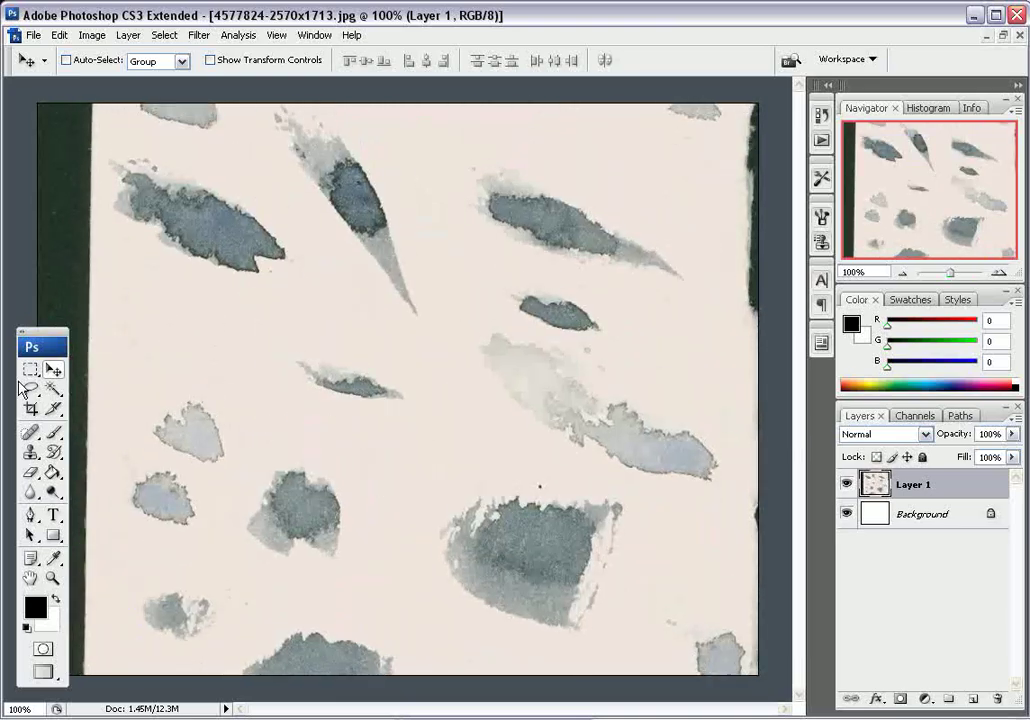
# Step: Lasso the small slender blot near the canvas centre, copy it onto its own layer and hide Layer 1
pyautogui.press('l')
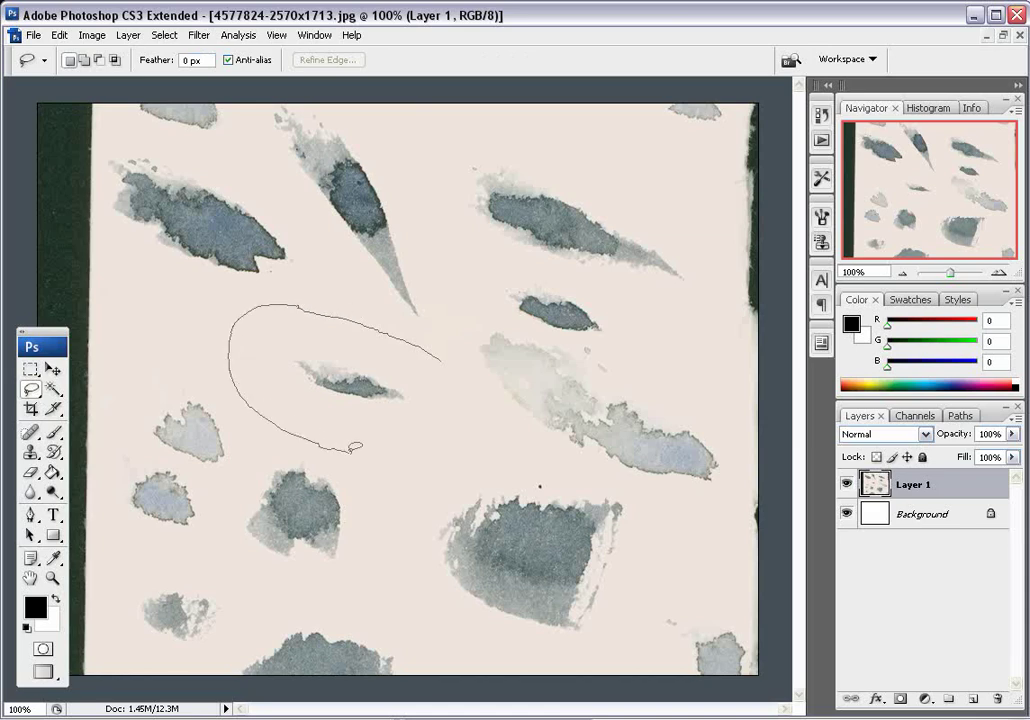
pyautogui.moveTo(478, 386); pyautogui.dragTo(476, 392)
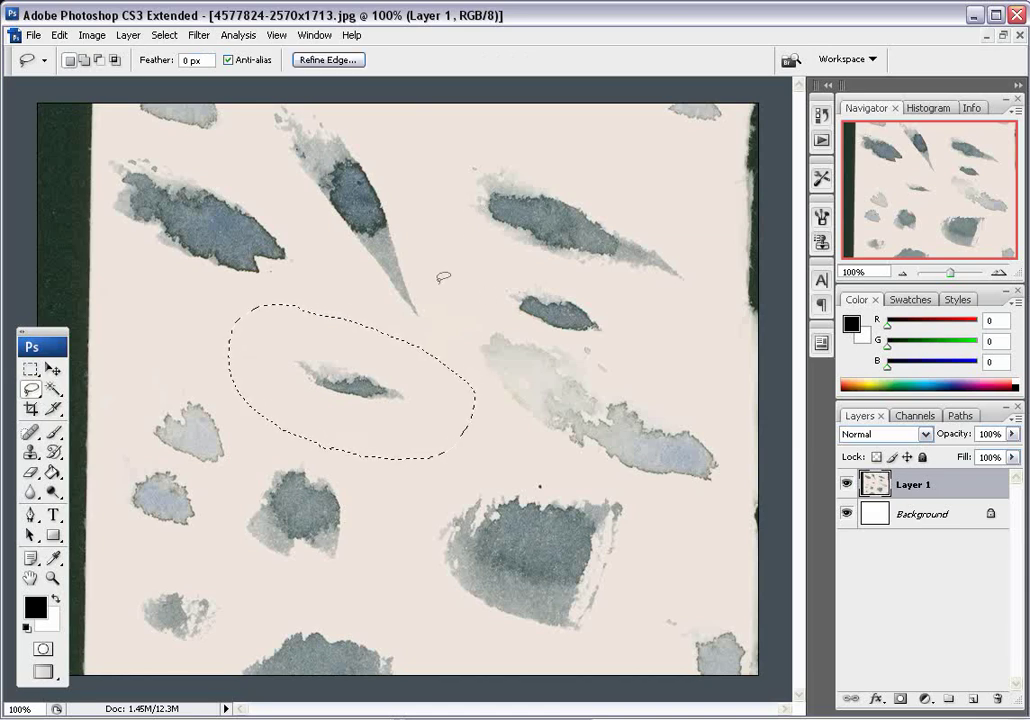
pyautogui.click(846, 485)
pyautogui.hotkey('ctrl', 'v')
pyautogui.moveTo(378, 412); pyautogui.dragTo(406, 393)
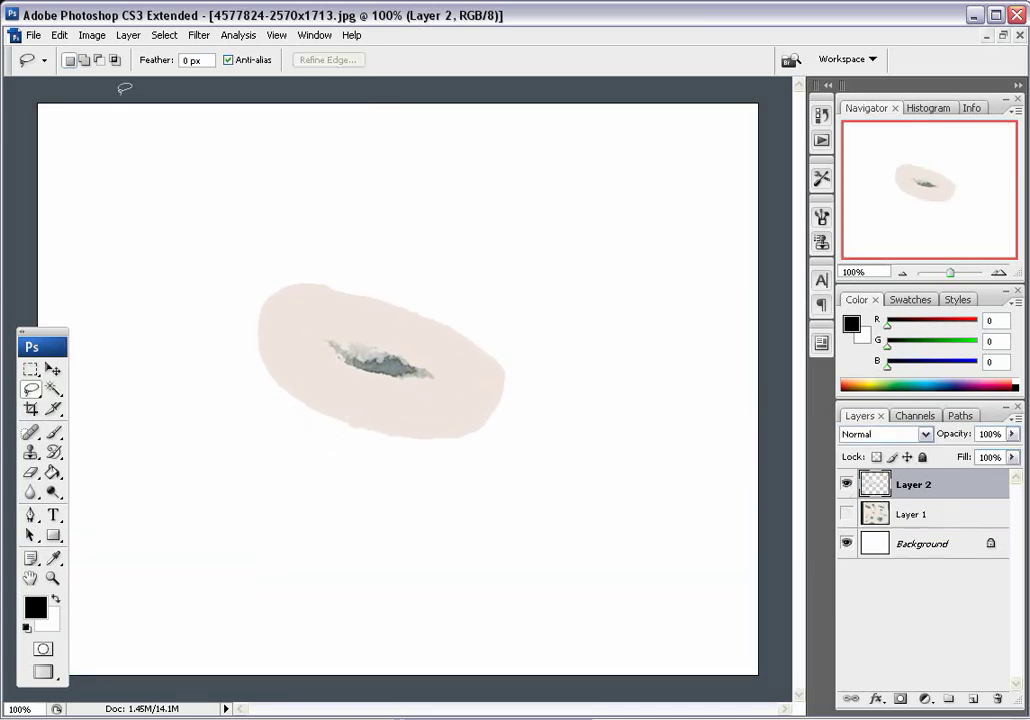
# Step: Desaturate the copied blot layer
pyautogui.click(92, 36)
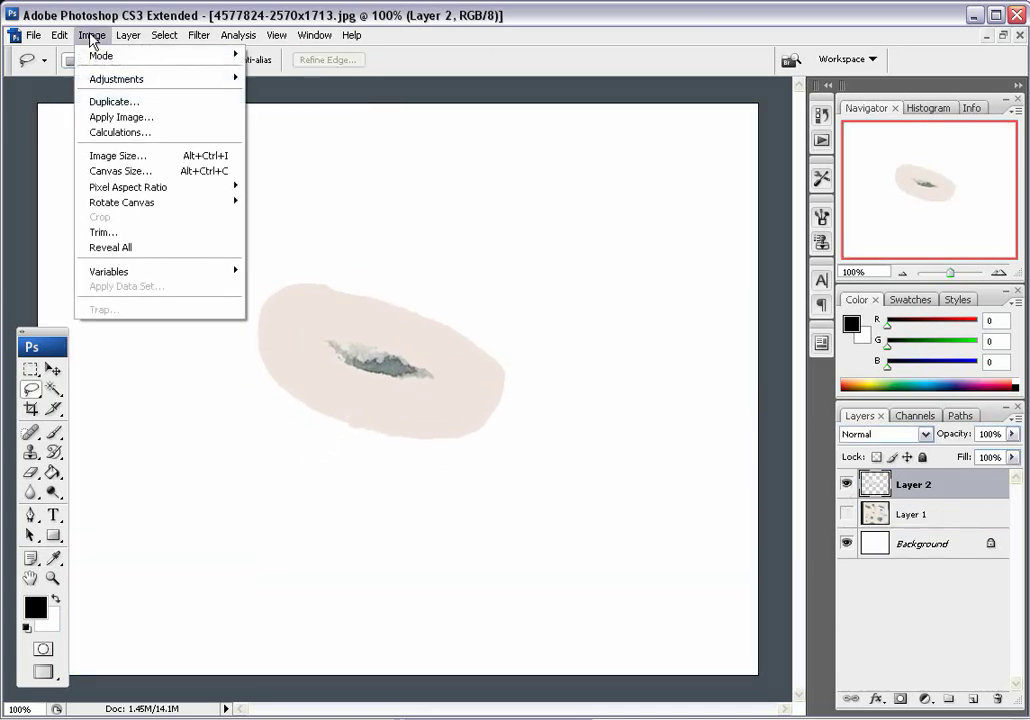
pyautogui.moveTo(107, 90)
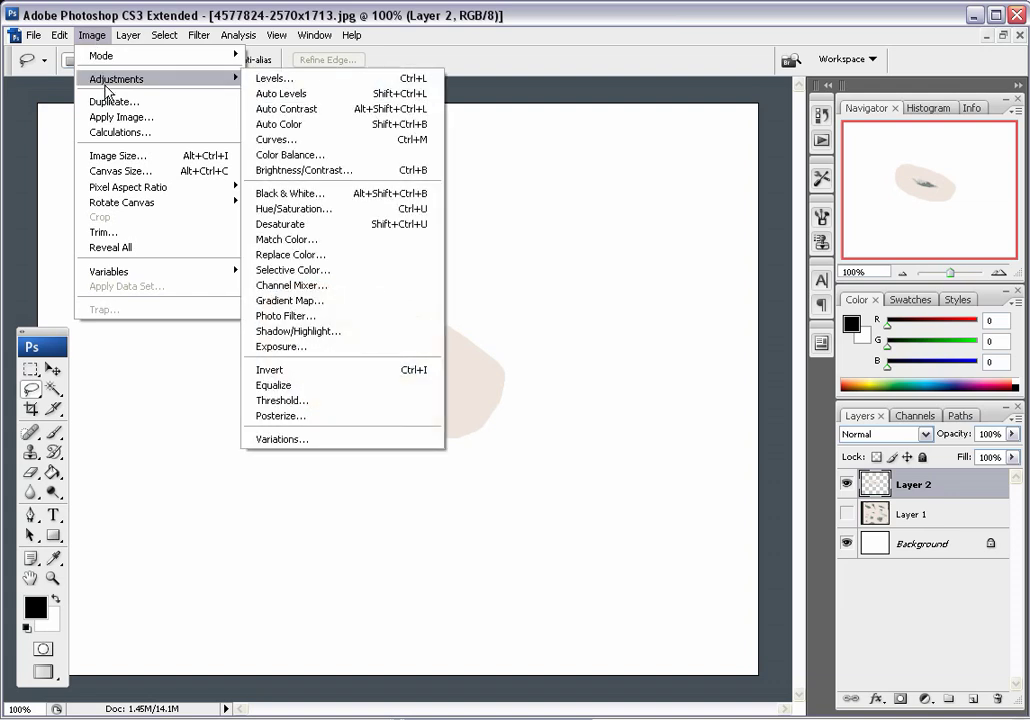
pyautogui.click(287, 223)
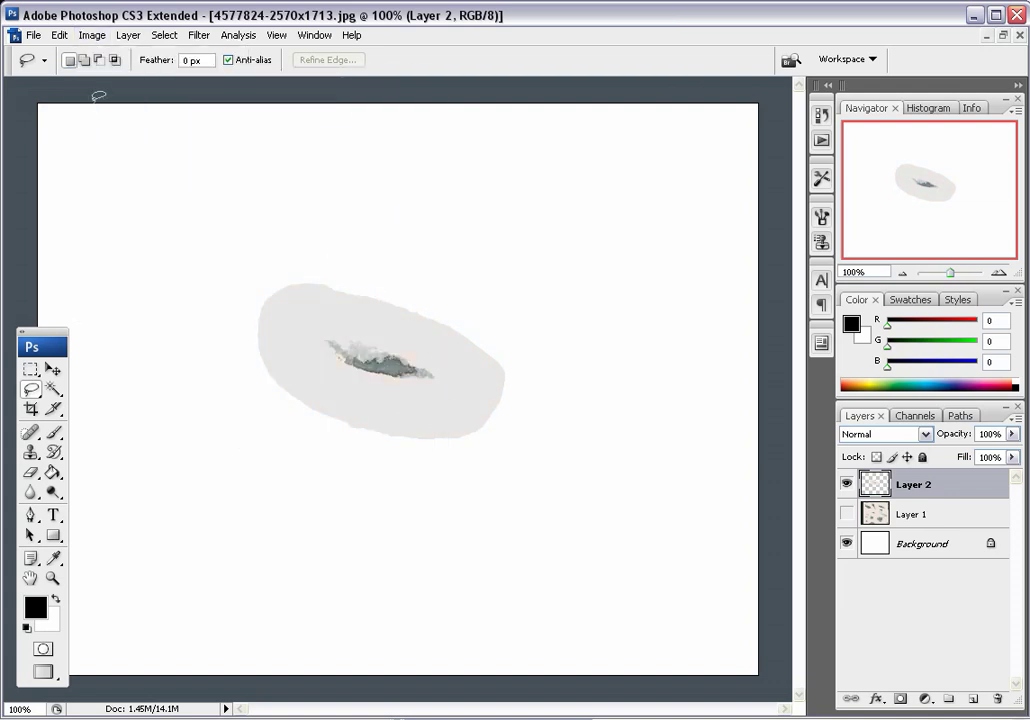
# Step: Adjust the blot layer's Levels to input values 84, 0.58 and 231 to whiten its surroundings and darken the blot
pyautogui.click(93, 36)
pyautogui.moveTo(105, 85)
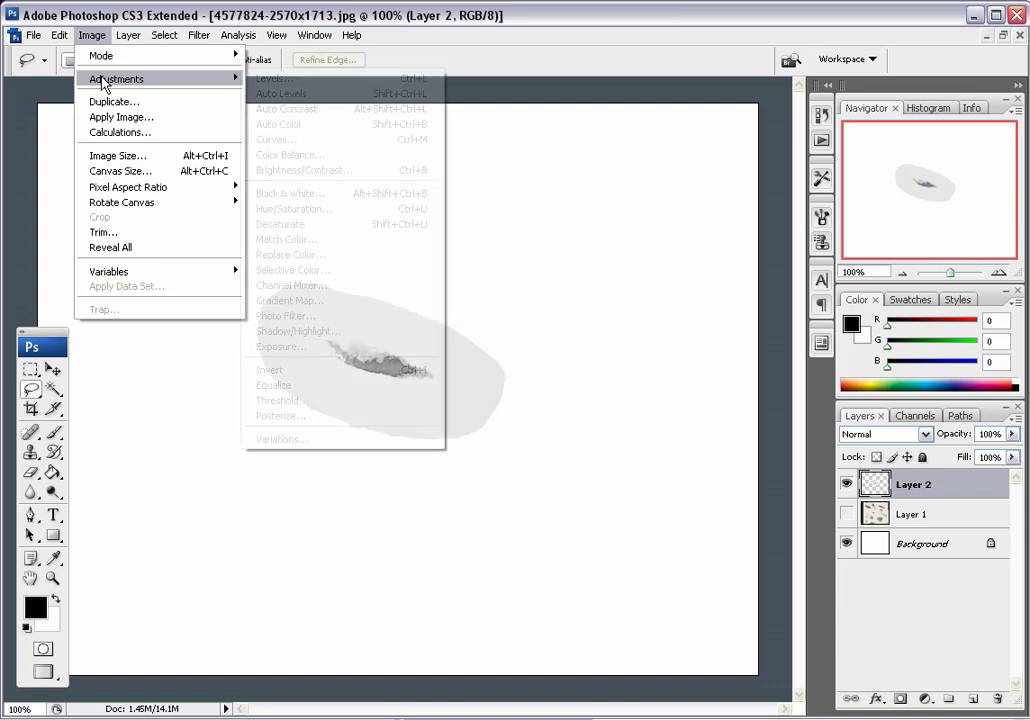
pyautogui.click(356, 78)
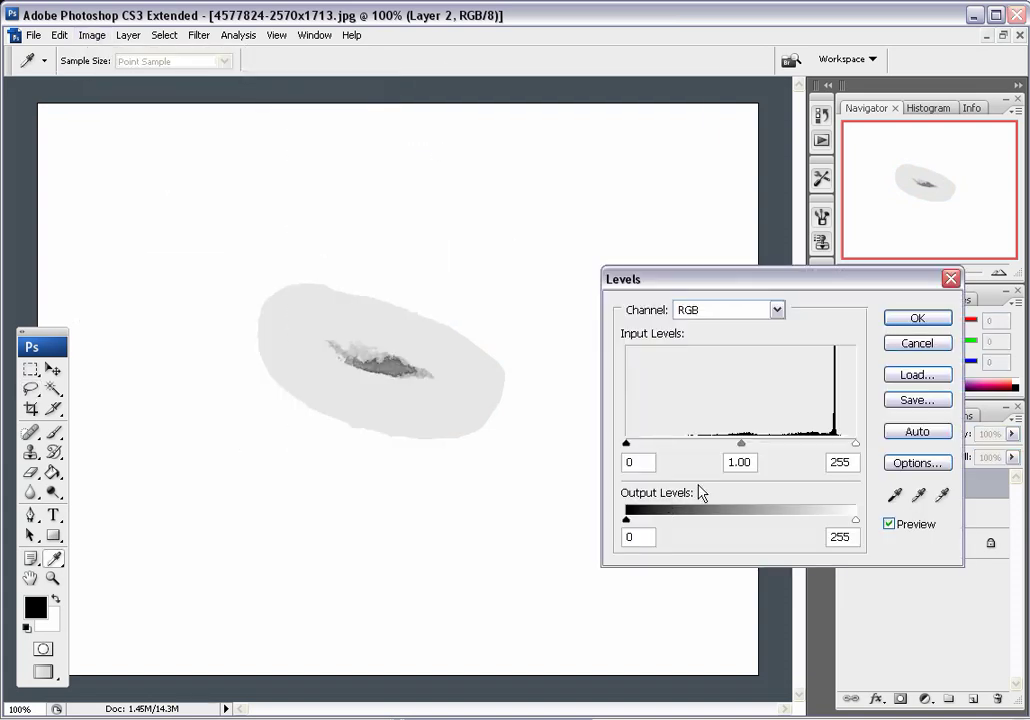
pyautogui.moveTo(627, 447); pyautogui.dragTo(730, 447)
pyautogui.moveTo(855, 443); pyautogui.dragTo(840, 445)
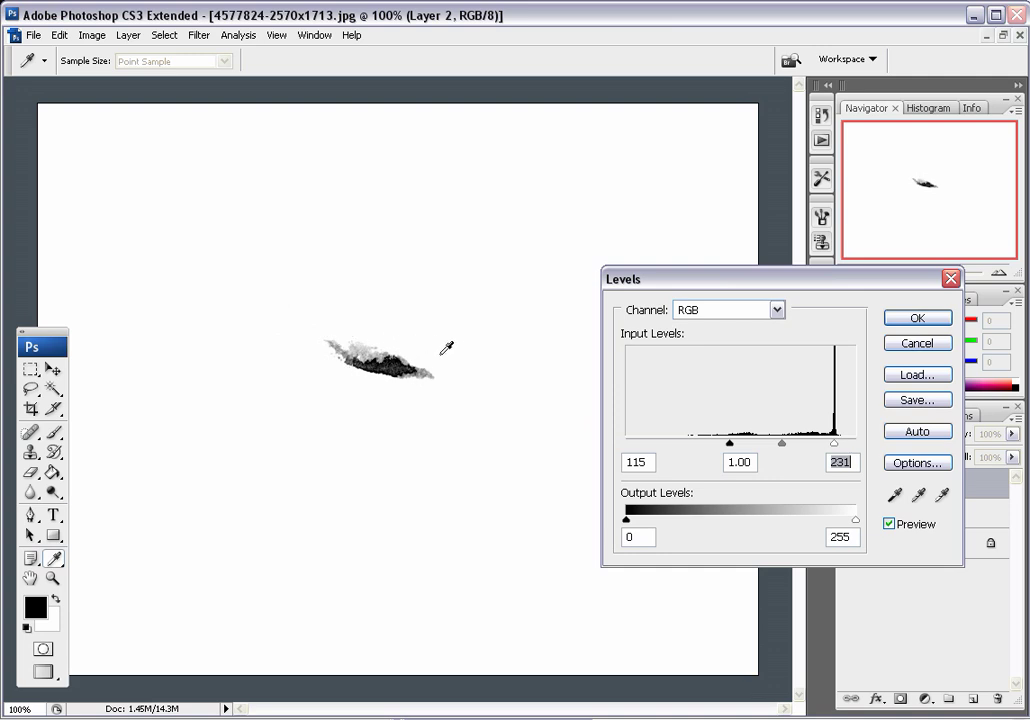
pyautogui.moveTo(730, 443); pyautogui.dragTo(706, 453)
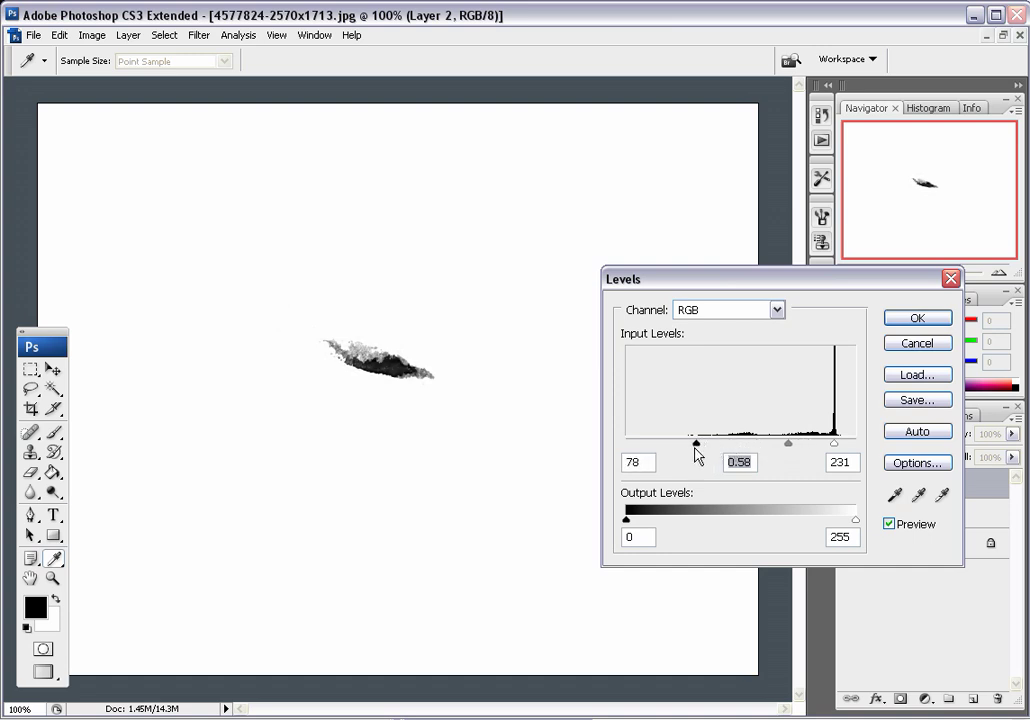
pyautogui.moveTo(710, 452); pyautogui.dragTo(704, 452)
pyautogui.click(913, 322)
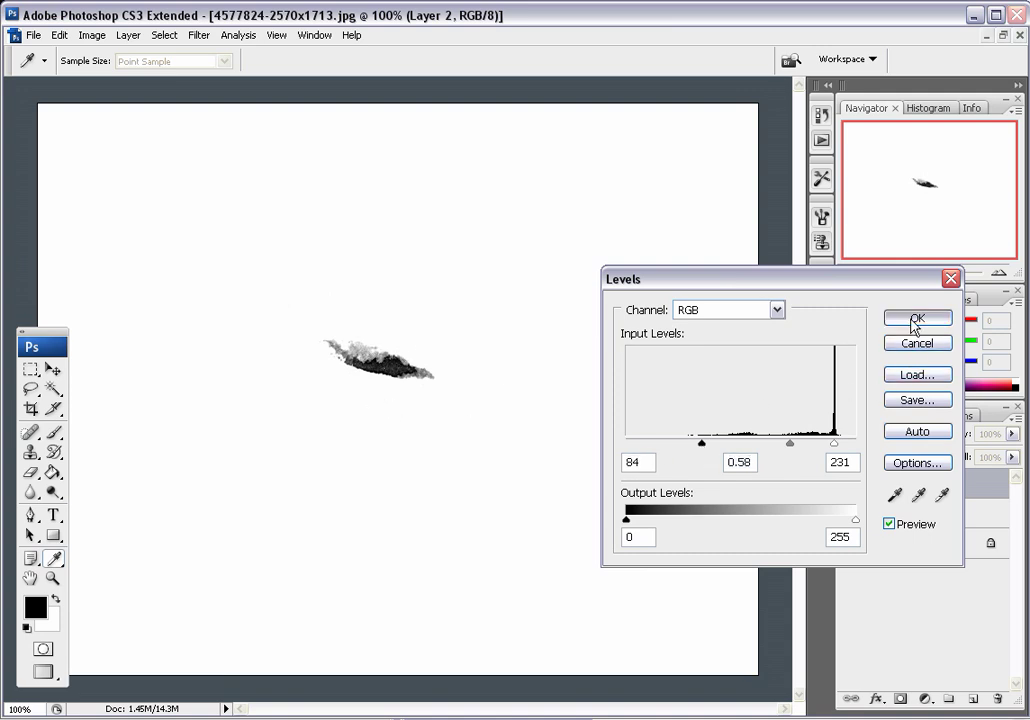
# Step: Set the Dodge tool to 72 px, 52% exposure and Shadows range, and retouch the blot's pale upper part
pyautogui.click(55, 492)
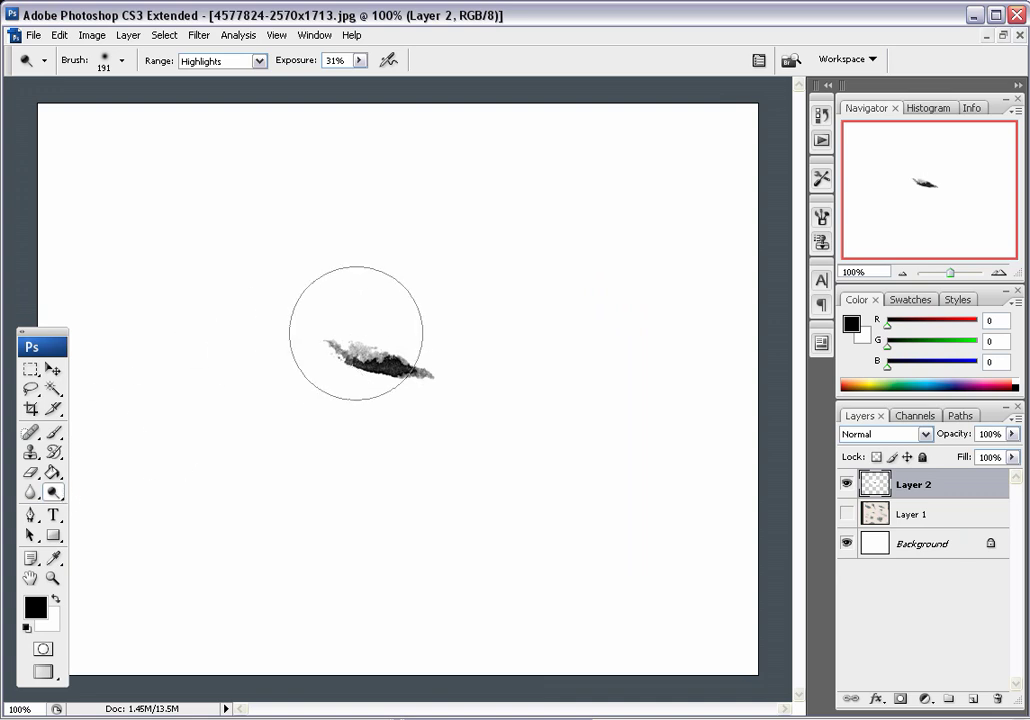
pyautogui.rightClick(401, 343)
pyautogui.moveTo(305, 60); pyautogui.dragTo(303, 67)
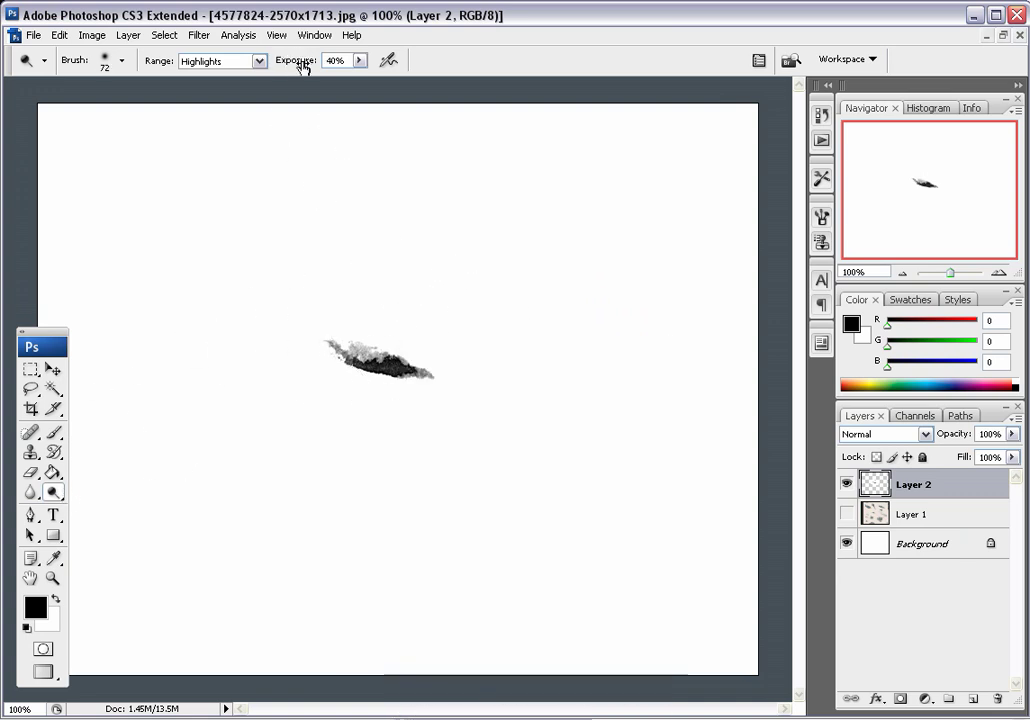
pyautogui.moveTo(352, 334); pyautogui.dragTo(356, 336)
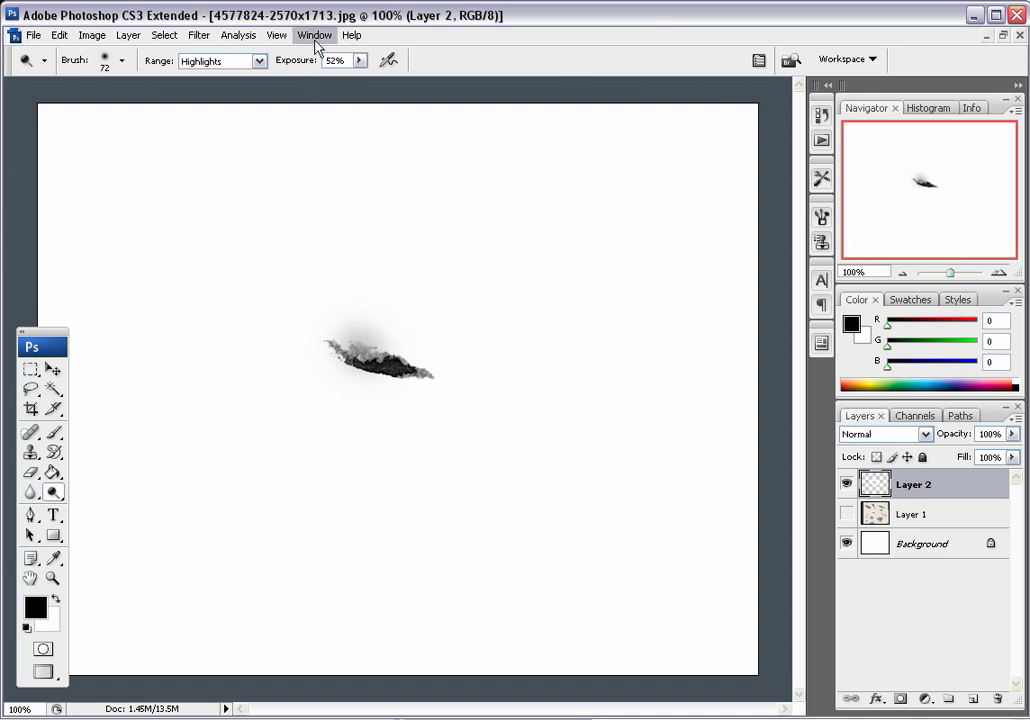
pyautogui.click(259, 61)
pyautogui.click(205, 75)
pyautogui.moveTo(364, 348)
pyautogui.mouseDown()
pyautogui.moveTo(355, 345)
pyautogui.moveTo(368, 347)
pyautogui.mouseUp()
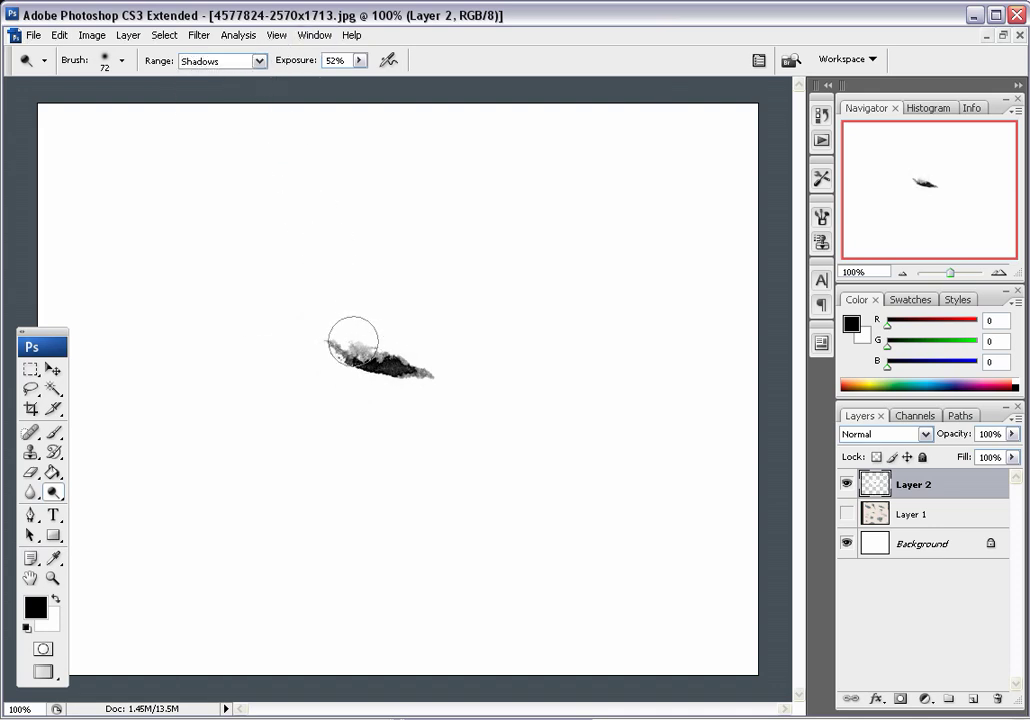
# Step: Lower the Dodge exposure to 24% and lighten the blot's dark lower part, ending with the Shadows range
pyautogui.click(240, 61)
pyautogui.click(240, 77)
pyautogui.moveTo(310, 62); pyautogui.dragTo(270, 58)
pyautogui.moveTo(395, 375); pyautogui.dragTo(356, 368)
pyautogui.click(240, 61)
pyautogui.click(240, 79)
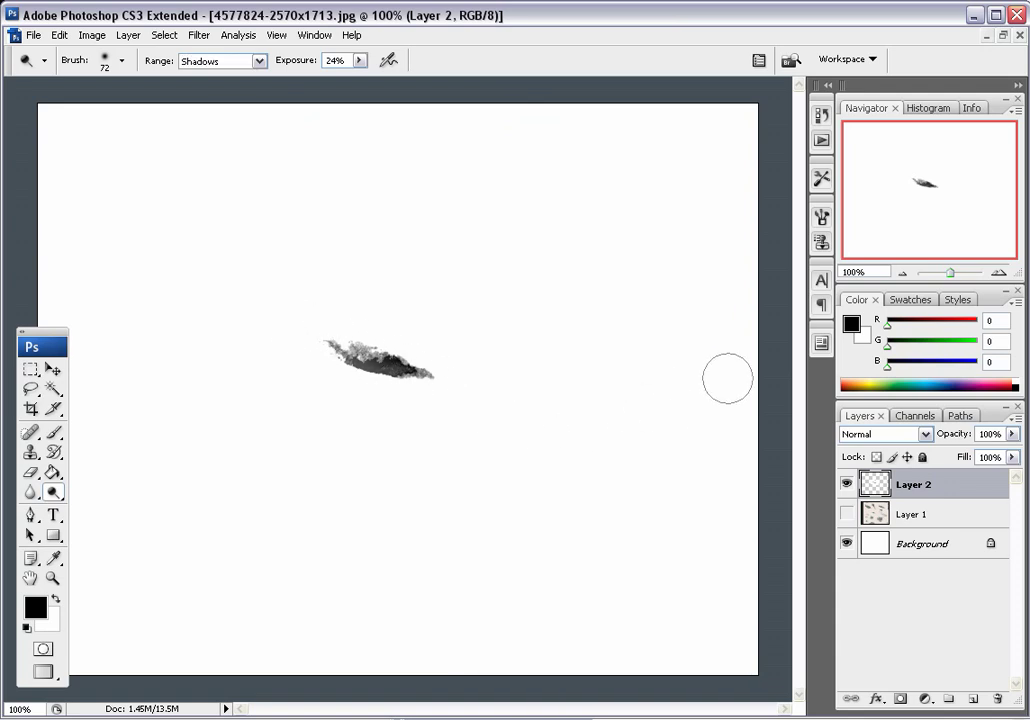
# Step: Define a rectangular selection around the blot as a brush preset with the suggested name, and switch to the Brush tool
pyautogui.press('m')
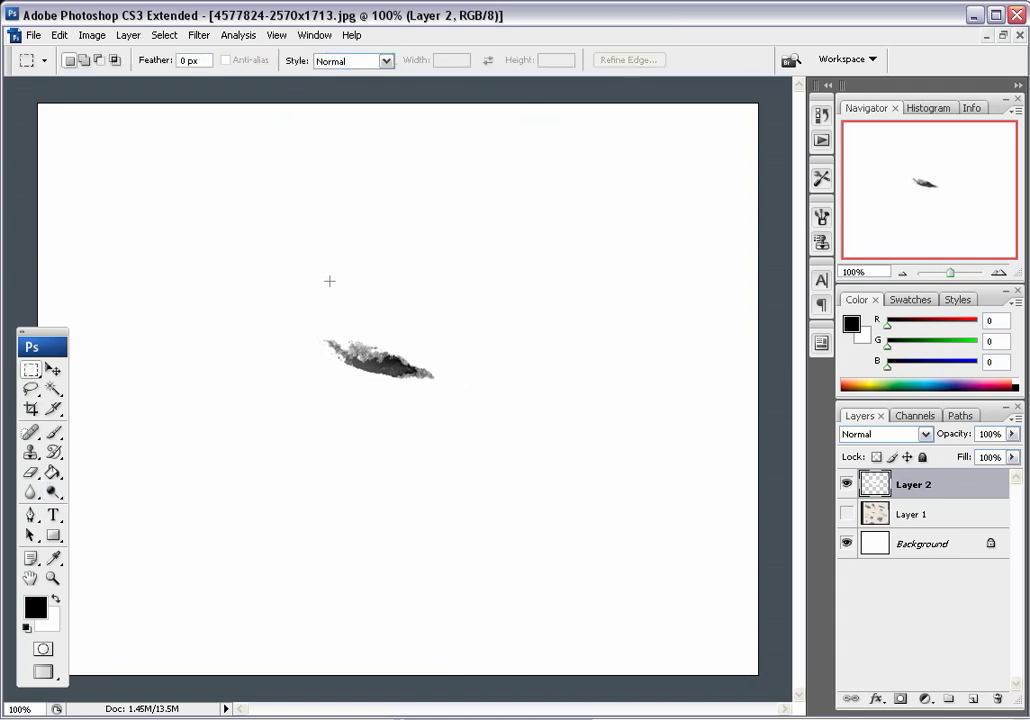
pyautogui.moveTo(455, 404); pyautogui.dragTo(459, 405)
pyautogui.click(60, 35)
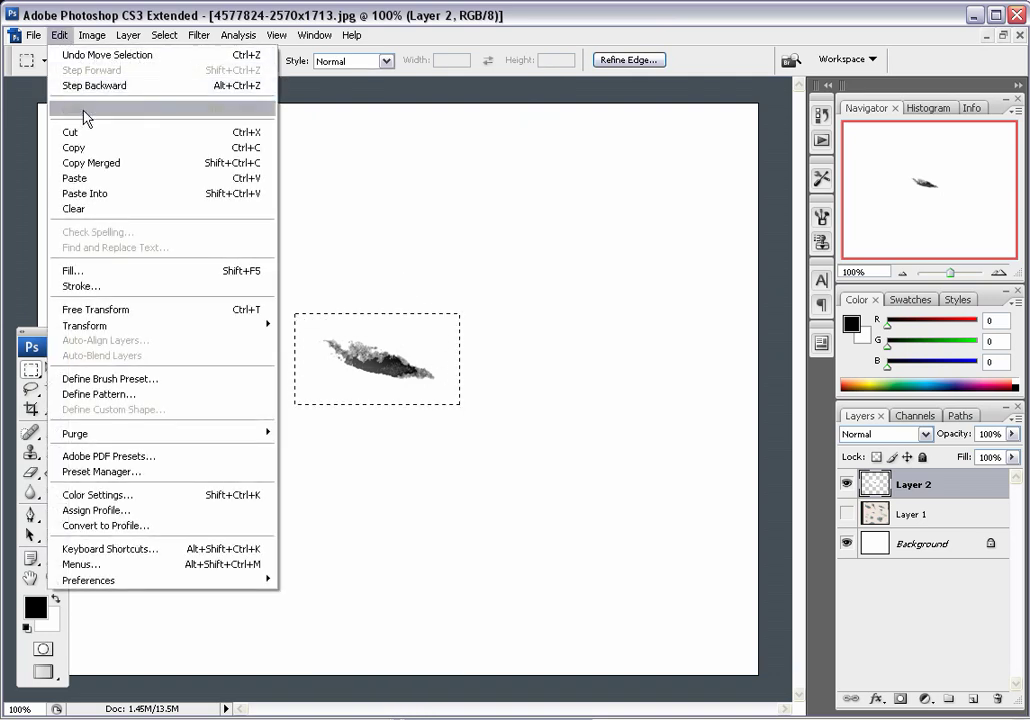
pyautogui.click(220, 378)
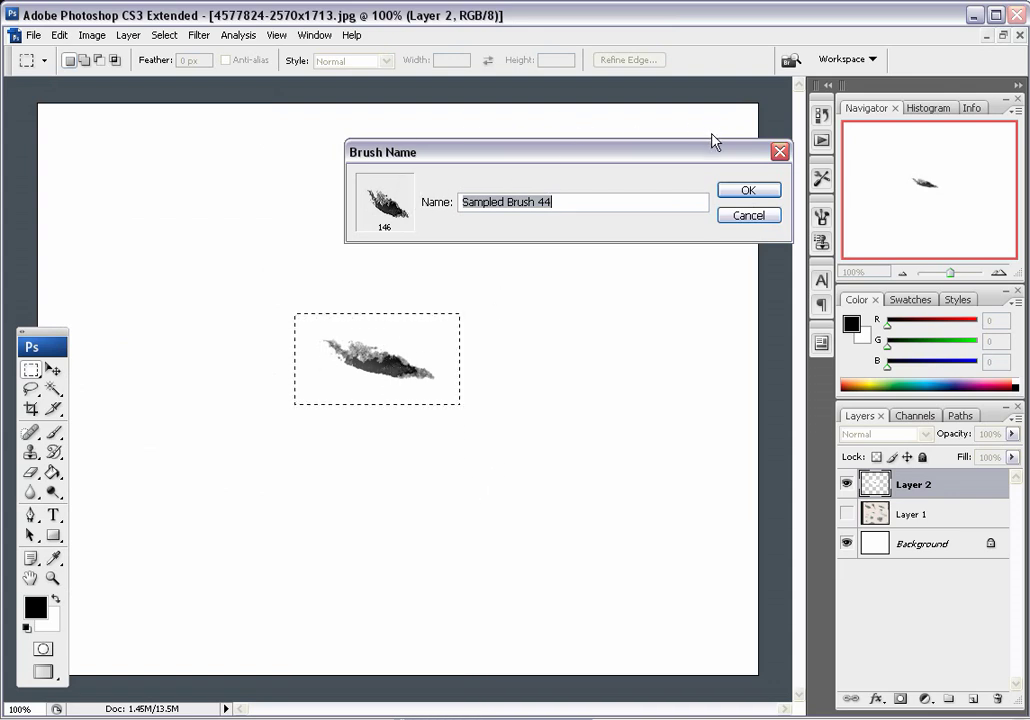
pyautogui.click(748, 193)
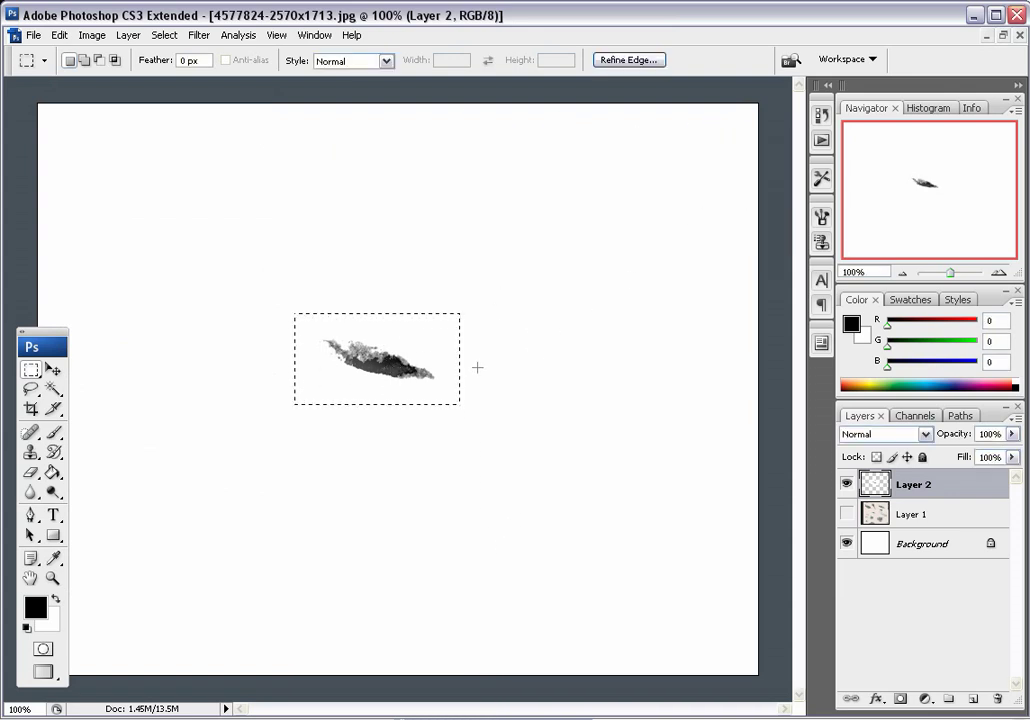
pyautogui.hotkey('ctrl', 'd')
pyautogui.click(54, 432)
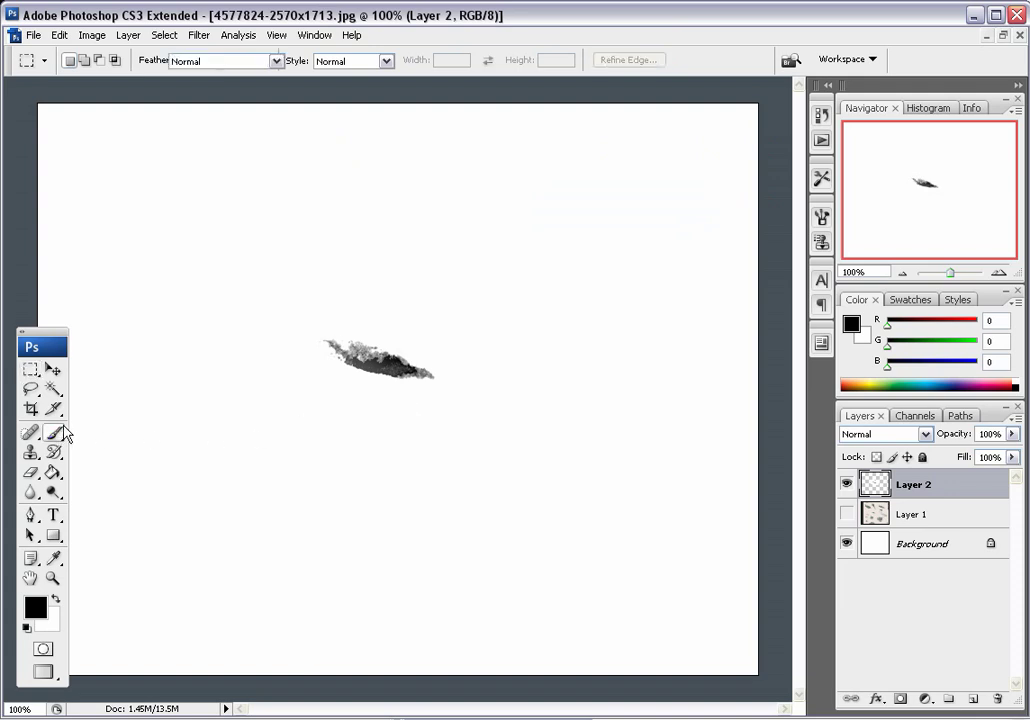
# Step: Pick the new 146 px blot brush, test it with strokes on the canvas and undo them
pyautogui.rightClick(472, 305)
pyautogui.scroll(-1, 570, 570)
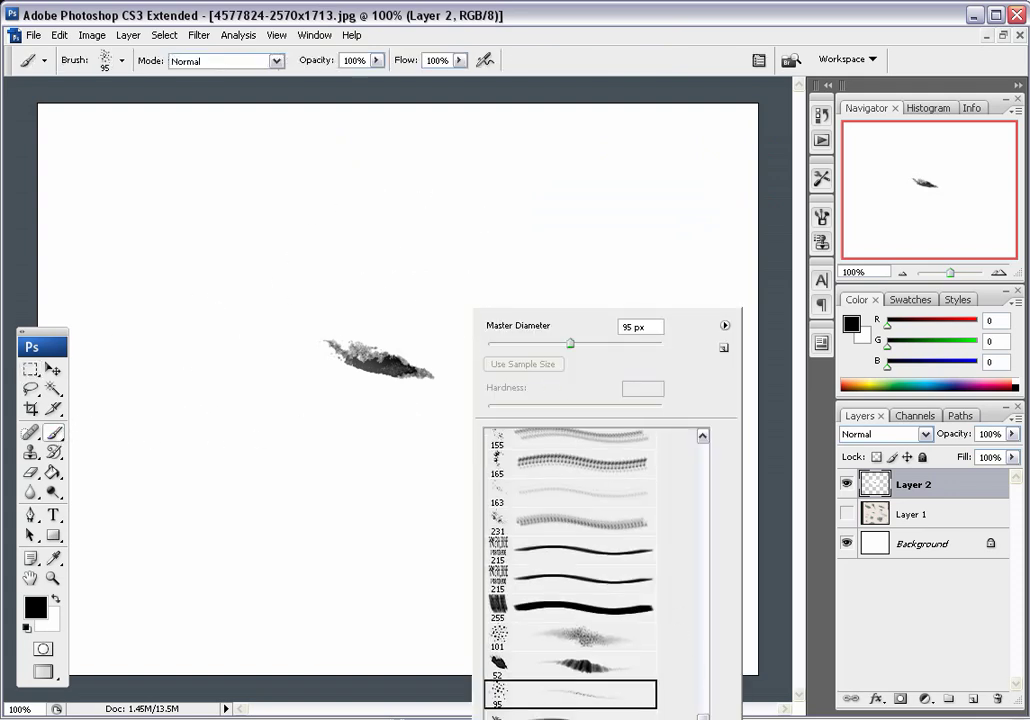
pyautogui.click(604, 713)
pyautogui.moveTo(353, 576)
pyautogui.mouseDown()
pyautogui.moveTo(228, 466)
pyautogui.moveTo(228, 444)
pyautogui.moveTo(345, 515)
pyautogui.moveTo(447, 473)
pyautogui.moveTo(494, 488)
pyautogui.moveTo(342, 453)
pyautogui.moveTo(193, 383)
pyautogui.mouseUp()
pyautogui.hotkey('ctrl', 'z')
pyautogui.moveTo(200, 164)
pyautogui.mouseDown()
pyautogui.moveTo(258, 549)
pyautogui.moveTo(254, 656)
pyautogui.mouseUp()
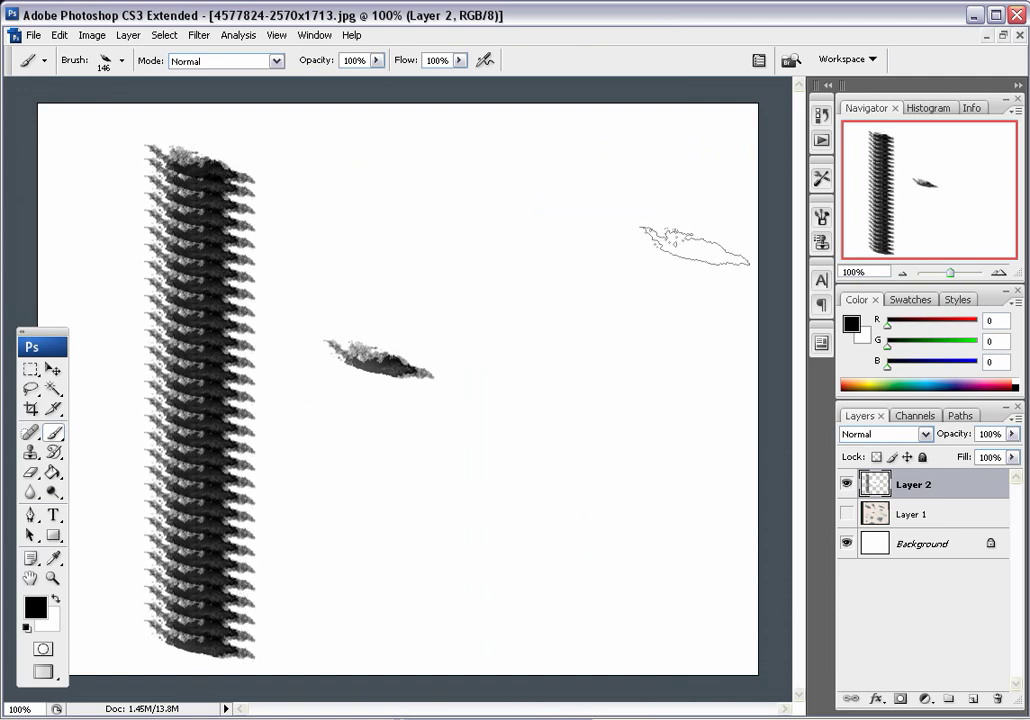
pyautogui.hotkey('ctrl', 'z')
# Step: Set the blot brush tip's spacing to 1% in the brush tip shape settings
pyautogui.click(822, 216)
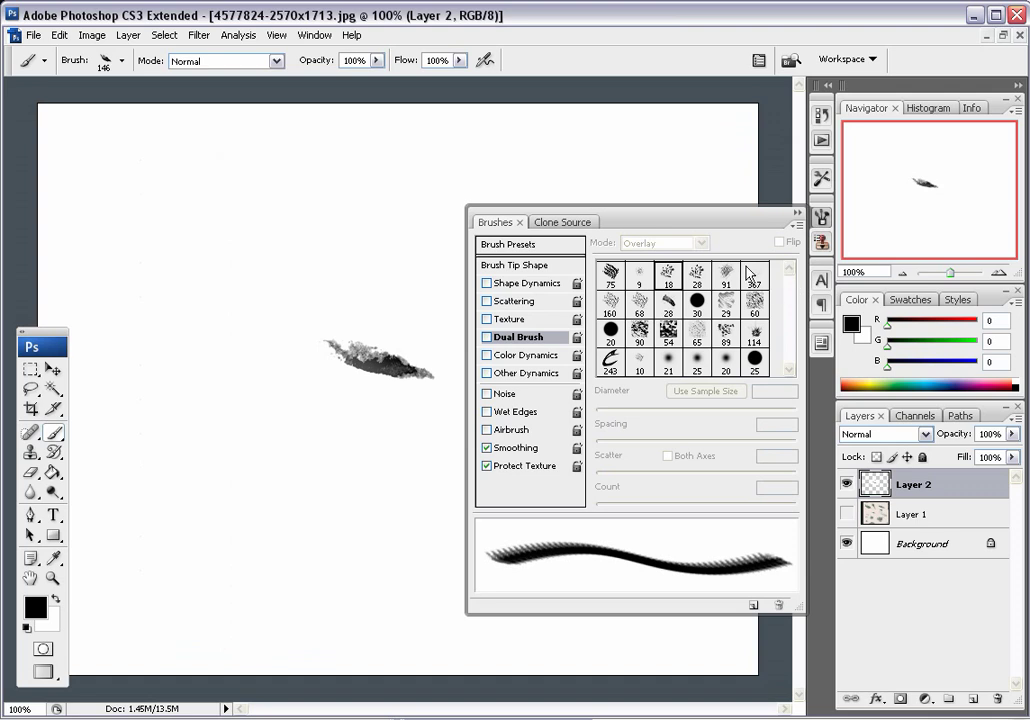
pyautogui.click(528, 267)
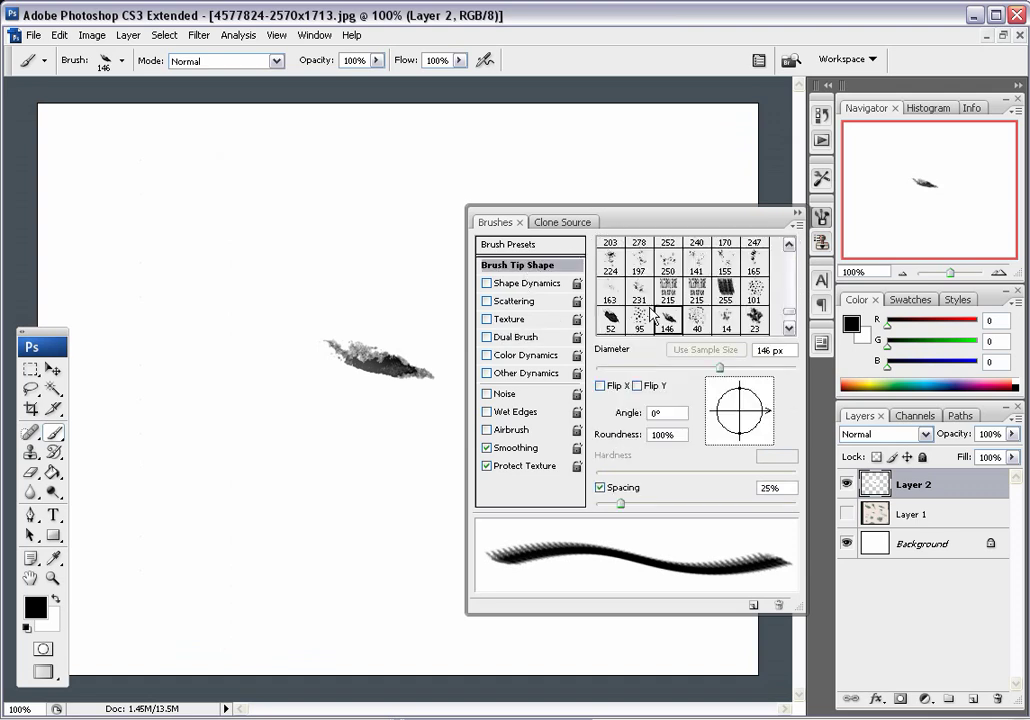
pyautogui.moveTo(621, 501); pyautogui.dragTo(595, 507)
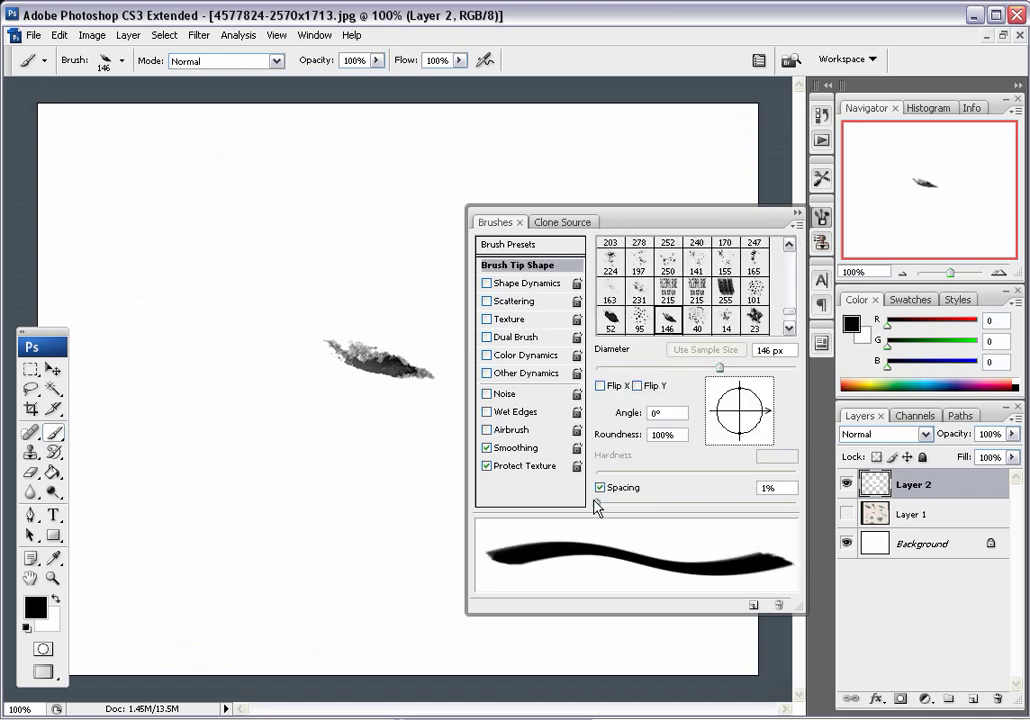
# Step: Try the brush tip at 178° with a stroke, undo the stroke and turn the tip to -4°
pyautogui.moveTo(760, 403)
pyautogui.mouseDown()
pyautogui.moveTo(760, 393)
pyautogui.moveTo(768, 411)
pyautogui.moveTo(717, 428)
pyautogui.moveTo(708, 410)
pyautogui.mouseUp()
pyautogui.moveTo(250, 550)
pyautogui.mouseDown()
pyautogui.moveTo(240, 580)
pyautogui.moveTo(375, 532)
pyautogui.moveTo(245, 210)
pyautogui.mouseUp()
pyautogui.hotkey('ctrl', 'z')
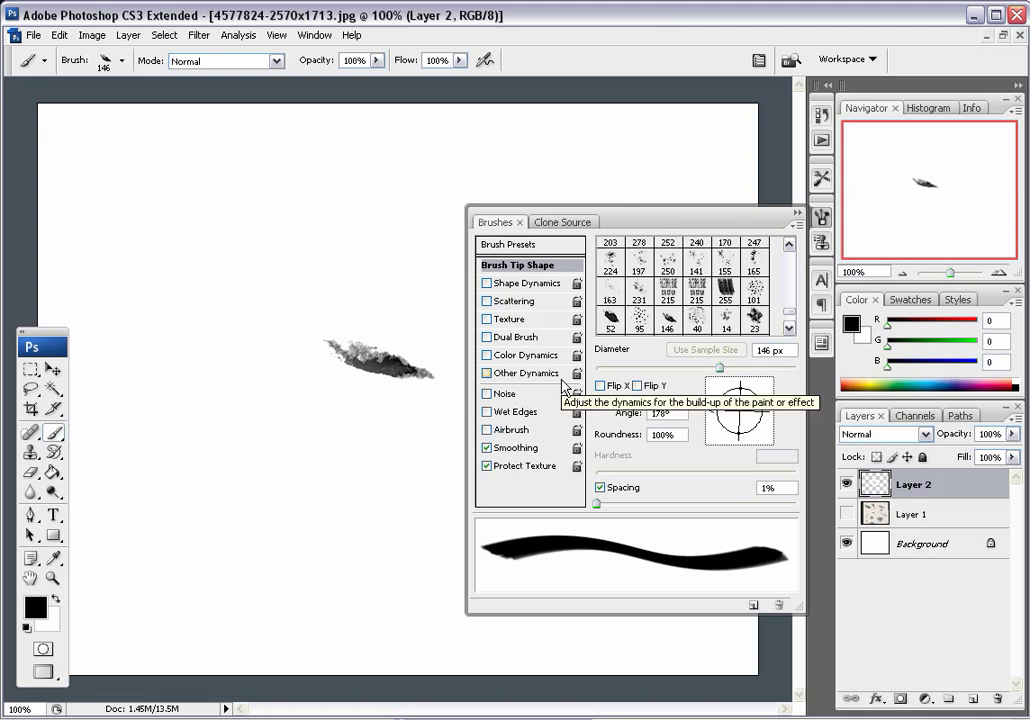
pyautogui.moveTo(728, 428); pyautogui.dragTo(765, 413)
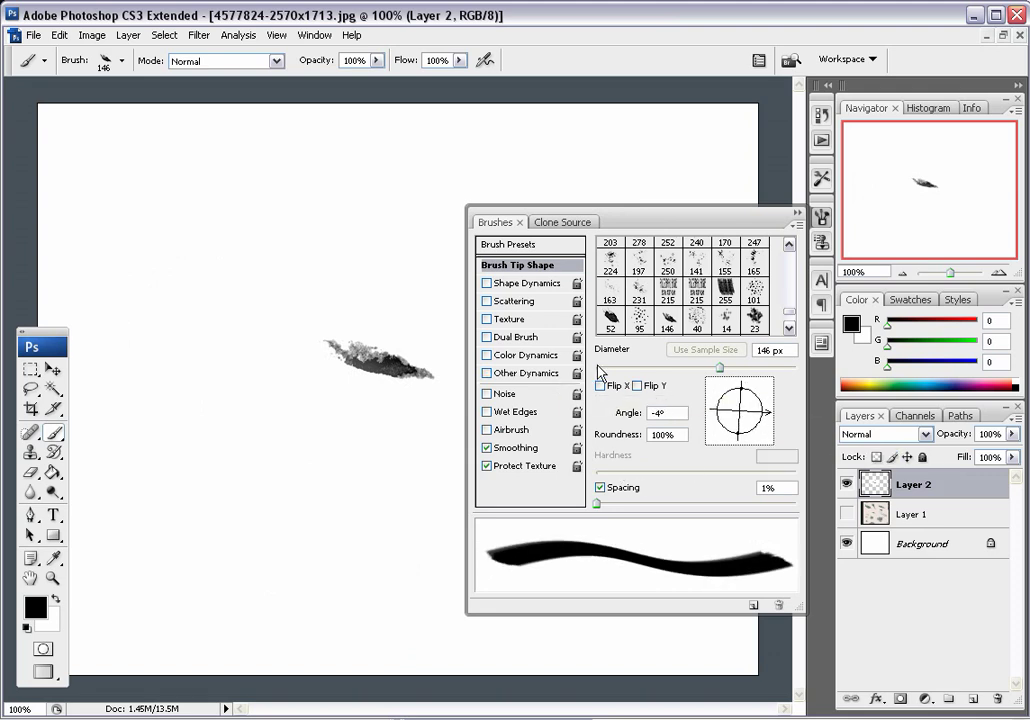
# Step: Enable Shape Dynamics with Pen Pressure size control, 0% angle jitter and 0% minimum diameter
pyautogui.click(529, 284)
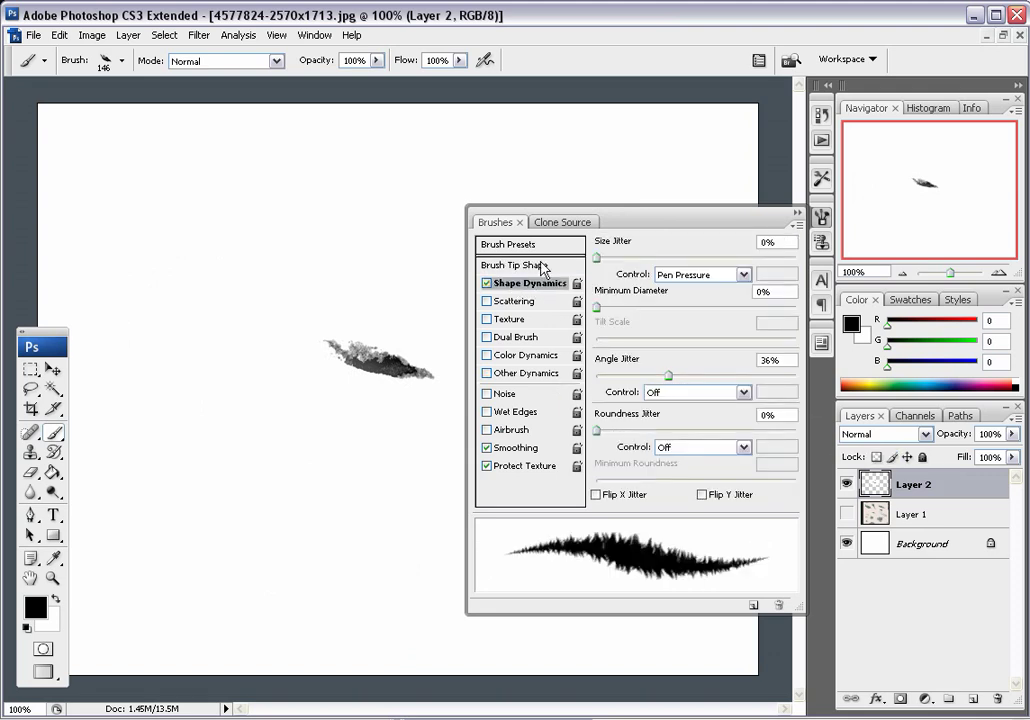
pyautogui.click(489, 284)
pyautogui.click(488, 284)
pyautogui.click(597, 375)
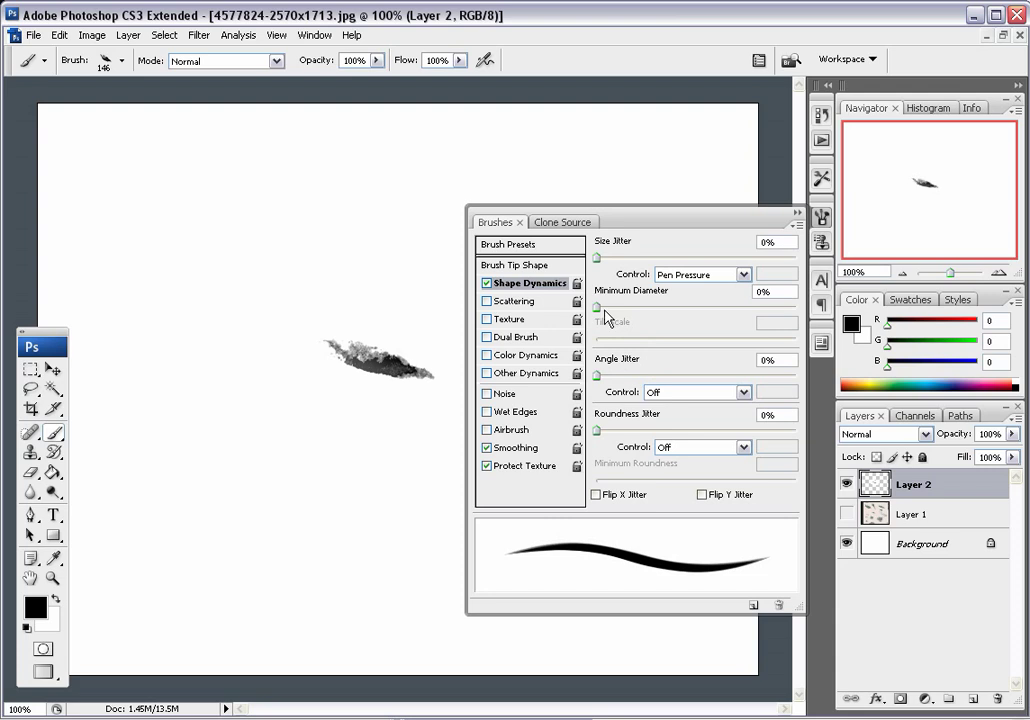
pyautogui.moveTo(597, 307)
pyautogui.mouseDown()
pyautogui.moveTo(616, 308)
pyautogui.moveTo(592, 310)
pyautogui.mouseUp()
# Step: Enable Other Dynamics with Pen Pressure controlling opacity and flow, then test the brush and undo the strokes
pyautogui.click(513, 374)
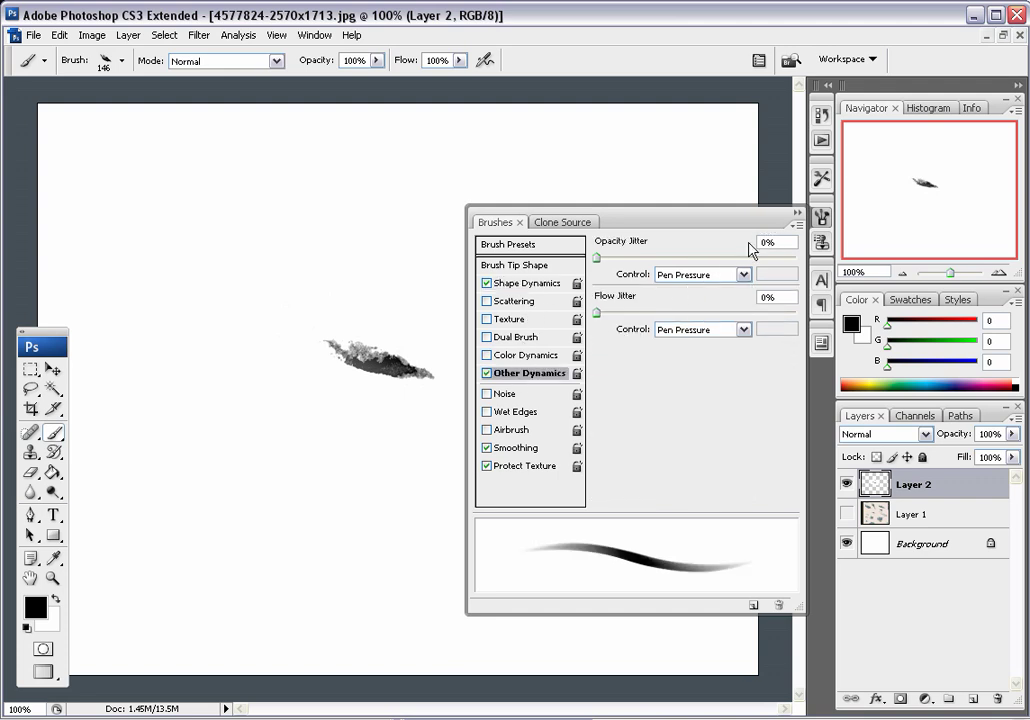
pyautogui.moveTo(310, 518)
pyautogui.mouseDown()
pyautogui.moveTo(294, 466)
pyautogui.moveTo(345, 448)
pyautogui.moveTo(230, 385)
pyautogui.moveTo(155, 312)
pyautogui.moveTo(206, 320)
pyautogui.moveTo(203, 276)
pyautogui.moveTo(170, 227)
pyautogui.moveTo(250, 280)
pyautogui.moveTo(282, 367)
pyautogui.moveTo(176, 440)
pyautogui.moveTo(193, 488)
pyautogui.moveTo(250, 500)
pyautogui.moveTo(198, 490)
pyautogui.moveTo(265, 442)
pyautogui.moveTo(241, 440)
pyautogui.moveTo(344, 507)
pyautogui.mouseUp()
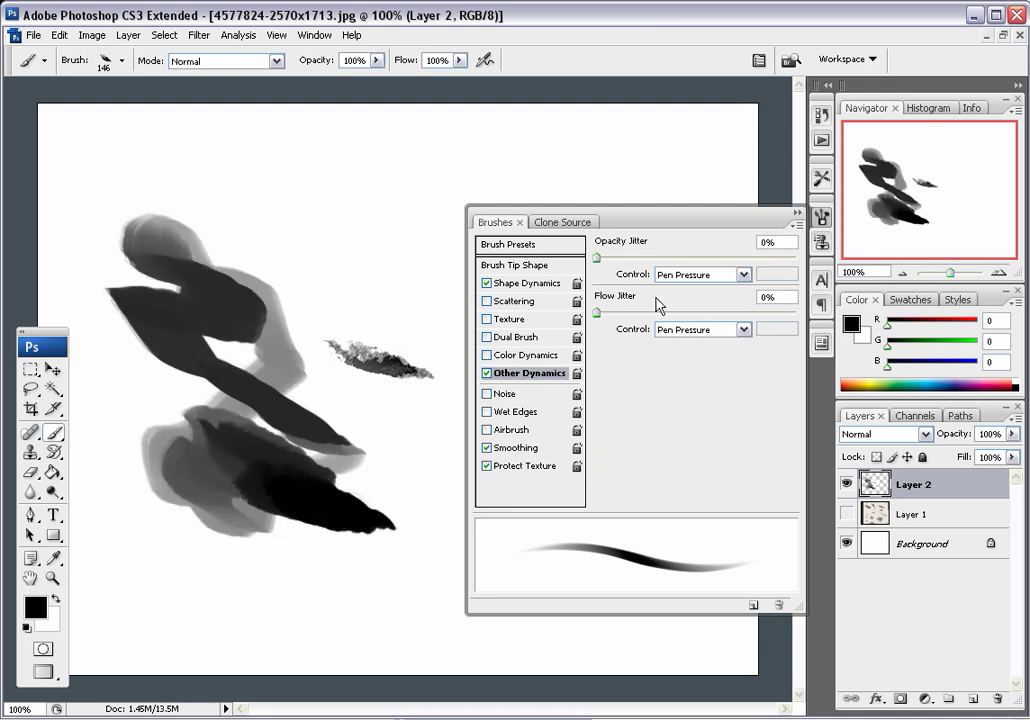
pyautogui.hotkey('ctrl', 'z')
# Step: Rotate the brush tip through several angles, ending at 180°, testing strokes in between and undoing them
pyautogui.click(553, 264)
pyautogui.moveTo(765, 380); pyautogui.dragTo(764, 408)
pyautogui.moveTo(326, 444)
pyautogui.mouseDown()
pyautogui.moveTo(303, 470)
pyautogui.moveTo(343, 479)
pyautogui.mouseUp()
pyautogui.hotkey('ctrl', 'z')
pyautogui.moveTo(766, 409); pyautogui.dragTo(711, 405)
pyautogui.moveTo(248, 478)
pyautogui.mouseDown()
pyautogui.moveTo(218, 481)
pyautogui.moveTo(272, 507)
pyautogui.mouseUp()
pyautogui.hotkey('ctrl', 'z')
pyautogui.moveTo(745, 395)
pyautogui.mouseDown()
pyautogui.moveTo(766, 412)
pyautogui.moveTo(724, 436)
pyautogui.moveTo(718, 410)
pyautogui.mouseUp()
# Step: Reduce the brush's master diameter to 65 px, try it with two test strokes and undo them
pyautogui.rightClick(331, 481)
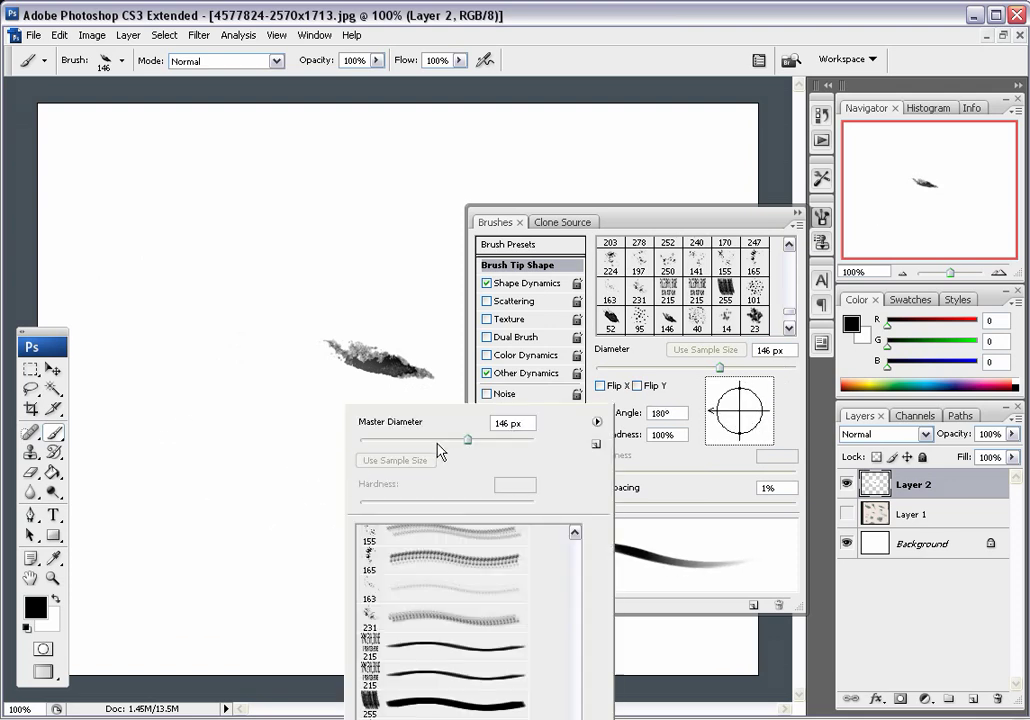
pyautogui.moveTo(465, 441); pyautogui.dragTo(416, 441)
pyautogui.moveTo(223, 532)
pyautogui.mouseDown()
pyautogui.moveTo(302, 518)
pyautogui.moveTo(227, 472)
pyautogui.moveTo(248, 419)
pyautogui.moveTo(307, 421)
pyautogui.mouseUp()
pyautogui.hotkey('ctrl', 'z')
pyautogui.moveTo(222, 477)
pyautogui.mouseDown()
pyautogui.moveTo(179, 588)
pyautogui.moveTo(238, 519)
pyautogui.mouseUp()
pyautogui.hotkey('ctrl', 'z')
# Step: Paint two tall vertical strokes and one short horizontal stroke beneath them with the 65 px brush
pyautogui.moveTo(165, 590); pyautogui.dragTo(163, 164)
pyautogui.moveTo(232, 208); pyautogui.dragTo(232, 545)
pyautogui.moveTo(225, 588); pyautogui.dragTo(387, 587)
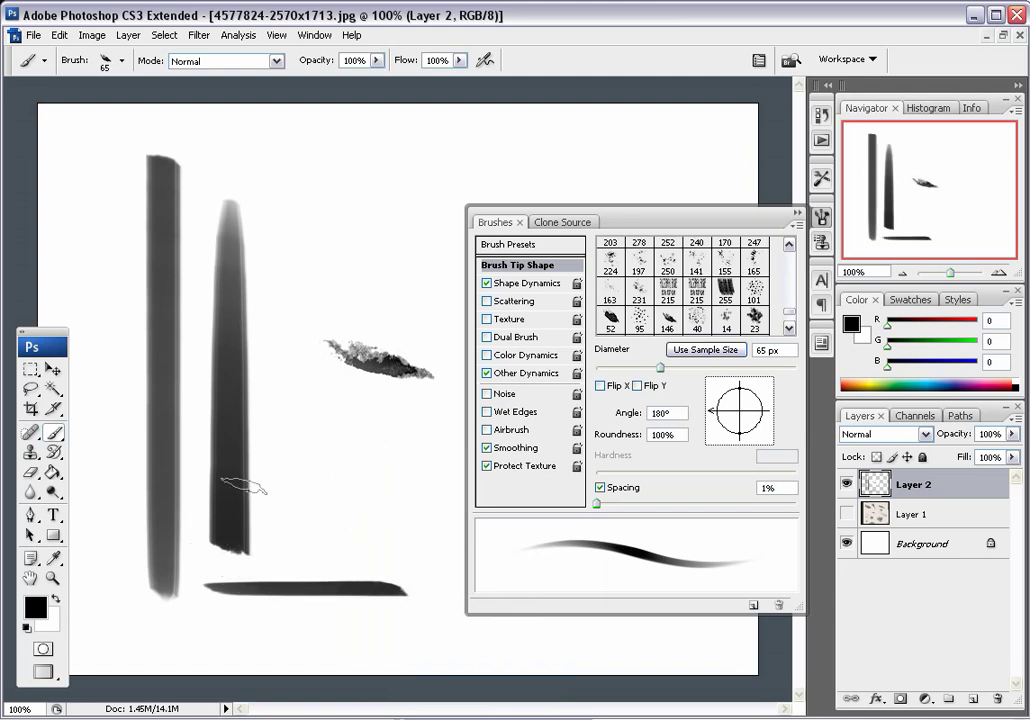
# Step: Enable the brush's Texture with 243% scale and 39% depth, undoing the strokes made to test it
pyautogui.click(510, 322)
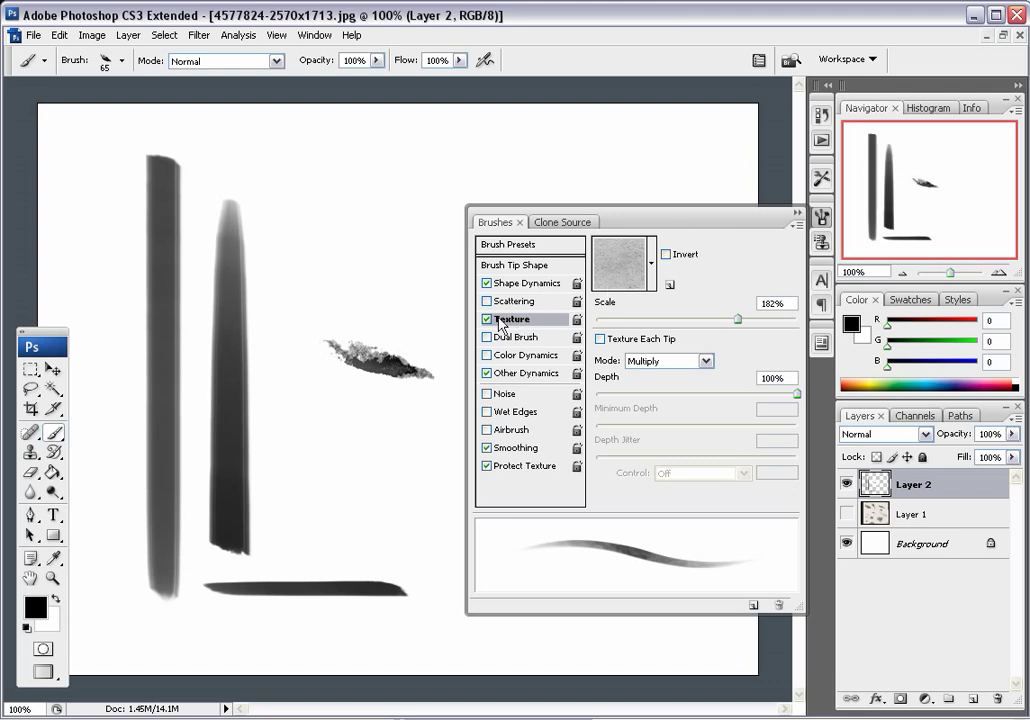
pyautogui.moveTo(340, 464)
pyautogui.mouseDown()
pyautogui.moveTo(309, 453)
pyautogui.moveTo(417, 447)
pyautogui.mouseUp()
pyautogui.hotkey('ctrl', 'z')
pyautogui.moveTo(797, 396); pyautogui.dragTo(697, 398)
pyautogui.moveTo(352, 412)
pyautogui.mouseDown()
pyautogui.moveTo(330, 478)
pyautogui.moveTo(332, 510)
pyautogui.moveTo(392, 500)
pyautogui.mouseUp()
pyautogui.hotkey('ctrl', 'z')
pyautogui.moveTo(697, 396); pyautogui.dragTo(669, 397)
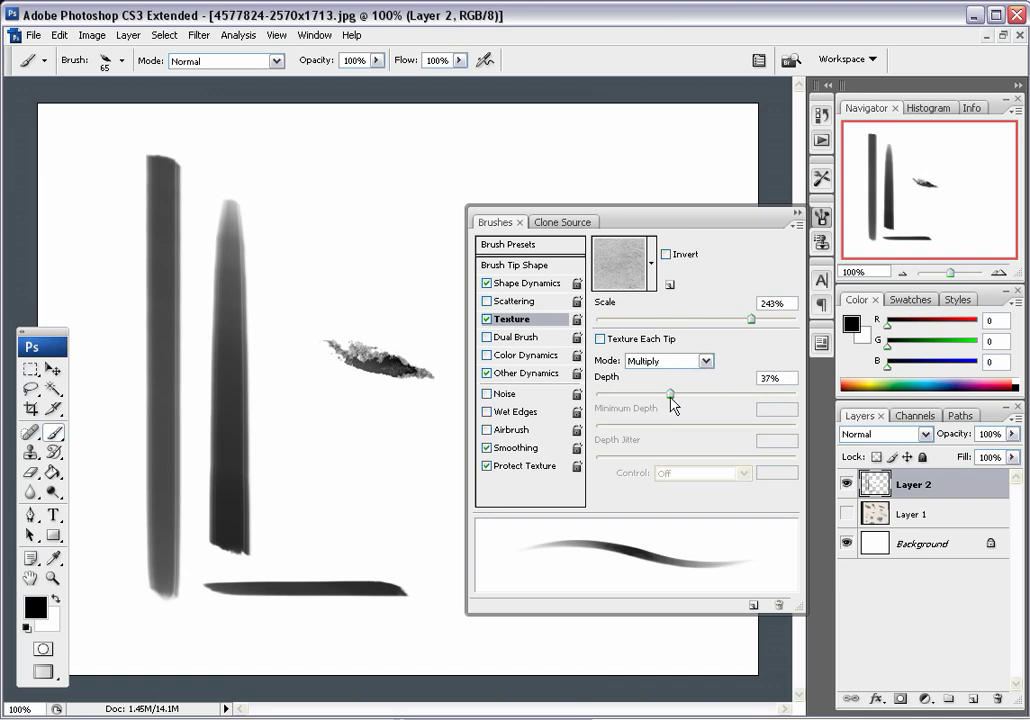
# Step: Choose the gray cloudy pattern as the brush texture, paint a test patch over the blot and undo it
pyautogui.click(651, 263)
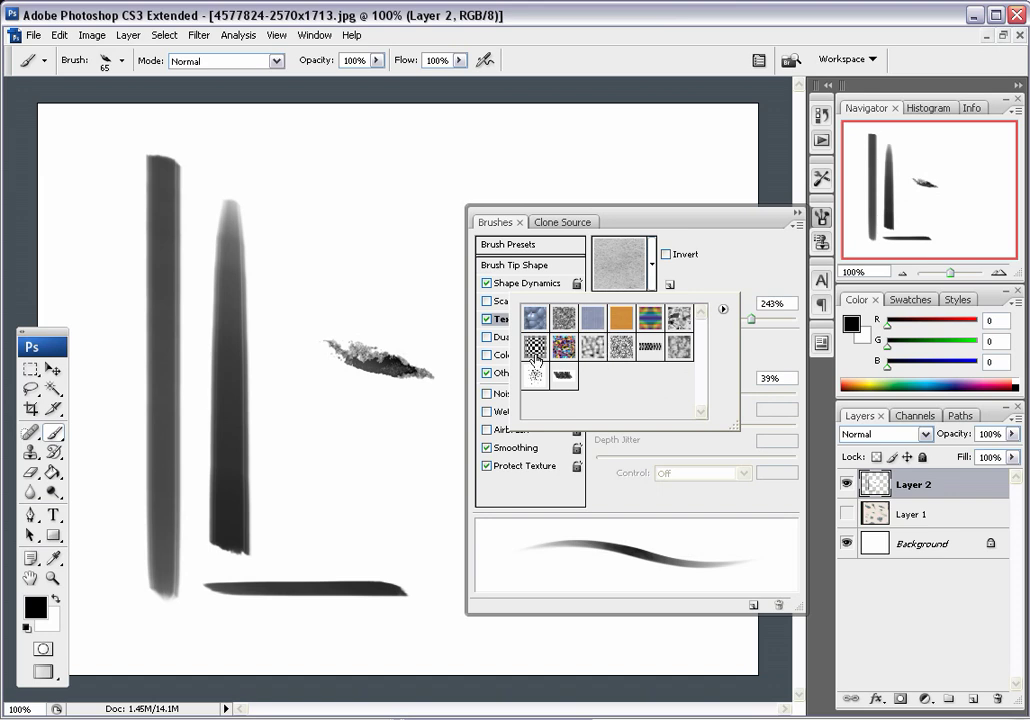
pyautogui.click(621, 352)
pyautogui.click(602, 350)
pyautogui.click(670, 350)
pyautogui.moveTo(325, 418)
pyautogui.mouseDown()
pyautogui.moveTo(331, 492)
pyautogui.moveTo(391, 536)
pyautogui.moveTo(425, 524)
pyautogui.moveTo(346, 270)
pyautogui.moveTo(300, 195)
pyautogui.moveTo(290, 300)
pyautogui.moveTo(300, 385)
pyautogui.moveTo(340, 350)
pyautogui.mouseUp()
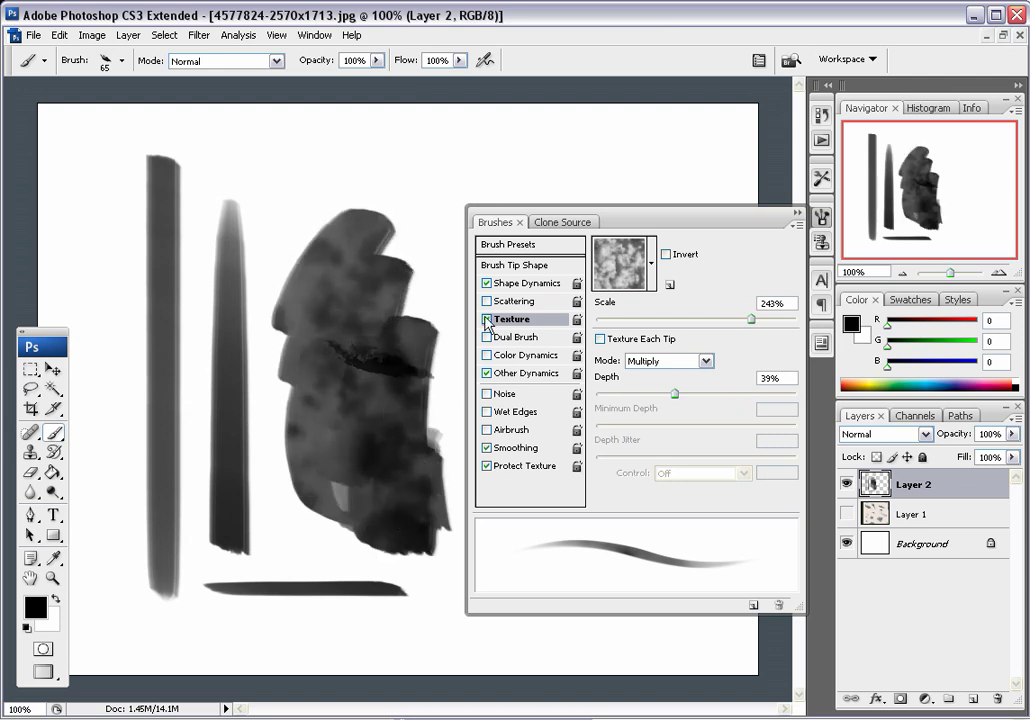
pyautogui.hotkey('ctrl', 'z')
# Step: Try the scattered black dots pattern as the brush texture with a test stroke and undo the stroke
pyautogui.click(652, 263)
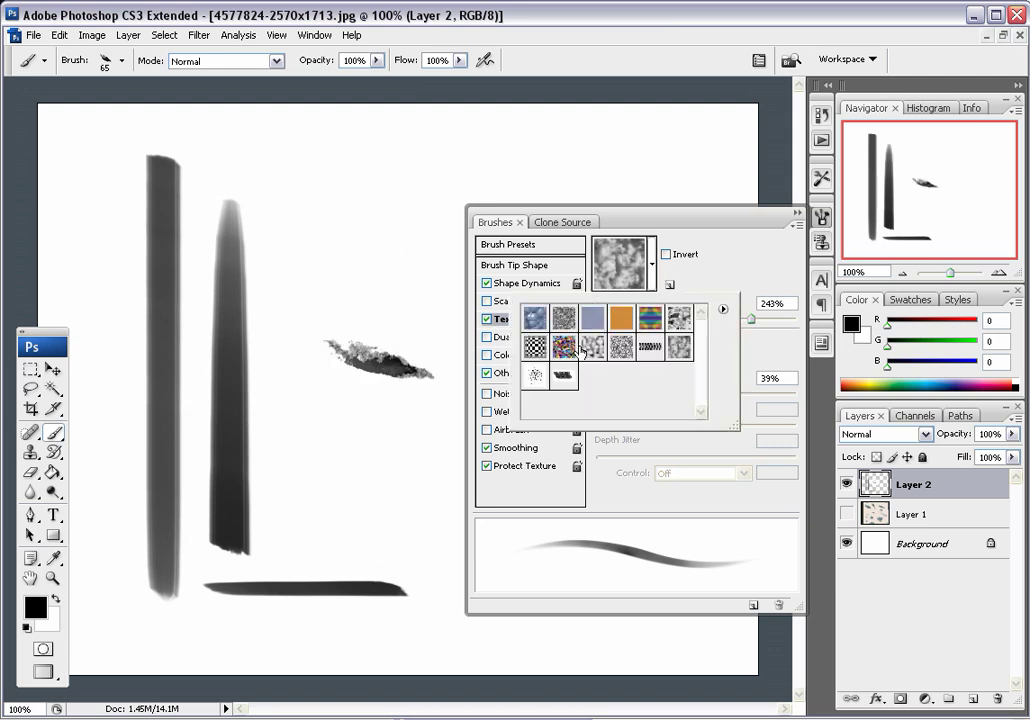
pyautogui.click(535, 376)
pyautogui.moveTo(310, 480)
pyautogui.mouseDown()
pyautogui.moveTo(358, 507)
pyautogui.moveTo(393, 533)
pyautogui.moveTo(387, 405)
pyautogui.moveTo(300, 352)
pyautogui.moveTo(355, 292)
pyautogui.moveTo(352, 410)
pyautogui.moveTo(415, 250)
pyautogui.moveTo(397, 200)
pyautogui.moveTo(440, 115)
pyautogui.mouseUp()
pyautogui.hotkey('ctrl', 'z')
# Step: Compare the gray woven and blue striped texture patterns, test a patch with the gray one and undo it
pyautogui.click(652, 262)
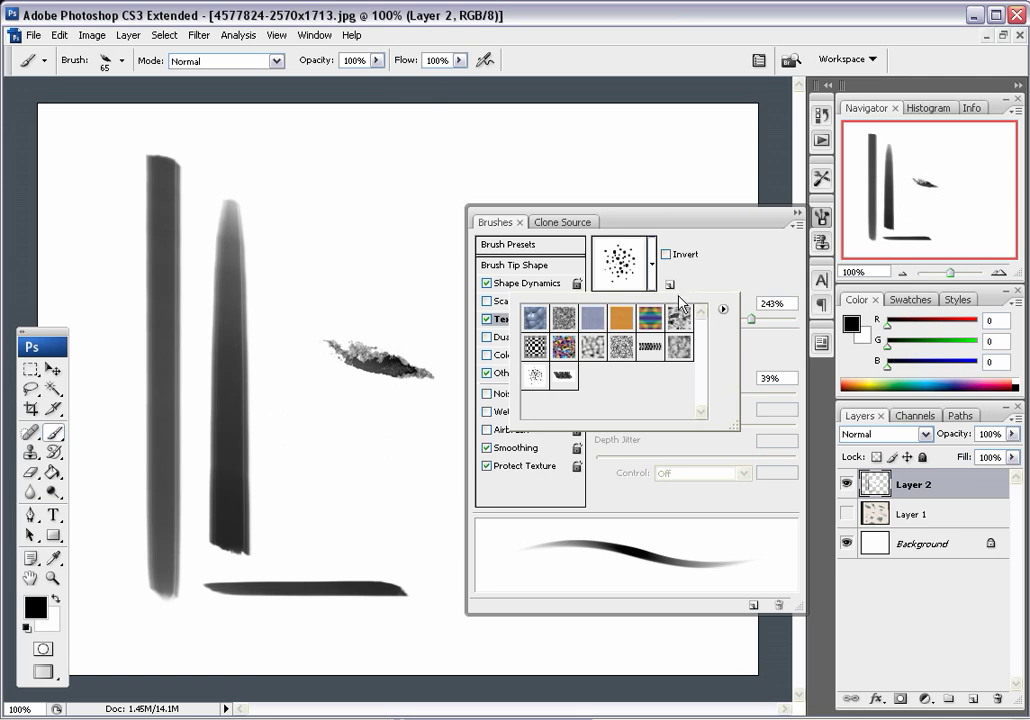
pyautogui.click(564, 319)
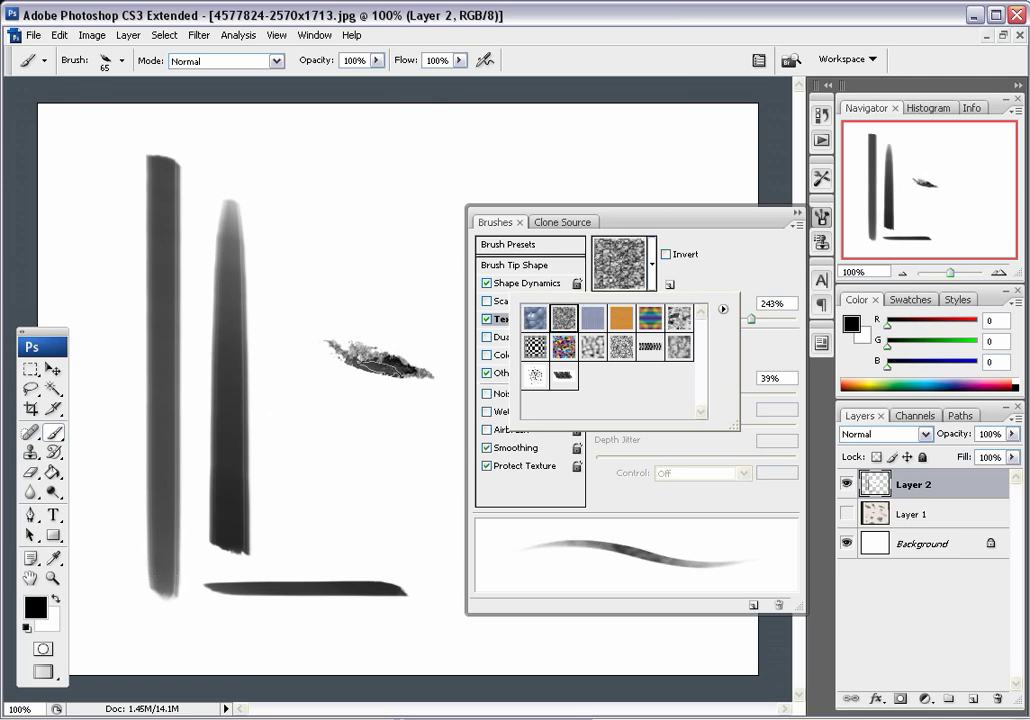
pyautogui.click(593, 319)
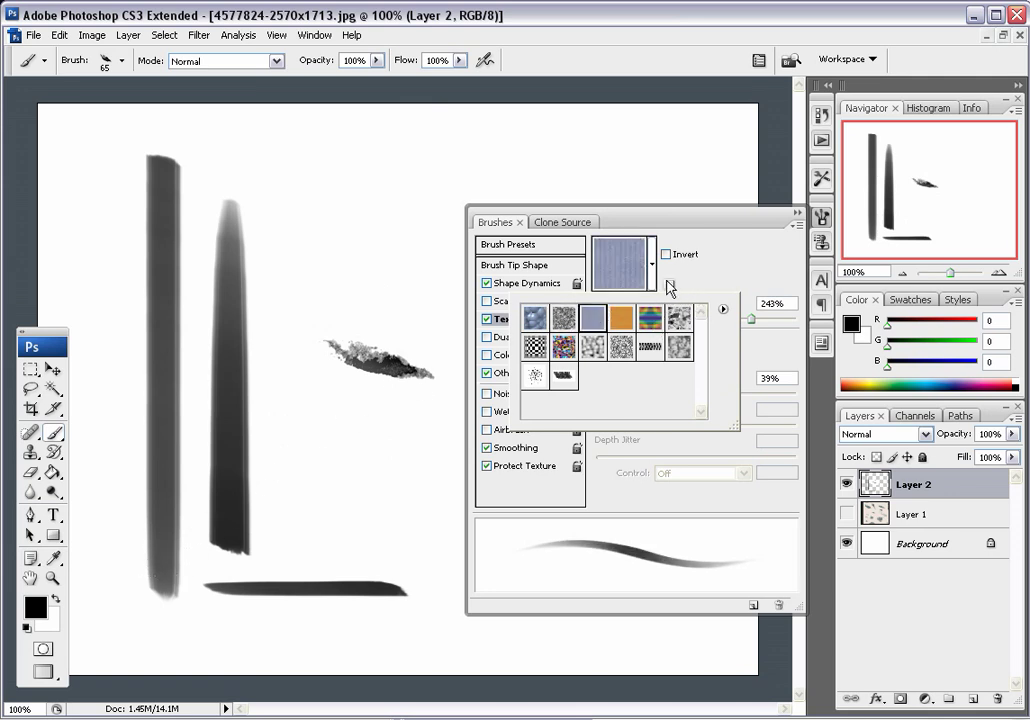
pyautogui.click(566, 323)
pyautogui.moveTo(354, 368)
pyautogui.mouseDown()
pyautogui.moveTo(338, 488)
pyautogui.moveTo(366, 472)
pyautogui.moveTo(424, 497)
pyautogui.mouseUp()
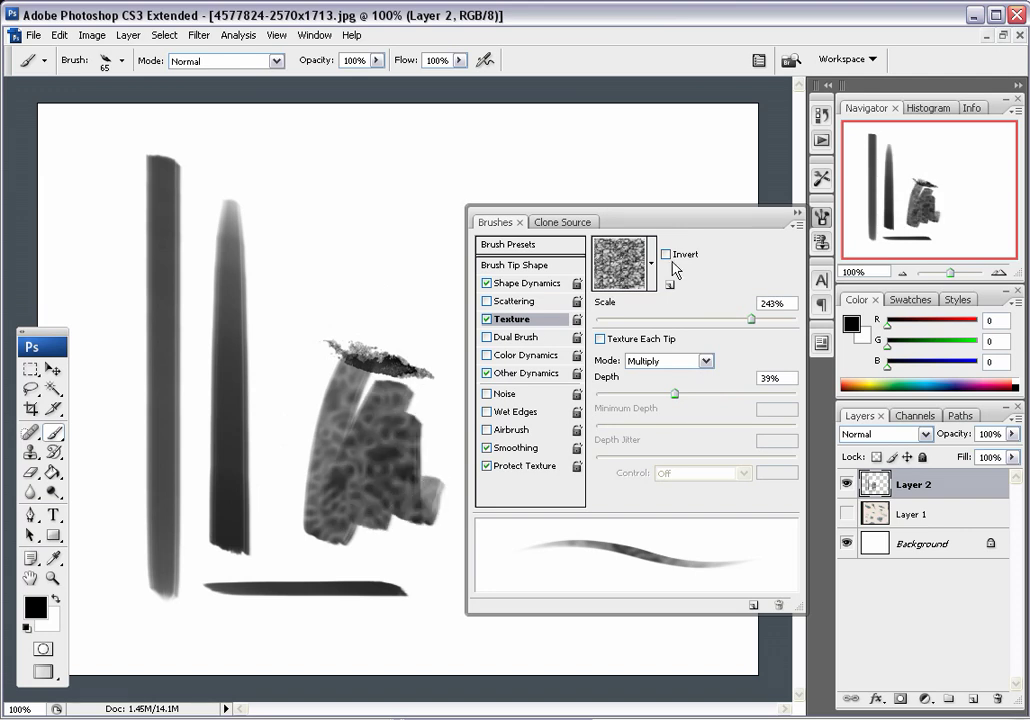
pyautogui.hotkey('ctrl', 'z')
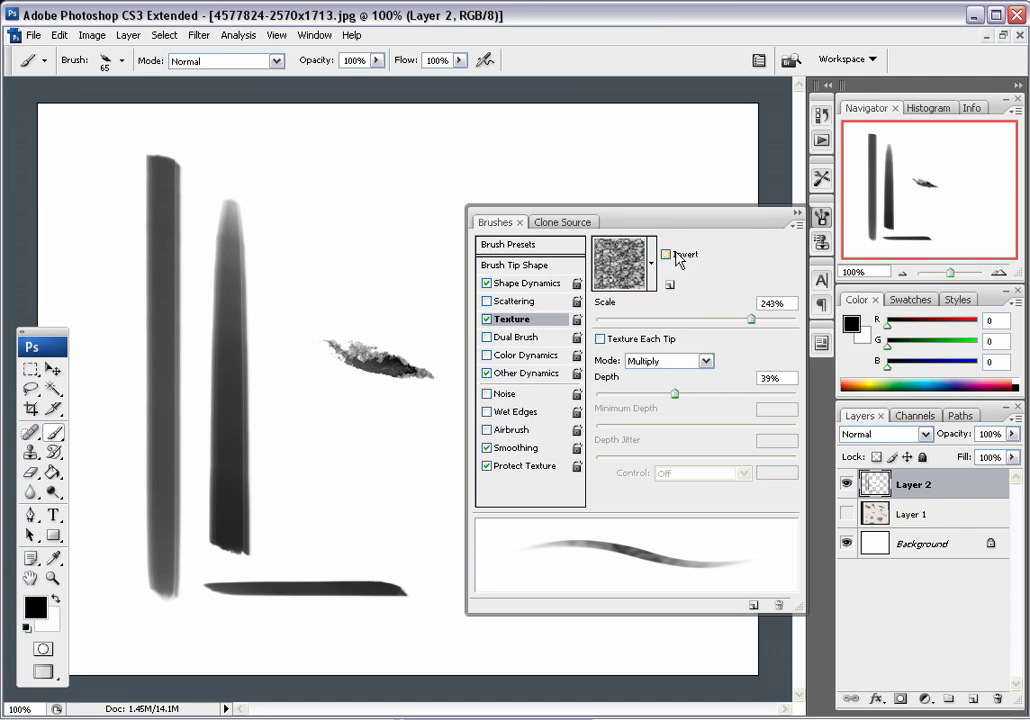
# Step: Replace the brush's Texture with Dual Brush in Overlay mode, try the 54 px secondary tip and undo the test strokes
pyautogui.click(487, 319)
pyautogui.click(512, 337)
pyautogui.moveTo(315, 498)
pyautogui.mouseDown()
pyautogui.moveTo(322, 358)
pyautogui.moveTo(300, 430)
pyautogui.moveTo(310, 250)
pyautogui.moveTo(295, 190)
pyautogui.moveTo(240, 300)
pyautogui.moveTo(225, 400)
pyautogui.moveTo(400, 616)
pyautogui.moveTo(415, 496)
pyautogui.moveTo(355, 192)
pyautogui.mouseUp()
pyautogui.hotkey('ctrl', 'z')
pyautogui.click(667, 330)
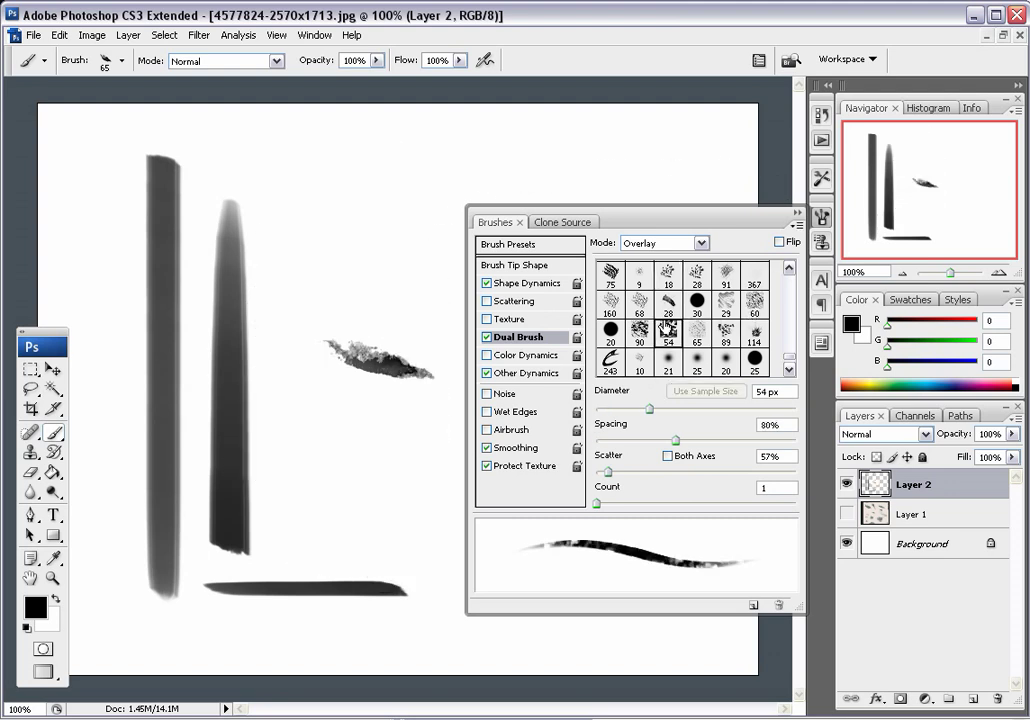
pyautogui.moveTo(335, 430)
pyautogui.mouseDown()
pyautogui.moveTo(384, 508)
pyautogui.moveTo(399, 432)
pyautogui.mouseUp()
pyautogui.hotkey('ctrl', 'z')
# Step: Try the 68 px, 28 px and 25 px secondary tips for the dual brush, undoing the test strokes
pyautogui.click(640, 303)
pyautogui.moveTo(292, 412)
pyautogui.mouseDown()
pyautogui.moveTo(318, 502)
pyautogui.moveTo(408, 434)
pyautogui.mouseUp()
pyautogui.hotkey('ctrl', 'z')
pyautogui.click(669, 306)
pyautogui.moveTo(303, 422)
pyautogui.mouseDown()
pyautogui.moveTo(275, 525)
pyautogui.moveTo(355, 395)
pyautogui.moveTo(395, 470)
pyautogui.mouseUp()
pyautogui.hotkey('ctrl', 'z')
pyautogui.click(754, 357)
pyautogui.hotkey('ctrl', 'z')
# Step: Choose the 114 px secondary tip for the dual brush, try it with strokes and close the brush settings
pyautogui.click(754, 327)
pyautogui.moveTo(300, 380)
pyautogui.mouseDown()
pyautogui.moveTo(285, 420)
pyautogui.moveTo(345, 410)
pyautogui.moveTo(358, 521)
pyautogui.mouseUp()
pyautogui.hotkey('ctrl', 'z')
pyautogui.moveTo(336, 426)
pyautogui.mouseDown()
pyautogui.moveTo(341, 405)
pyautogui.moveTo(349, 562)
pyautogui.moveTo(205, 390)
pyautogui.moveTo(300, 215)
pyautogui.moveTo(210, 300)
pyautogui.moveTo(368, 332)
pyautogui.moveTo(409, 202)
pyautogui.moveTo(400, 160)
pyautogui.moveTo(410, 140)
pyautogui.mouseUp()
pyautogui.click(820, 218)
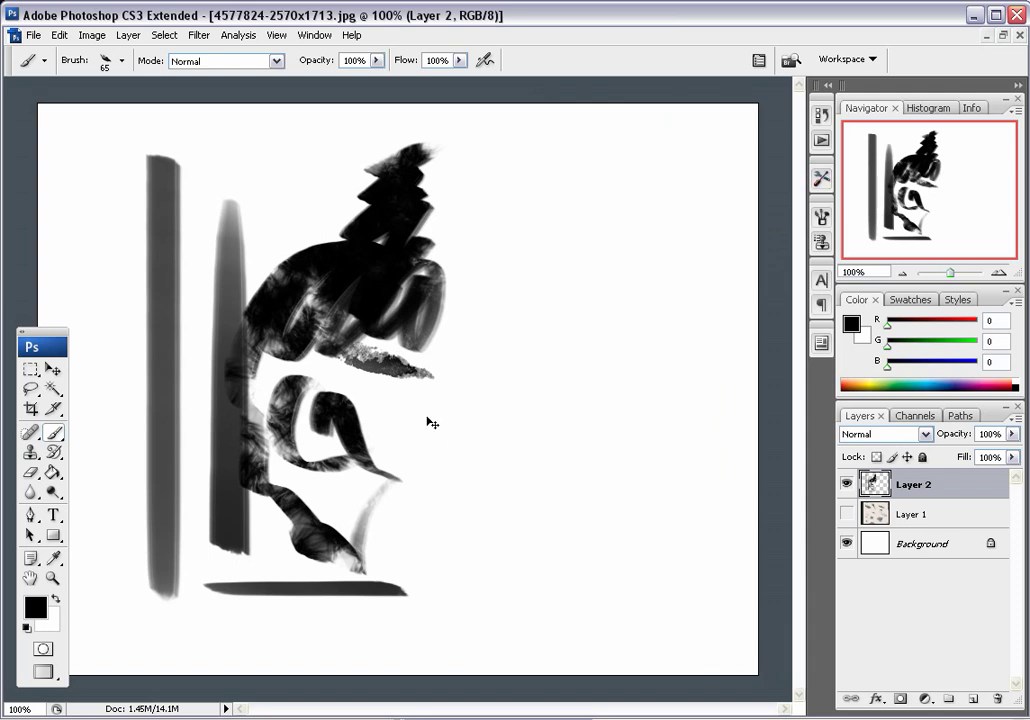
# Step: Clear the earlier strokes and paint a row of long curved strokes plus winding strokes across the canvas
pyautogui.moveTo(217, 516)
pyautogui.mouseDown()
pyautogui.moveTo(199, 188)
pyautogui.moveTo(186, 362)
pyautogui.moveTo(318, 609)
pyautogui.moveTo(243, 218)
pyautogui.mouseUp()
pyautogui.moveTo(318, 250); pyautogui.dragTo(287, 524)
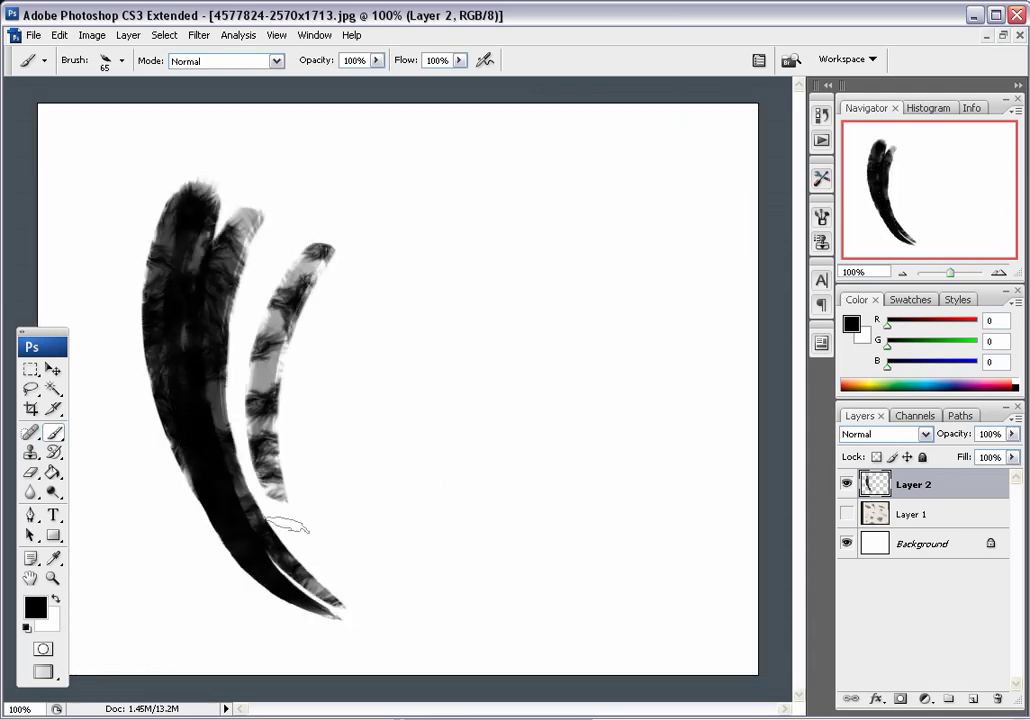
pyautogui.moveTo(326, 330); pyautogui.dragTo(333, 563)
pyautogui.moveTo(381, 595); pyautogui.dragTo(401, 310)
pyautogui.moveTo(386, 225)
pyautogui.mouseDown()
pyautogui.moveTo(299, 453)
pyautogui.moveTo(348, 492)
pyautogui.mouseUp()
pyautogui.moveTo(403, 316); pyautogui.dragTo(445, 578)
pyautogui.moveTo(505, 178)
pyautogui.mouseDown()
pyautogui.moveTo(531, 460)
pyautogui.moveTo(655, 530)
pyautogui.moveTo(557, 565)
pyautogui.moveTo(545, 605)
pyautogui.moveTo(440, 490)
pyautogui.moveTo(482, 410)
pyautogui.moveTo(565, 355)
pyautogui.moveTo(676, 334)
pyautogui.moveTo(615, 215)
pyautogui.moveTo(680, 208)
pyautogui.moveTo(688, 292)
pyautogui.mouseUp()
# Step: Set the angle jitter control to Pen Tilt in Shape Dynamics and paint a winding test stroke
pyautogui.click(823, 211)
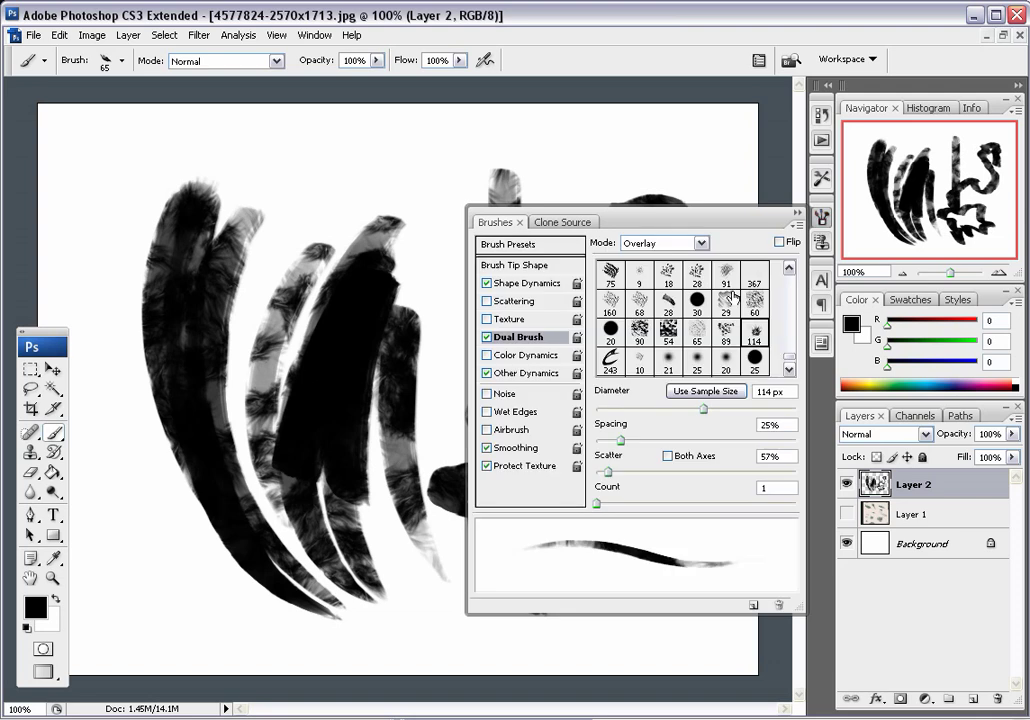
pyautogui.click(530, 283)
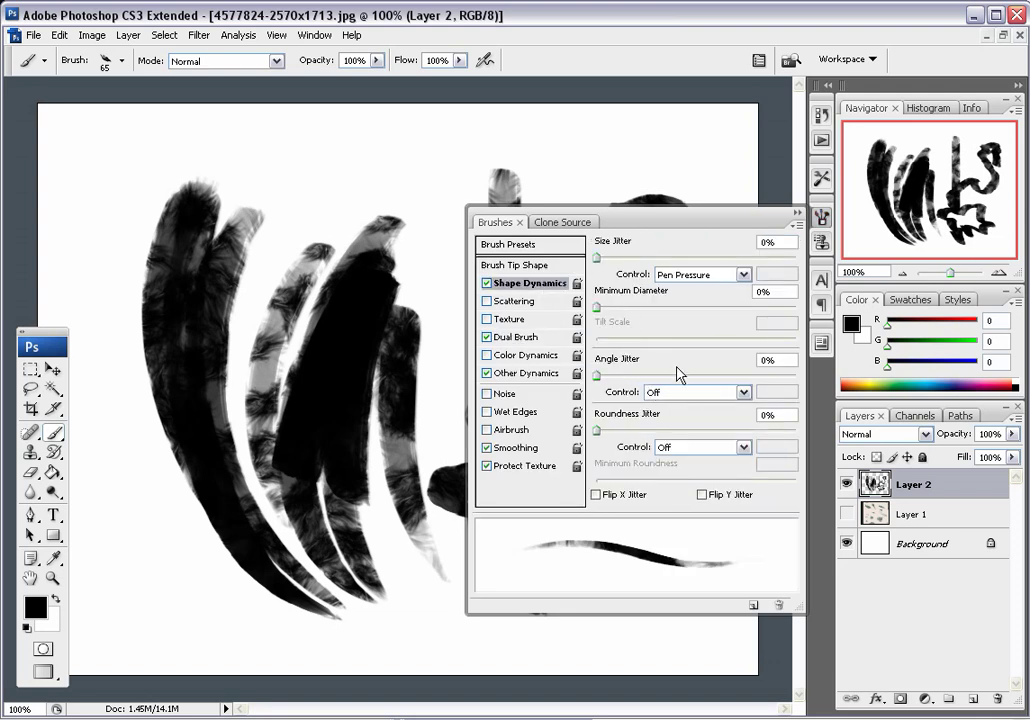
pyautogui.click(743, 392)
pyautogui.click(688, 453)
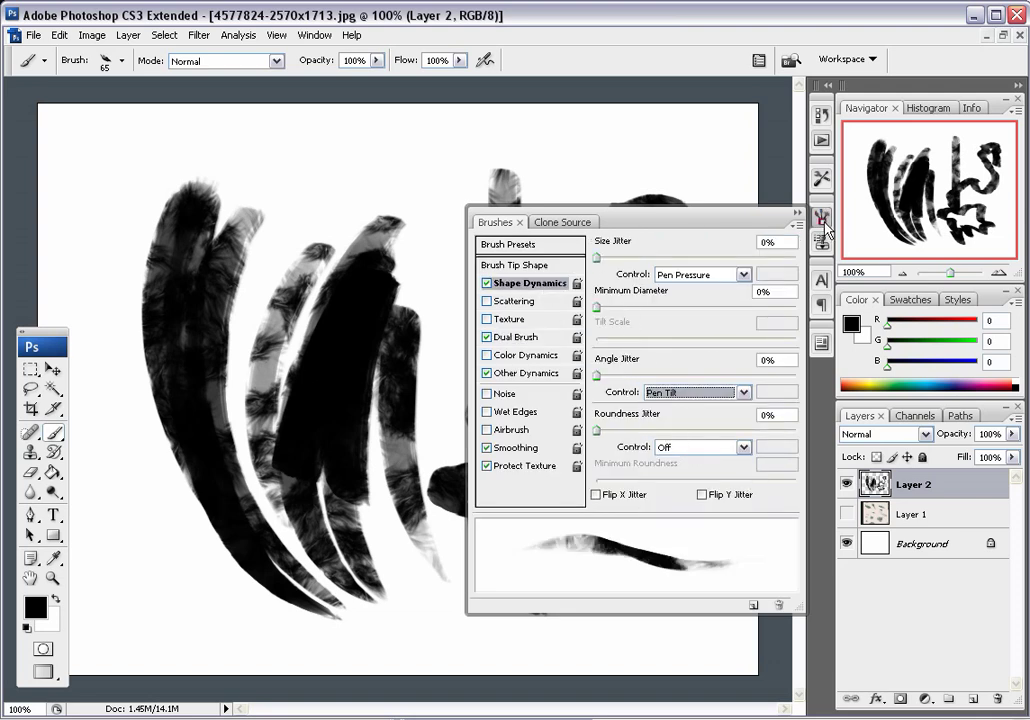
pyautogui.click(824, 222)
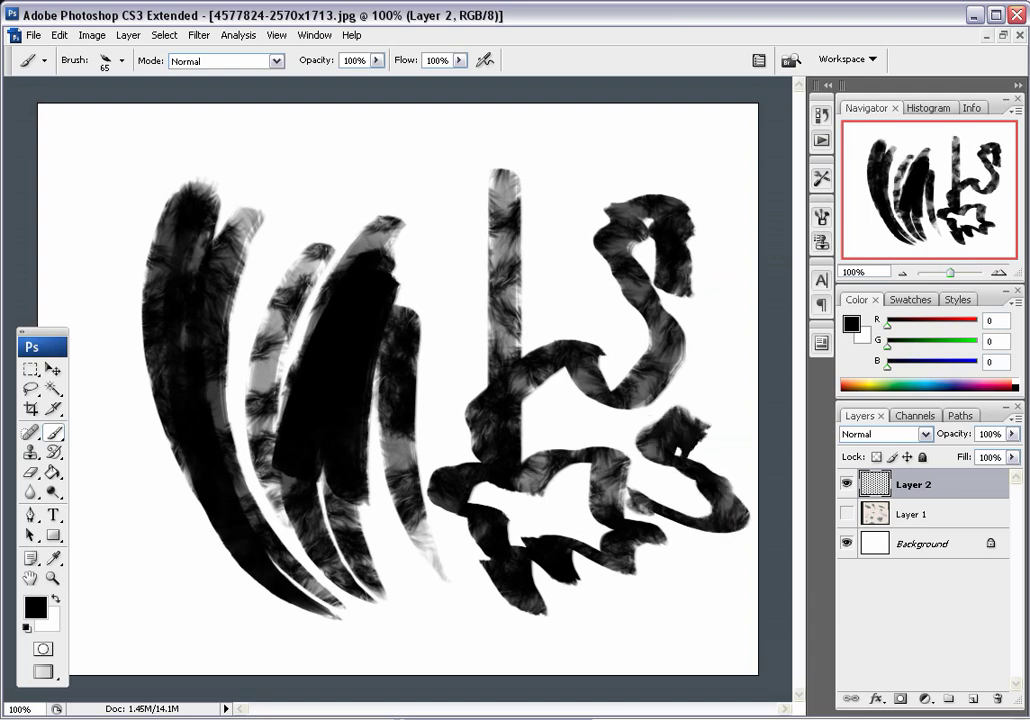
pyautogui.moveTo(697, 423)
pyautogui.mouseDown()
pyautogui.moveTo(730, 365)
pyautogui.moveTo(680, 296)
pyautogui.mouseUp()
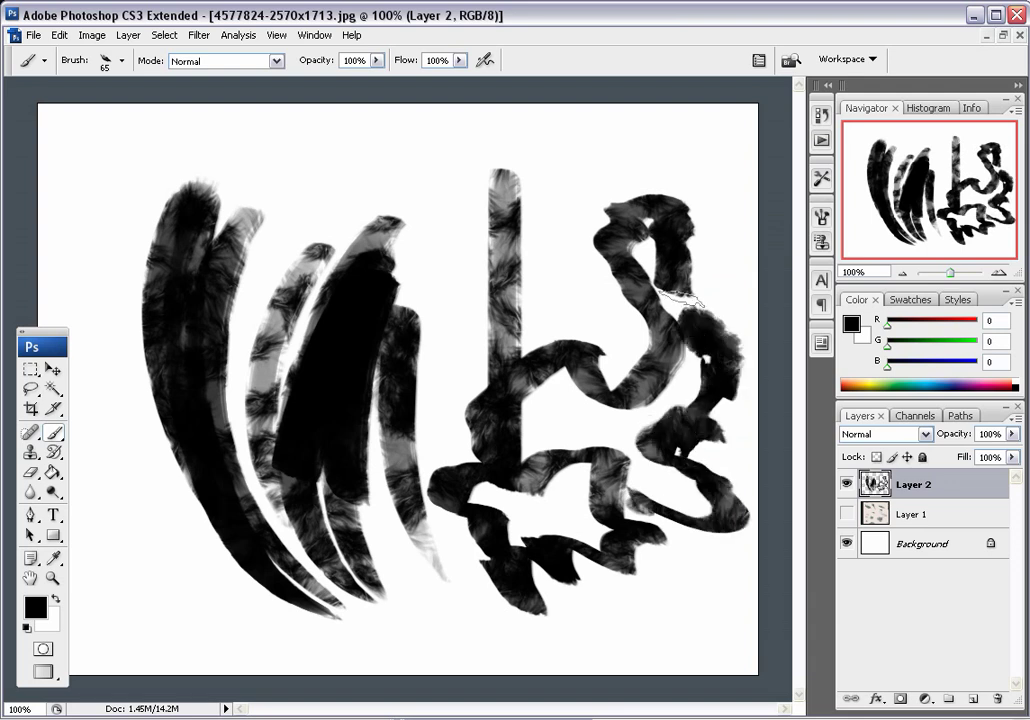
# Step: Rotate the brush tip through several angles, including 118°, to a near-vertical one, painting test strokes along the canvas's left edge
pyautogui.click(822, 220)
pyautogui.moveTo(114, 553); pyautogui.dragTo(172, 618)
pyautogui.click(538, 266)
pyautogui.moveTo(766, 410); pyautogui.dragTo(752, 388)
pyautogui.moveTo(134, 480)
pyautogui.mouseDown()
pyautogui.moveTo(159, 523)
pyautogui.moveTo(139, 528)
pyautogui.moveTo(112, 508)
pyautogui.mouseUp()
pyautogui.moveTo(758, 391); pyautogui.dragTo(727, 387)
pyautogui.moveTo(92, 468); pyautogui.dragTo(118, 312)
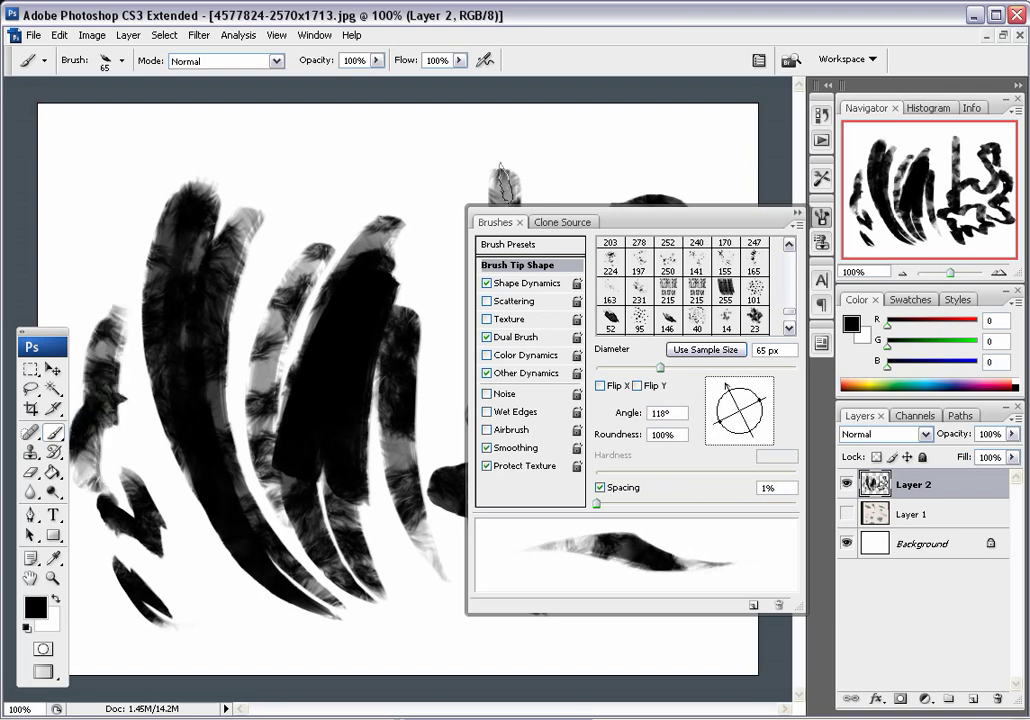
pyautogui.click(743, 391)
pyautogui.moveTo(92, 272)
pyautogui.mouseDown()
pyautogui.moveTo(115, 173)
pyautogui.moveTo(108, 302)
pyautogui.moveTo(167, 192)
pyautogui.moveTo(252, 137)
pyautogui.mouseUp()
pyautogui.click(822, 217)
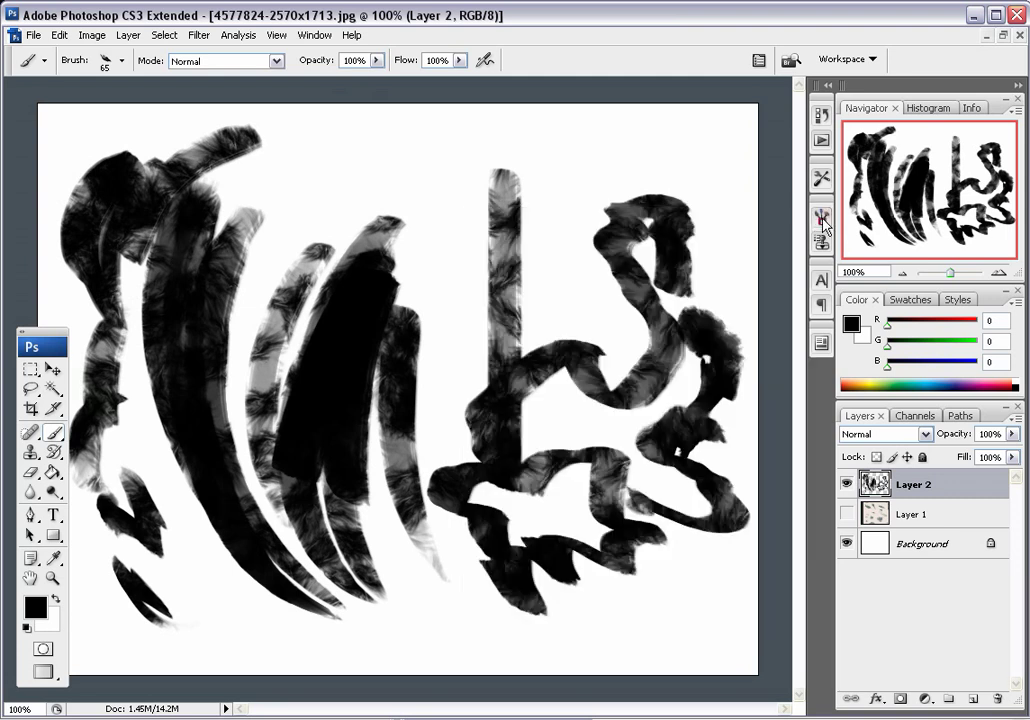
# Step: Clear all strokes from the layer and paint a fresh patch of overlapping black strokes
pyautogui.hotkey('ctrl', 'a')
pyautogui.press('Delete')
pyautogui.moveTo(212, 470)
pyautogui.mouseDown()
pyautogui.moveTo(331, 286)
pyautogui.moveTo(262, 435)
pyautogui.moveTo(390, 585)
pyautogui.moveTo(270, 448)
pyautogui.moveTo(278, 513)
pyautogui.moveTo(323, 563)
pyautogui.moveTo(203, 513)
pyautogui.moveTo(270, 553)
pyautogui.moveTo(205, 468)
pyautogui.moveTo(218, 473)
pyautogui.moveTo(228, 448)
pyautogui.moveTo(238, 453)
pyautogui.moveTo(238, 498)
pyautogui.moveTo(232, 448)
pyautogui.moveTo(246, 503)
pyautogui.moveTo(237, 478)
pyautogui.moveTo(204, 490)
pyautogui.moveTo(216, 361)
pyautogui.moveTo(250, 315)
pyautogui.moveTo(233, 368)
pyautogui.moveTo(262, 351)
pyautogui.moveTo(240, 330)
pyautogui.mouseUp()
pyautogui.moveTo(328, 292)
pyautogui.mouseDown()
pyautogui.moveTo(272, 455)
pyautogui.moveTo(280, 500)
pyautogui.mouseUp()
# Step: Set the foreground color to grayish blue (RGB 117, 145, 163) and paint over part of the black strokes
pyautogui.click(36, 610)
pyautogui.click(252, 467)
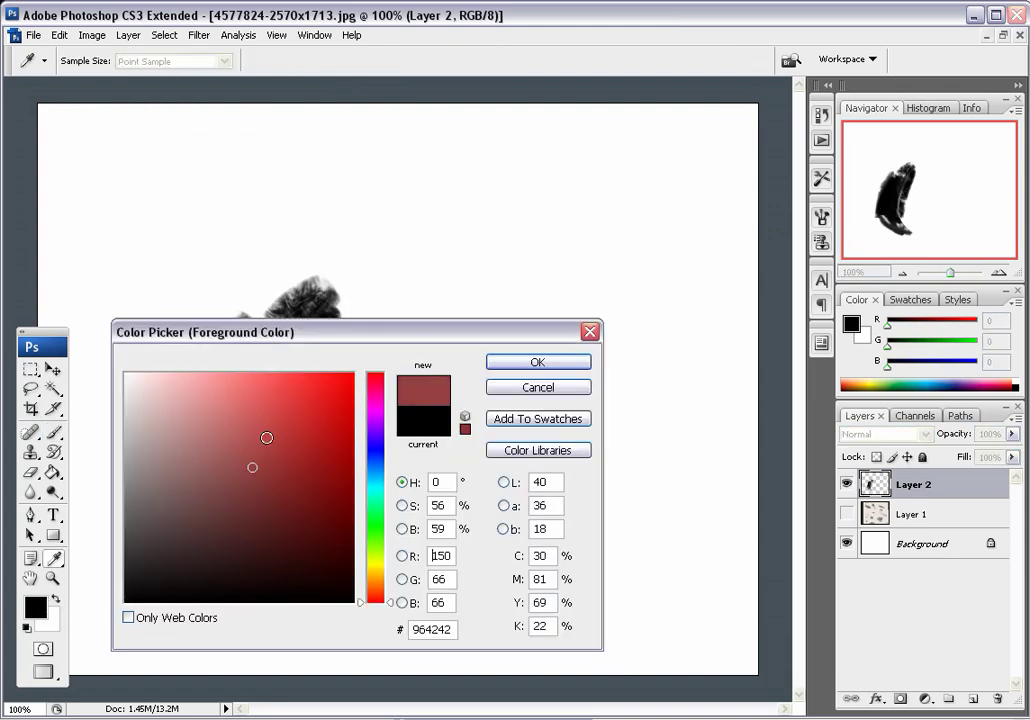
pyautogui.moveTo(386, 577); pyautogui.dragTo(380, 472)
pyautogui.click(189, 455)
pyautogui.click(545, 363)
pyautogui.moveTo(248, 470)
pyautogui.mouseDown()
pyautogui.moveTo(300, 325)
pyautogui.moveTo(285, 437)
pyautogui.moveTo(298, 440)
pyautogui.moveTo(272, 543)
pyautogui.moveTo(246, 502)
pyautogui.moveTo(315, 500)
pyautogui.moveTo(345, 457)
pyautogui.moveTo(306, 490)
pyautogui.moveTo(292, 540)
pyautogui.mouseUp()
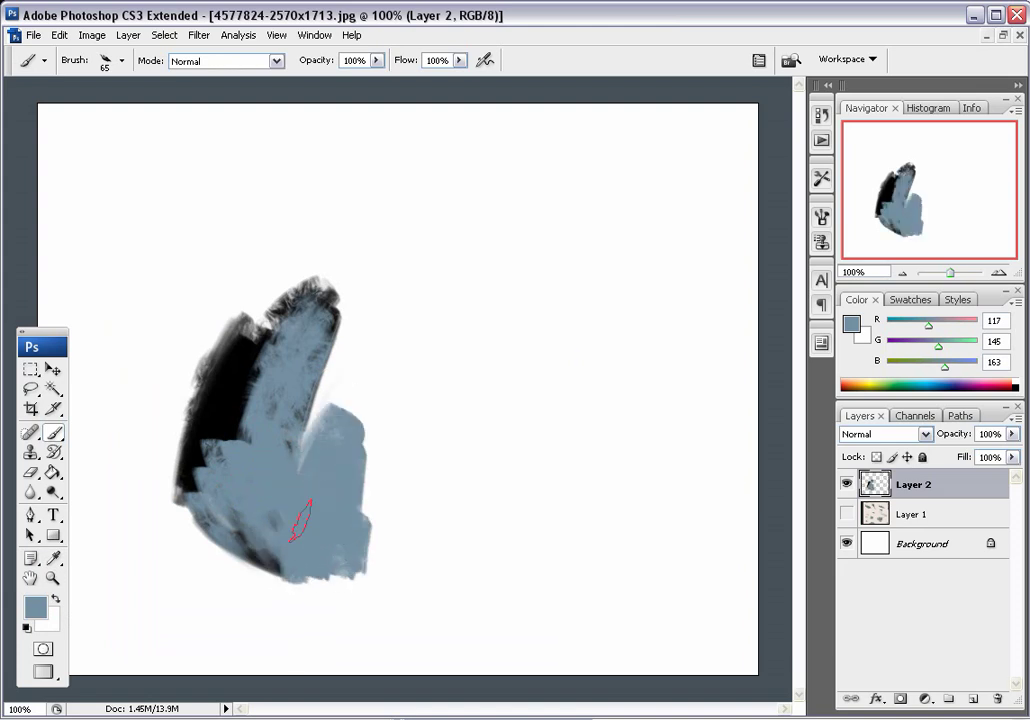
# Step: Paint light blue (RGB 181, 204, 218) over part of the grayish-blue patch and add a white highlight near its outer edge
pyautogui.click(37, 612)
pyautogui.click(163, 405)
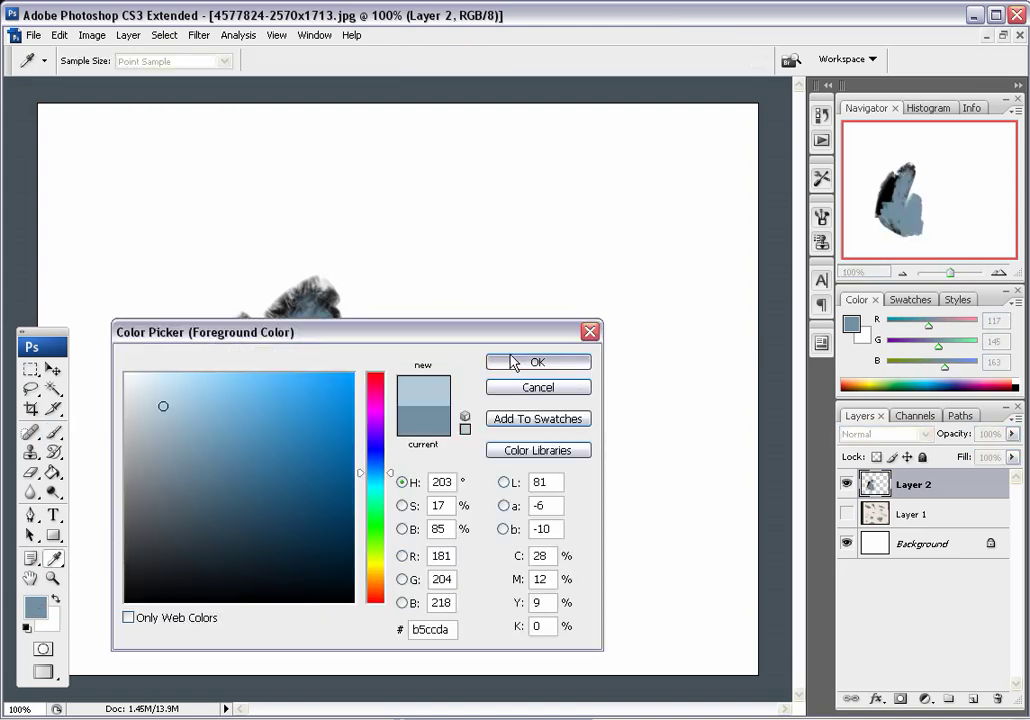
pyautogui.click(540, 361)
pyautogui.moveTo(314, 332)
pyautogui.mouseDown()
pyautogui.moveTo(309, 400)
pyautogui.moveTo(362, 480)
pyautogui.mouseUp()
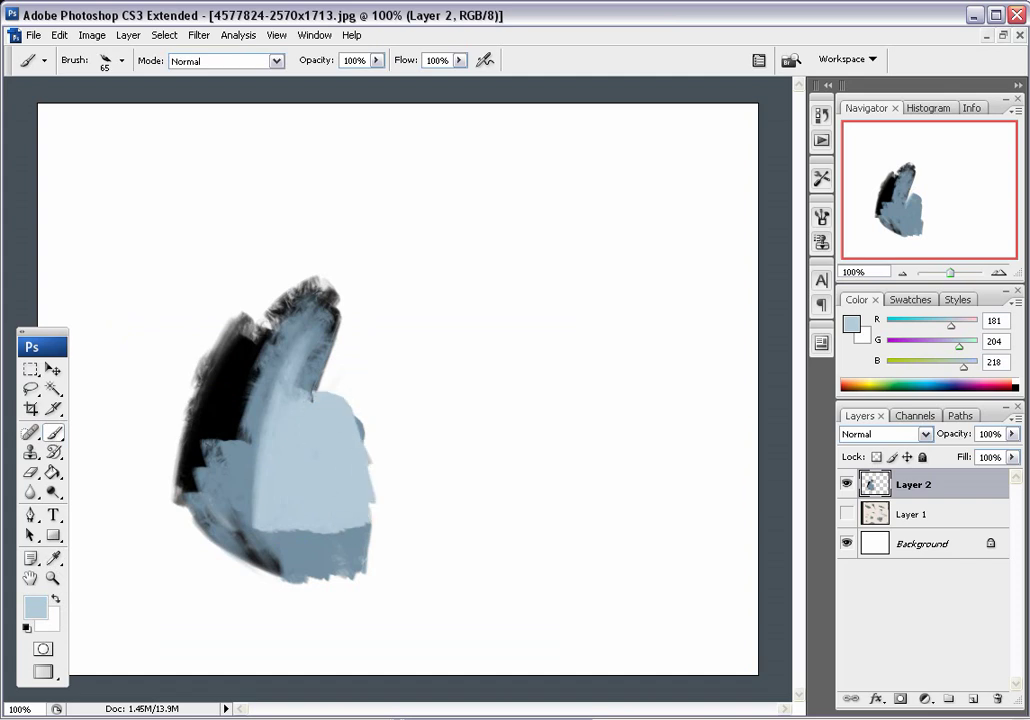
pyautogui.keyDown('alt'); pyautogui.click(384, 426); pyautogui.keyUp('alt')
pyautogui.moveTo(322, 391)
pyautogui.mouseDown()
pyautogui.moveTo(345, 432)
pyautogui.moveTo(370, 446)
pyautogui.mouseUp()
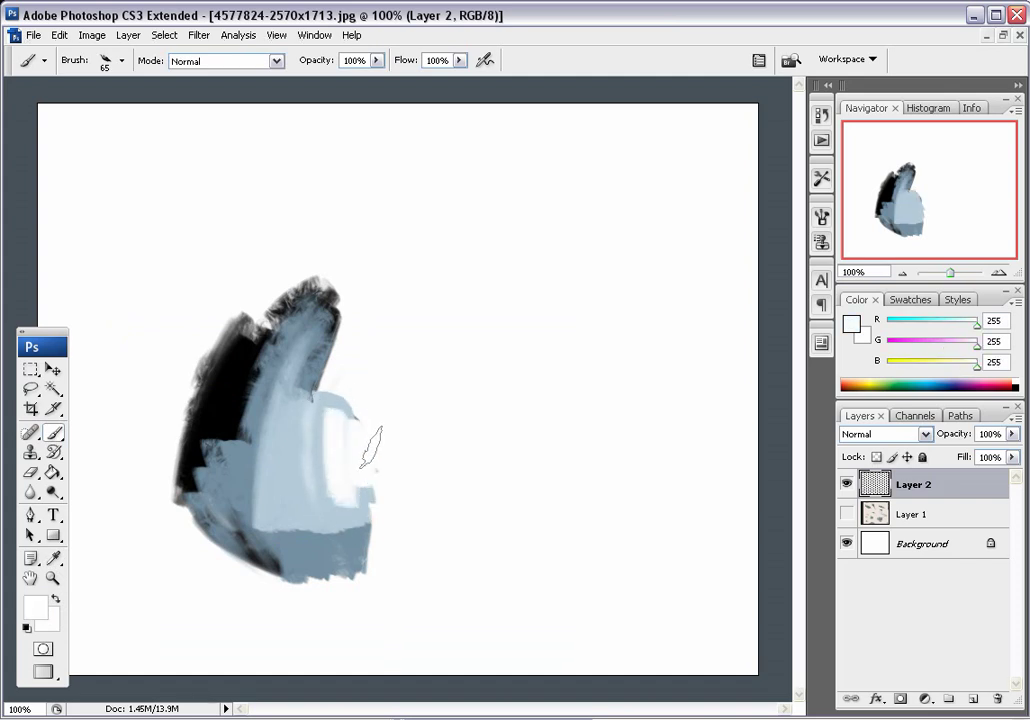
# Step: Save the current 65 px blot brush as a new brush preset under the default name Sampled Brush 44 4
pyautogui.rightClick(381, 392)
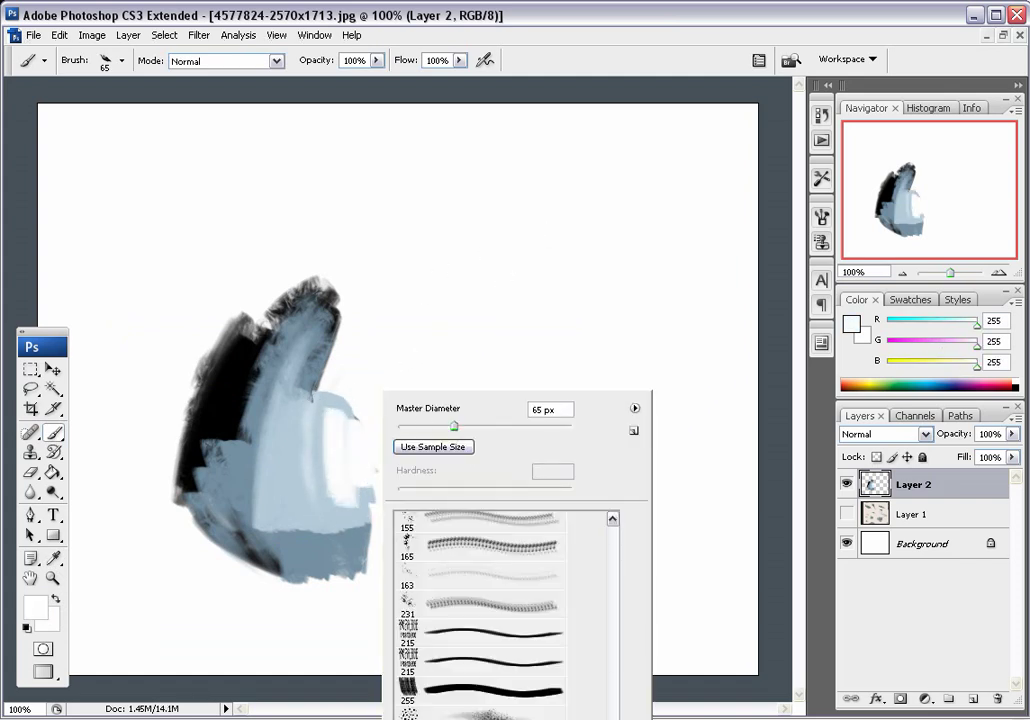
pyautogui.rightClick(458, 204)
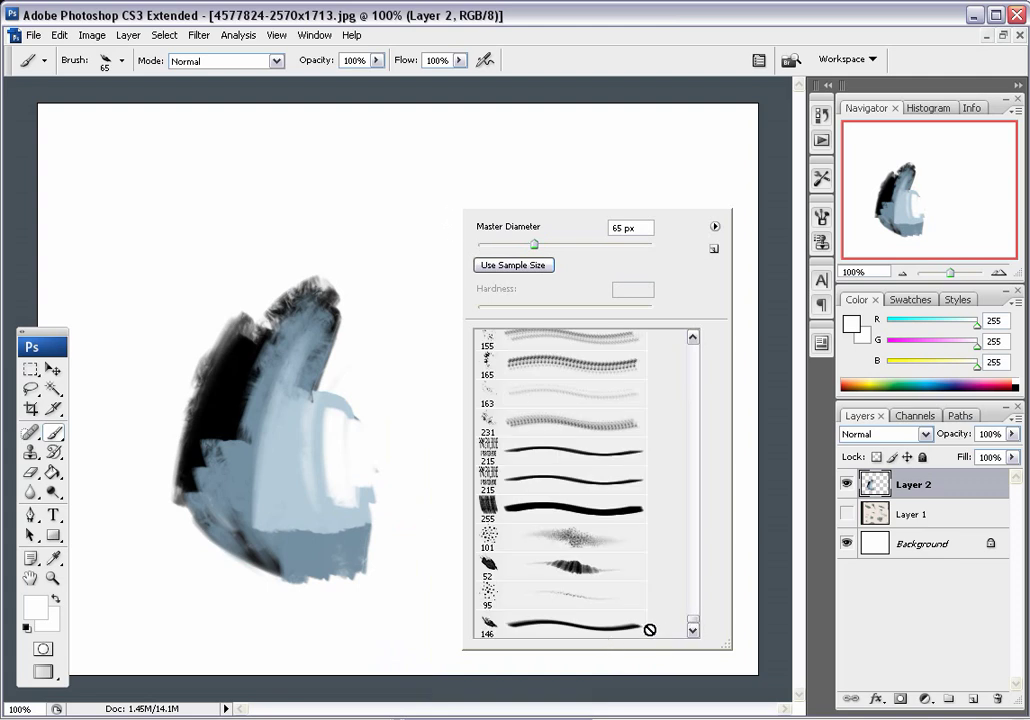
pyautogui.click(715, 227)
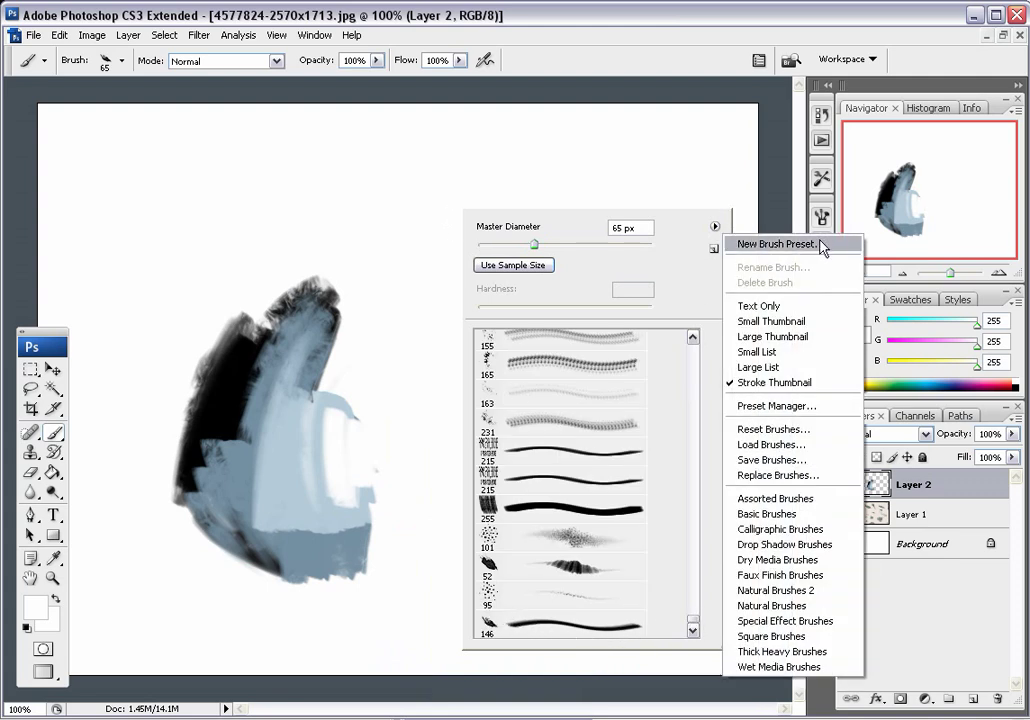
pyautogui.click(809, 251)
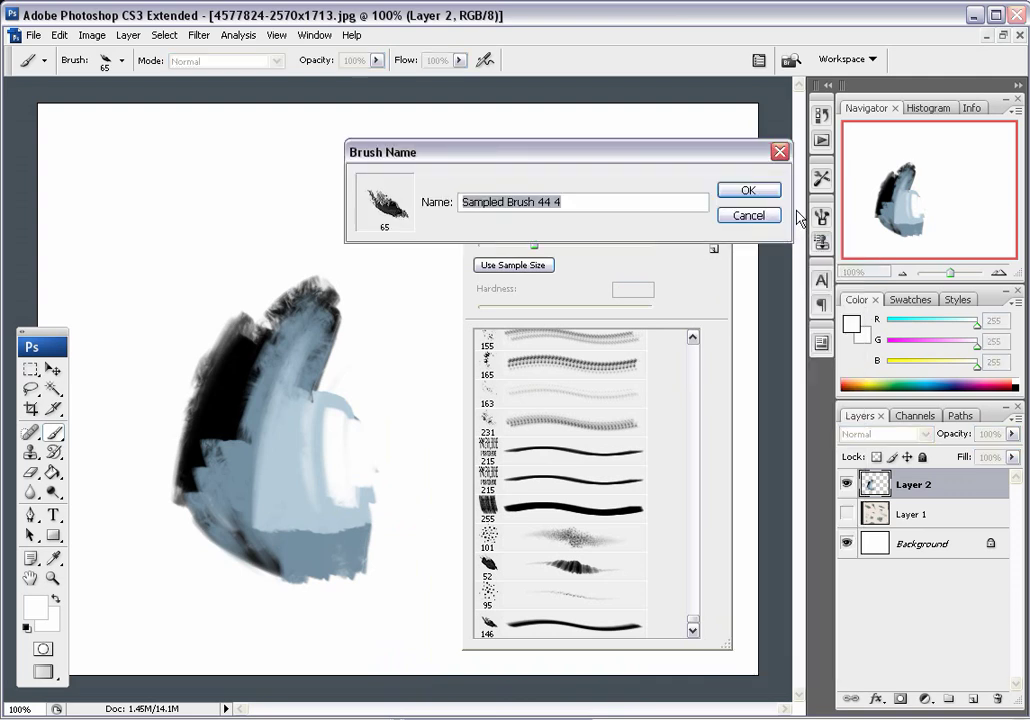
pyautogui.click(747, 192)
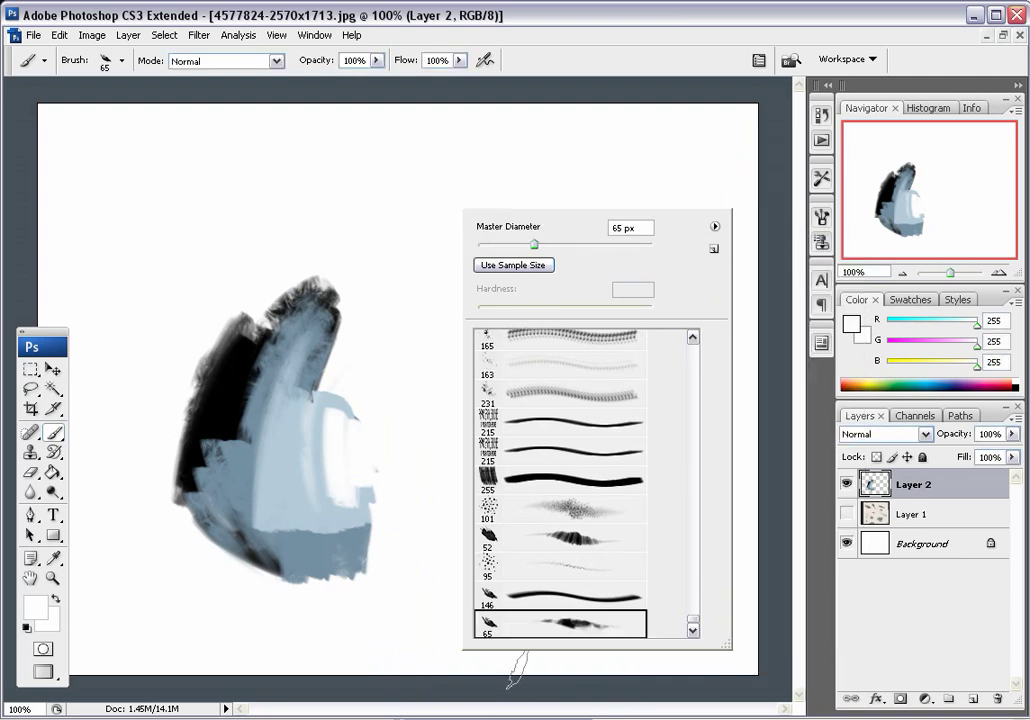
# Step: Delete the 146 px blot brush preset from the brush list
pyautogui.rightClick(547, 601)
pyautogui.click(592, 618)
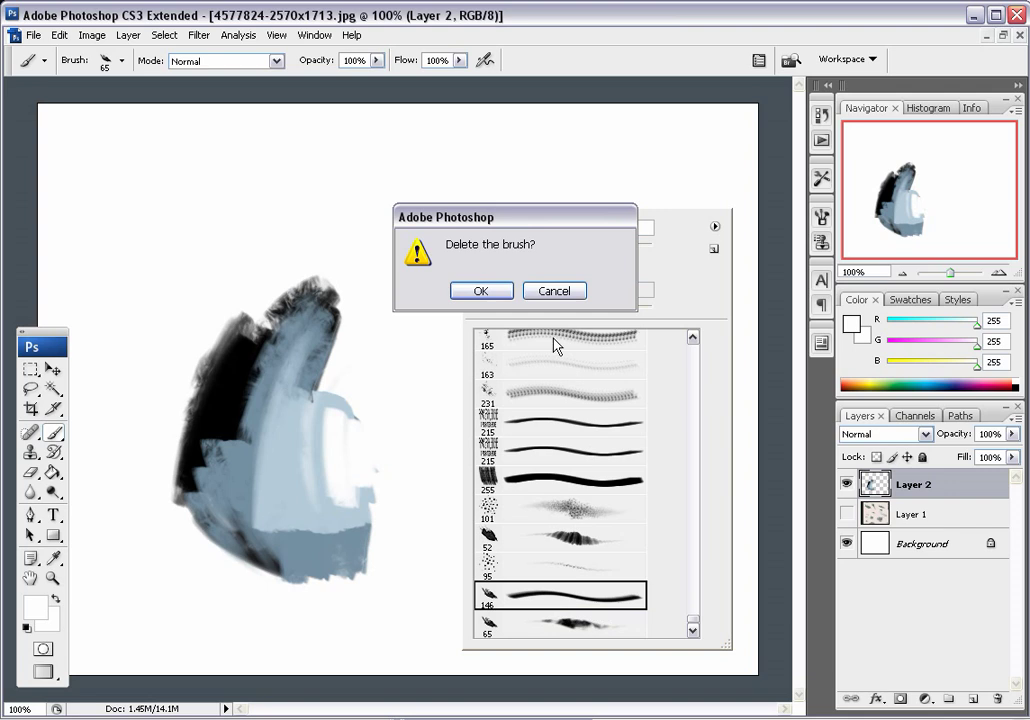
pyautogui.click(505, 290)
# Step: Choose another custom brush, sample black from the painting, and paint test strokes beside the blue patch
pyautogui.click(510, 540)
pyautogui.click(519, 567)
pyautogui.keyDown('alt'); pyautogui.click(245, 402); pyautogui.keyUp('alt')
pyautogui.moveTo(364, 385)
pyautogui.mouseDown()
pyautogui.moveTo(381, 551)
pyautogui.moveTo(407, 400)
pyautogui.moveTo(476, 487)
pyautogui.moveTo(498, 480)
pyautogui.mouseUp()
# Step: Browse the brush presets for a 45 px leaf-shaped brush and paint dark mottled strokes in the canvas's lower middle
pyautogui.rightClick(508, 392)
pyautogui.click(683, 559)
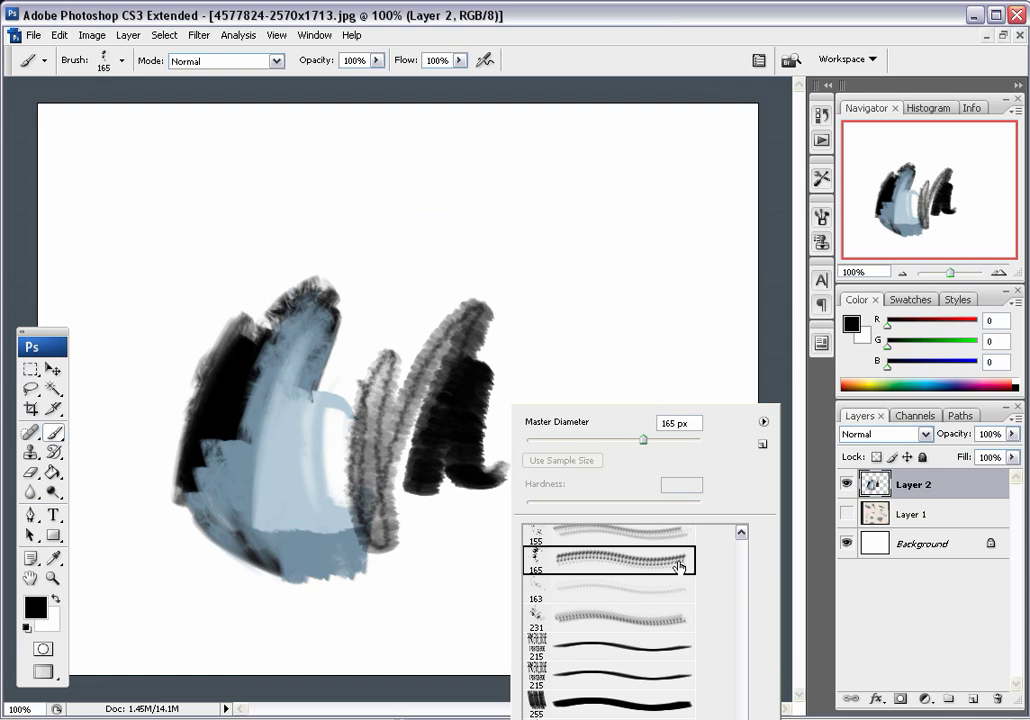
pyautogui.scroll(-6, 725, 643)
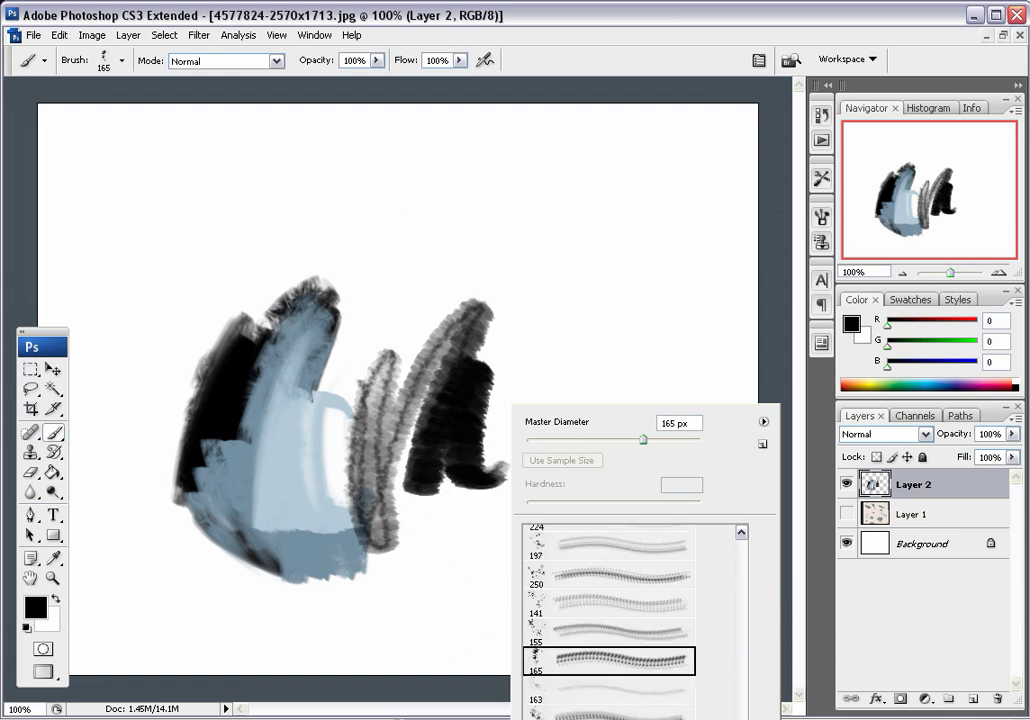
pyautogui.scroll(5, 725, 643)
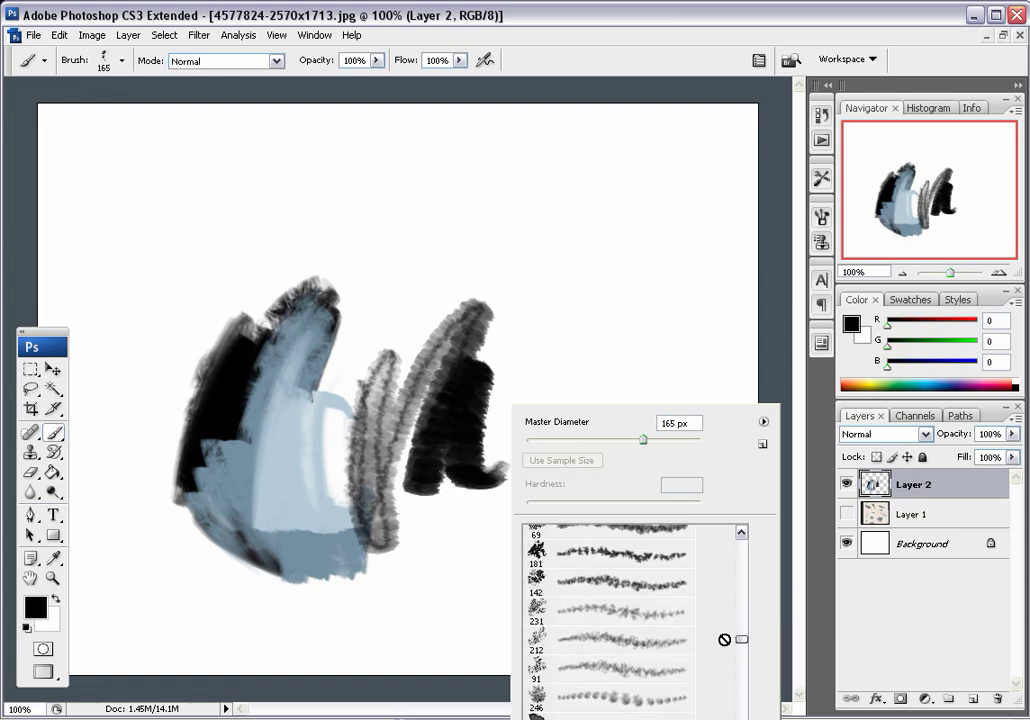
pyautogui.scroll(3, 723, 640)
pyautogui.rightClick(516, 170)
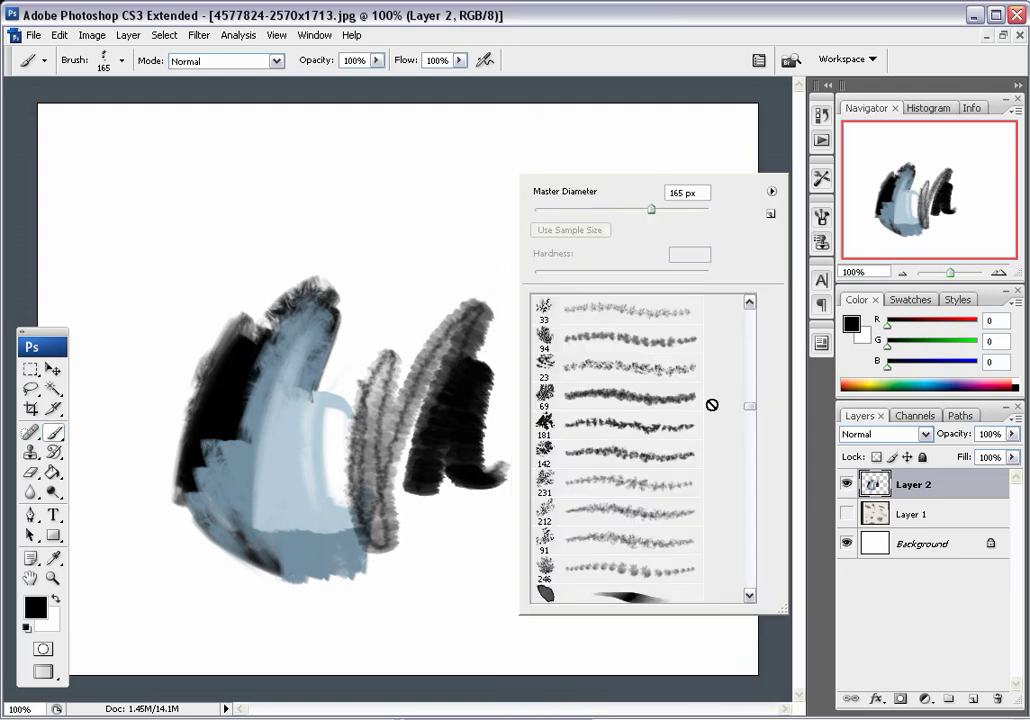
pyautogui.scroll(2, 753, 414)
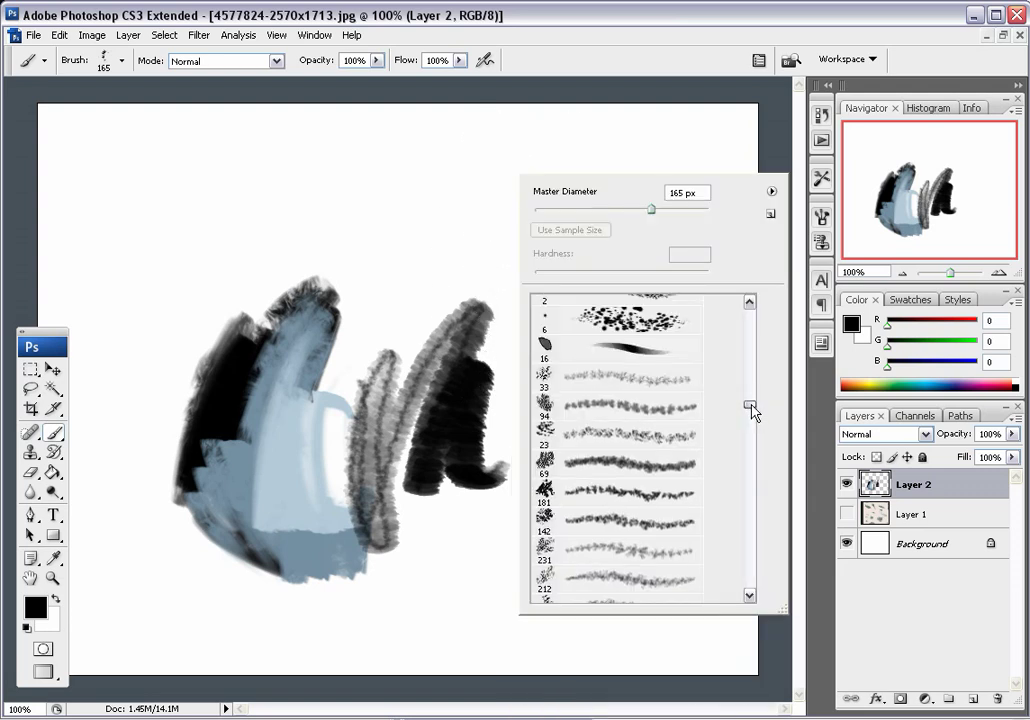
pyautogui.scroll(-3, 753, 414)
pyautogui.click(651, 595)
pyautogui.moveTo(462, 545)
pyautogui.mouseDown()
pyautogui.moveTo(510, 520)
pyautogui.moveTo(564, 616)
pyautogui.mouseUp()
# Step: Paint a speckled patch above the strokes with a 170 px branching brush, and a denser stroke along the left side at 50 px
pyautogui.rightClick(590, 360)
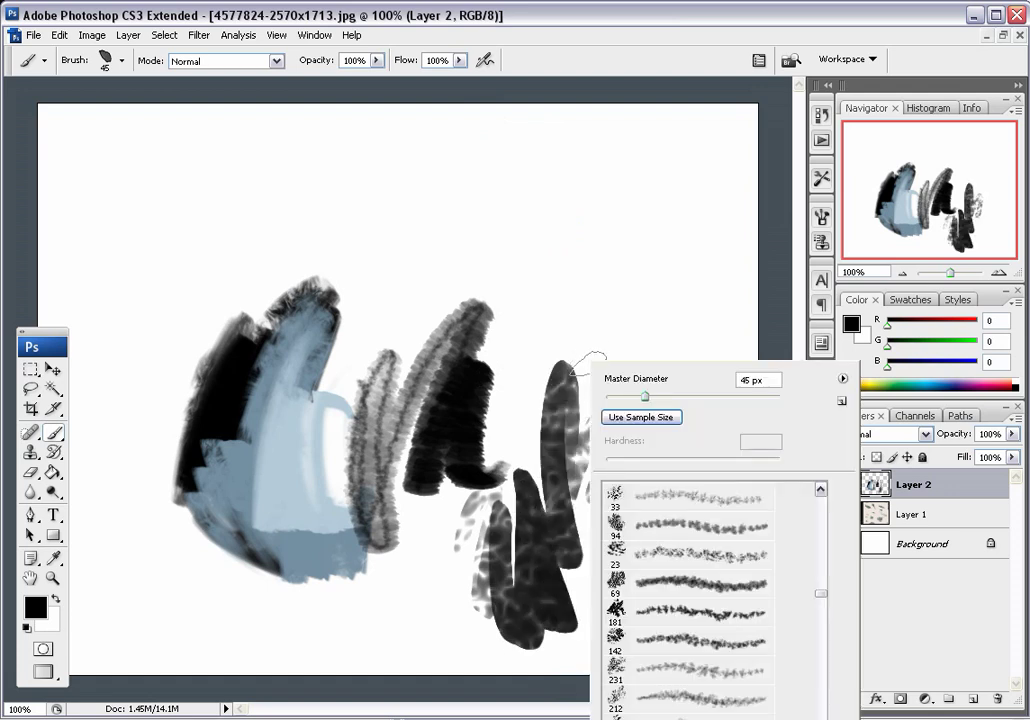
pyautogui.scroll(5, 821, 591)
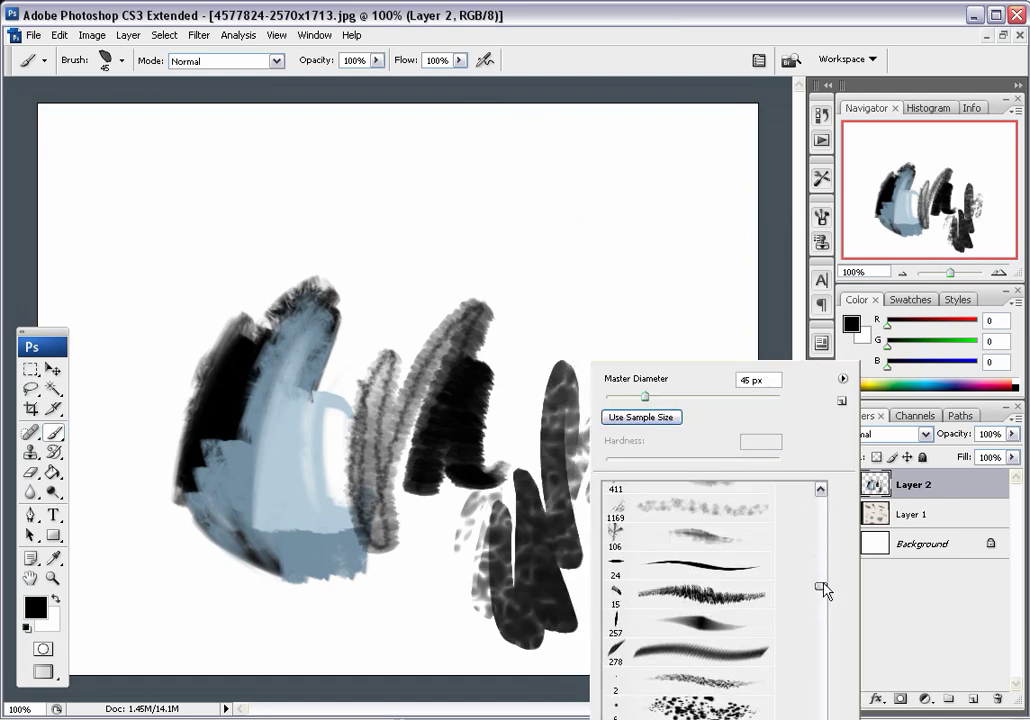
pyautogui.click(682, 552)
pyautogui.moveTo(402, 225)
pyautogui.mouseDown()
pyautogui.moveTo(498, 262)
pyautogui.moveTo(565, 264)
pyautogui.mouseUp()
pyautogui.rightClick(602, 328)
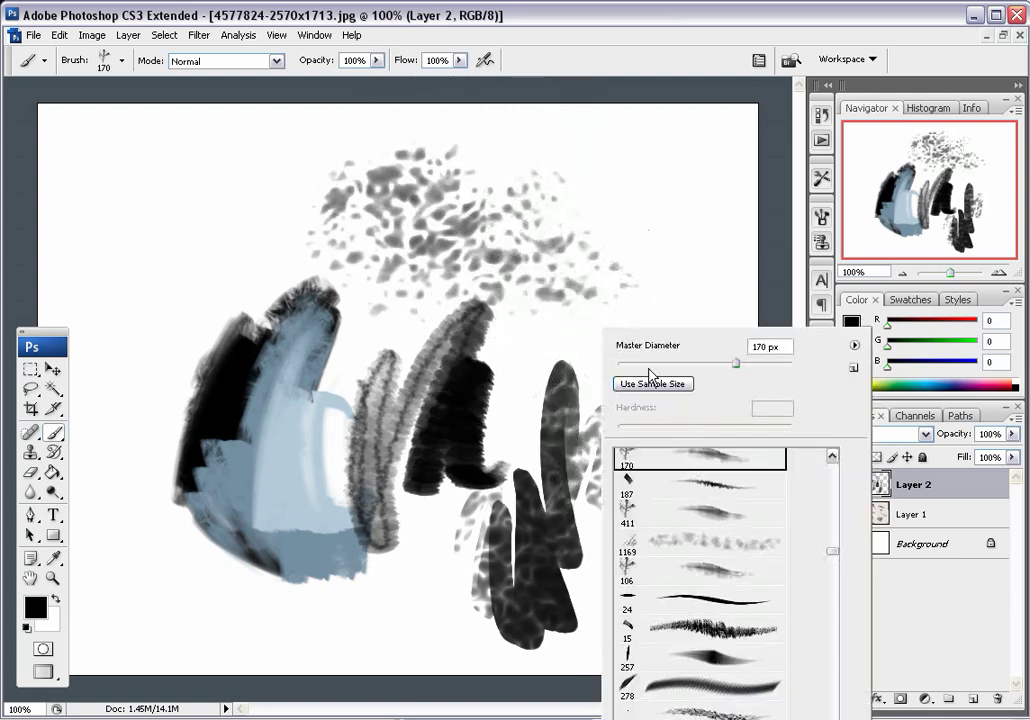
pyautogui.moveTo(188, 220)
pyautogui.mouseDown()
pyautogui.moveTo(160, 318)
pyautogui.moveTo(157, 480)
pyautogui.mouseUp()
# Step: Choose the 106 px branching brush and paint a dense black mottled area over the top of the black and blue patch
pyautogui.rightClick(208, 405)
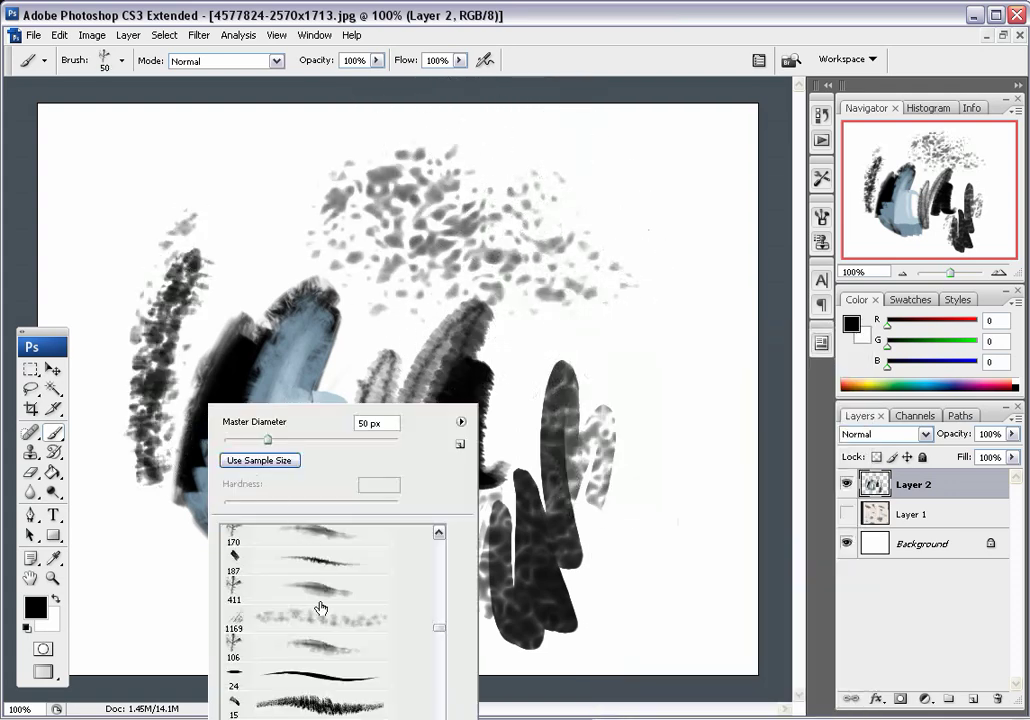
pyautogui.click(300, 660)
pyautogui.moveTo(230, 172); pyautogui.dragTo(293, 190)
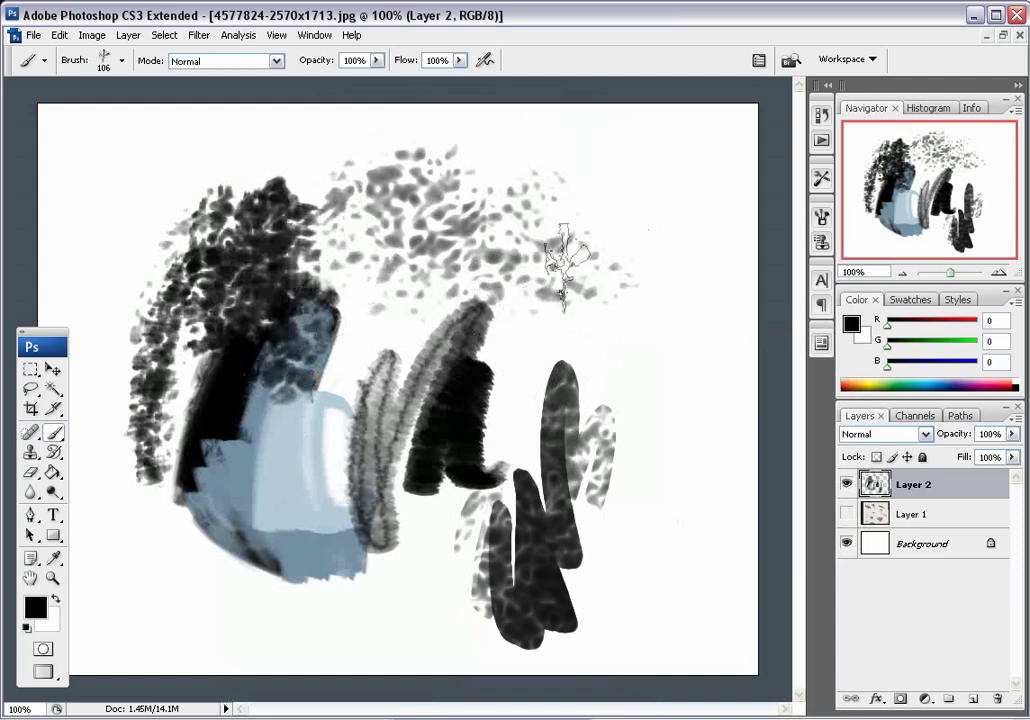
# Step: Set the brush's texture scale to 74% and paint grainy black strokes from the canvas's right side across to the blue patch
pyautogui.click(820, 210)
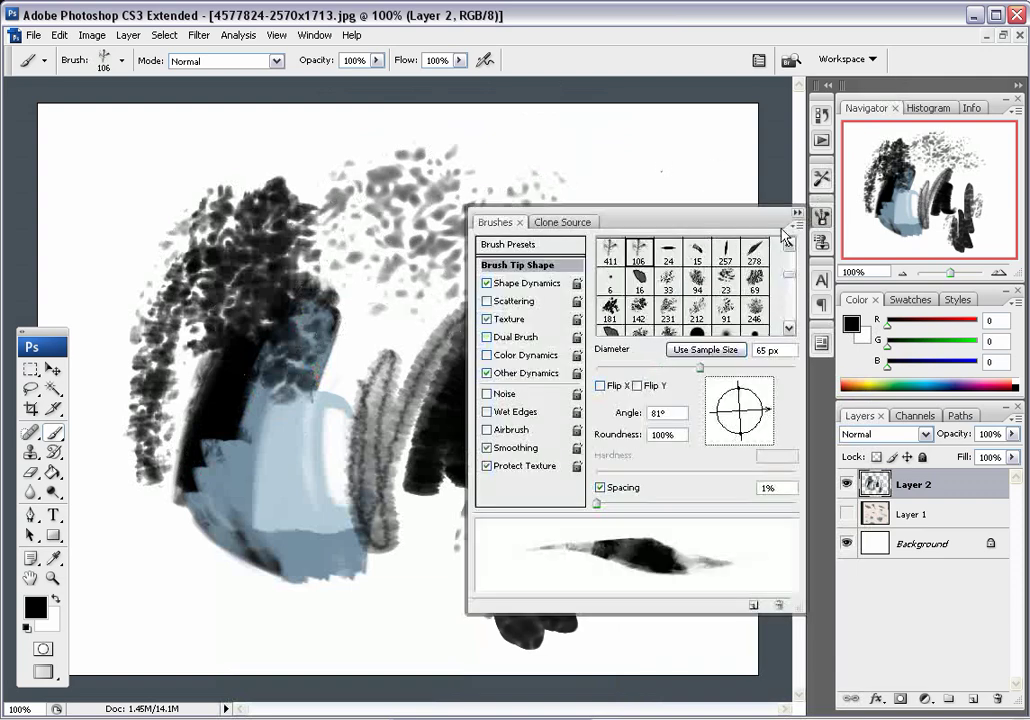
pyautogui.click(512, 319)
pyautogui.moveTo(731, 330); pyautogui.dragTo(673, 333)
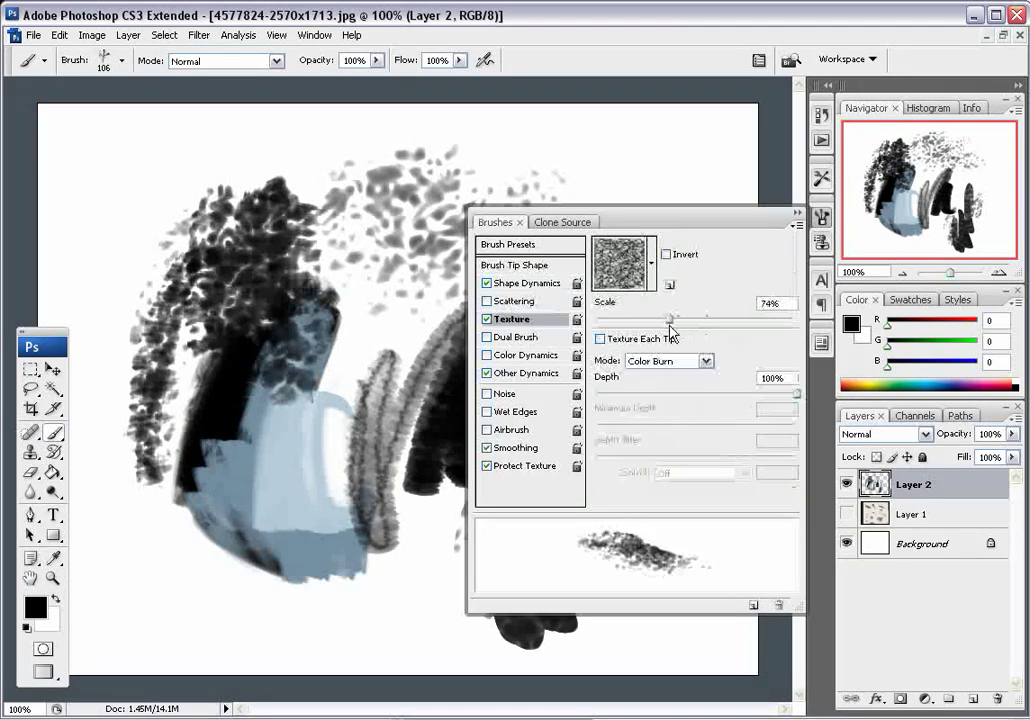
pyautogui.click(797, 213)
pyautogui.moveTo(612, 390)
pyautogui.mouseDown()
pyautogui.moveTo(679, 434)
pyautogui.moveTo(722, 602)
pyautogui.mouseUp()
pyautogui.moveTo(625, 360)
pyautogui.mouseDown()
pyautogui.moveTo(595, 365)
pyautogui.moveTo(620, 370)
pyautogui.moveTo(705, 310)
pyautogui.moveTo(675, 370)
pyautogui.moveTo(695, 430)
pyautogui.moveTo(575, 325)
pyautogui.moveTo(390, 380)
pyautogui.moveTo(310, 530)
pyautogui.moveTo(260, 535)
pyautogui.mouseUp()
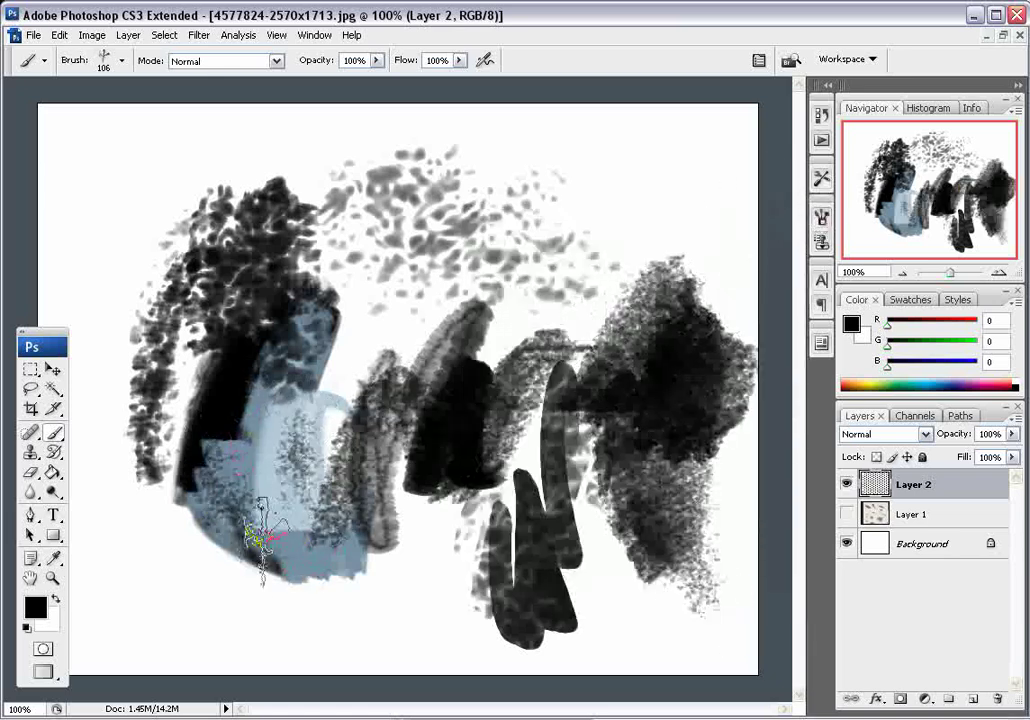
# Step: Sample black and grayish-blue tones from the painting and paint textured strokes over the left side of the patch
pyautogui.keyDown('alt'); pyautogui.click(296, 505); pyautogui.keyUp('alt')
pyautogui.moveTo(248, 470)
pyautogui.mouseDown()
pyautogui.moveTo(177, 495)
pyautogui.moveTo(153, 530)
pyautogui.moveTo(225, 555)
pyautogui.moveTo(185, 495)
pyautogui.moveTo(178, 400)
pyautogui.moveTo(192, 365)
pyautogui.moveTo(180, 500)
pyautogui.moveTo(167, 483)
pyautogui.moveTo(150, 390)
pyautogui.moveTo(196, 315)
pyautogui.mouseUp()
pyautogui.keyDown('alt'); pyautogui.click(210, 369); pyautogui.keyUp('alt')
pyautogui.keyDown('alt'); pyautogui.click(240, 456); pyautogui.keyUp('alt')
pyautogui.moveTo(170, 465)
pyautogui.mouseDown()
pyautogui.moveTo(178, 520)
pyautogui.moveTo(194, 507)
pyautogui.moveTo(120, 350)
pyautogui.moveTo(165, 330)
pyautogui.moveTo(221, 478)
pyautogui.mouseUp()
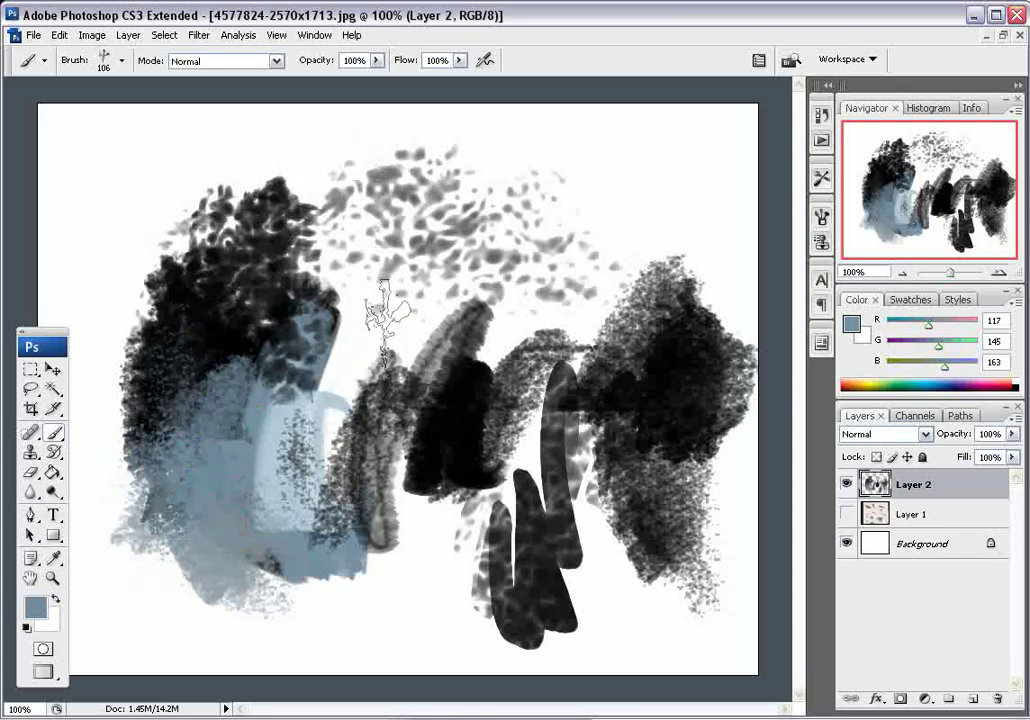
# Step: Sample light blue and dark gray (RGB 61, 61, 61) from the painting and cover its middle with broad textured areas of both
pyautogui.keyDown('alt'); pyautogui.click(284, 426); pyautogui.keyUp('alt')
pyautogui.moveTo(286, 460)
pyautogui.mouseDown()
pyautogui.moveTo(304, 510)
pyautogui.moveTo(282, 340)
pyautogui.moveTo(252, 465)
pyautogui.moveTo(222, 495)
pyautogui.moveTo(249, 540)
pyautogui.moveTo(370, 425)
pyautogui.moveTo(379, 470)
pyautogui.moveTo(337, 570)
pyautogui.moveTo(412, 500)
pyautogui.mouseUp()
pyautogui.moveTo(318, 565); pyautogui.dragTo(305, 418)
pyautogui.moveTo(381, 355)
pyautogui.mouseDown()
pyautogui.moveTo(361, 414)
pyautogui.moveTo(430, 414)
pyautogui.moveTo(318, 491)
pyautogui.moveTo(469, 428)
pyautogui.moveTo(421, 490)
pyautogui.moveTo(443, 335)
pyautogui.mouseUp()
pyautogui.keyDown('alt'); pyautogui.click(442, 412); pyautogui.keyUp('alt')
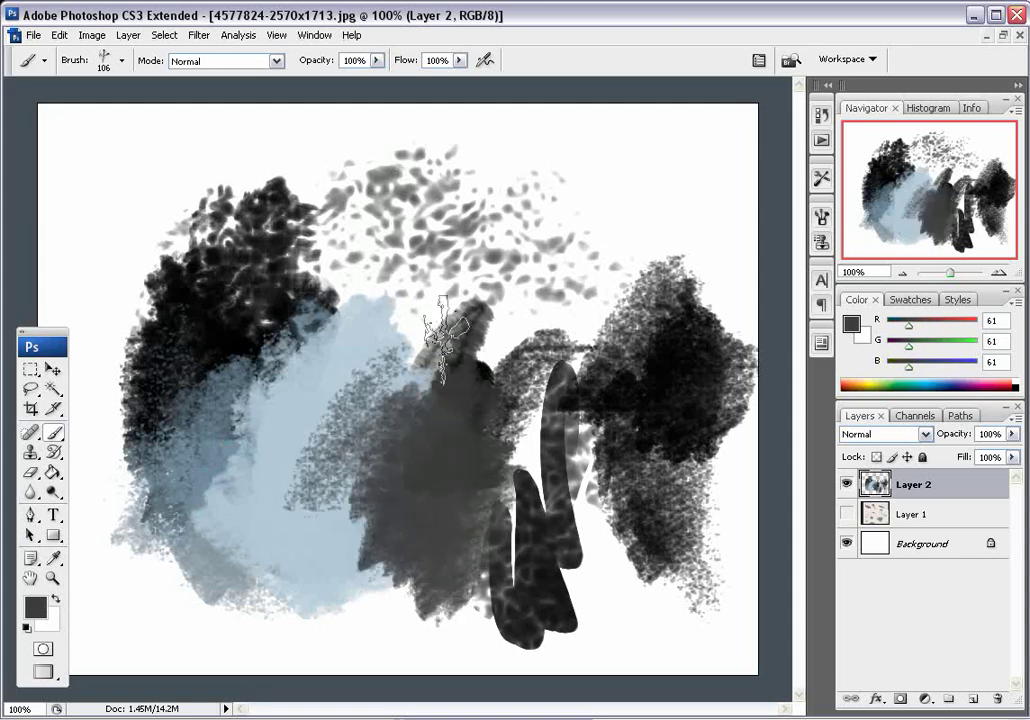